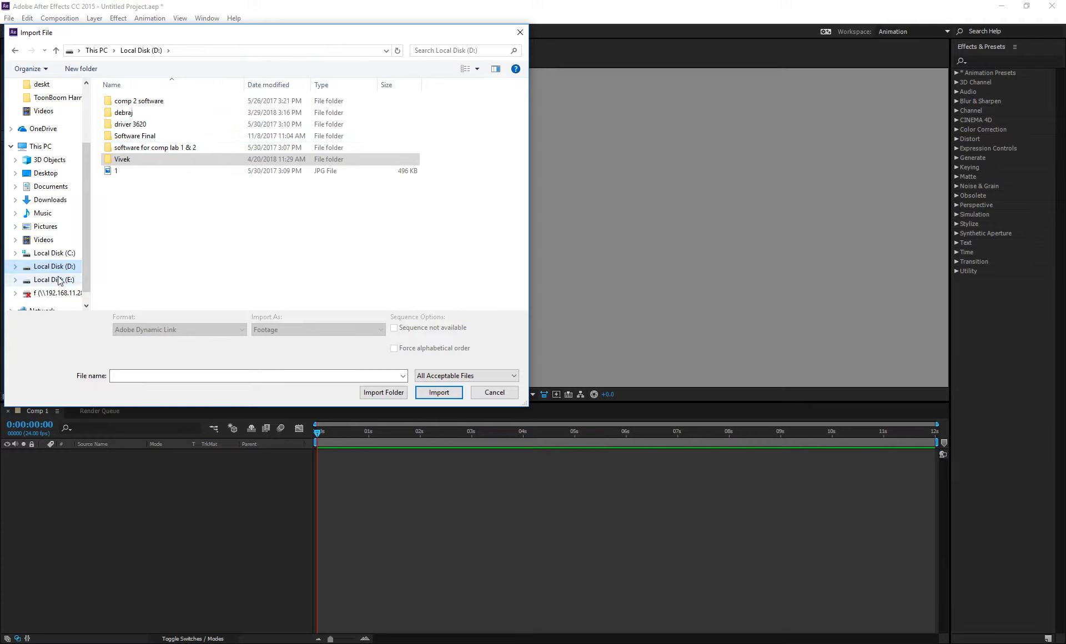
# Browse to the After Effect Classes folder on Local Disk (E:) and show its files as large icons in an enlarged import dialog.
pyautogui.click(54, 280)
pyautogui.doubleClick(167, 101)
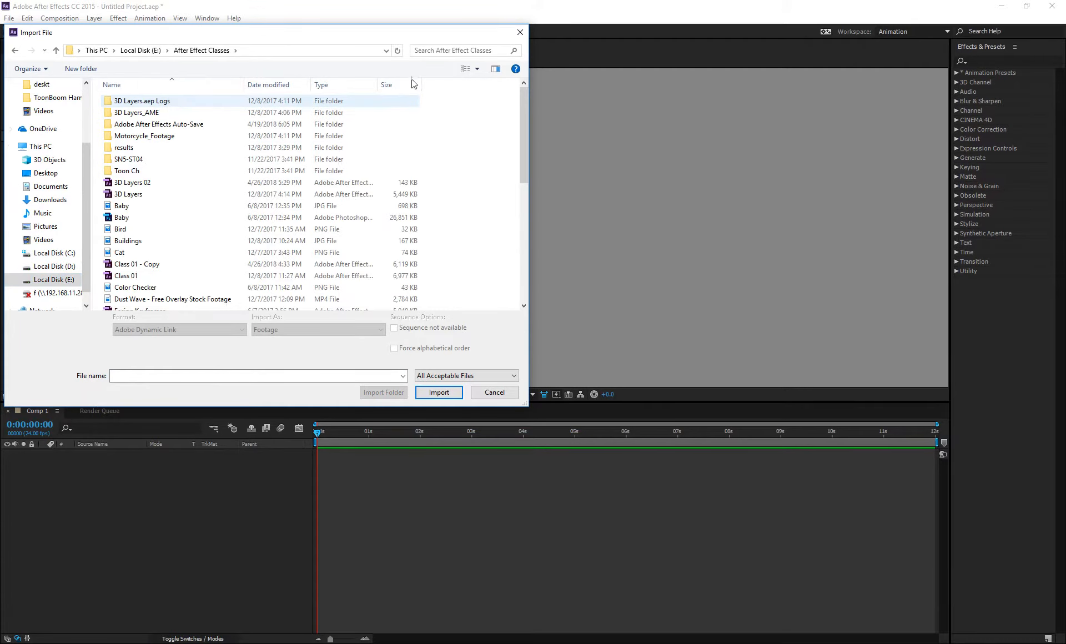
pyautogui.click(477, 69)
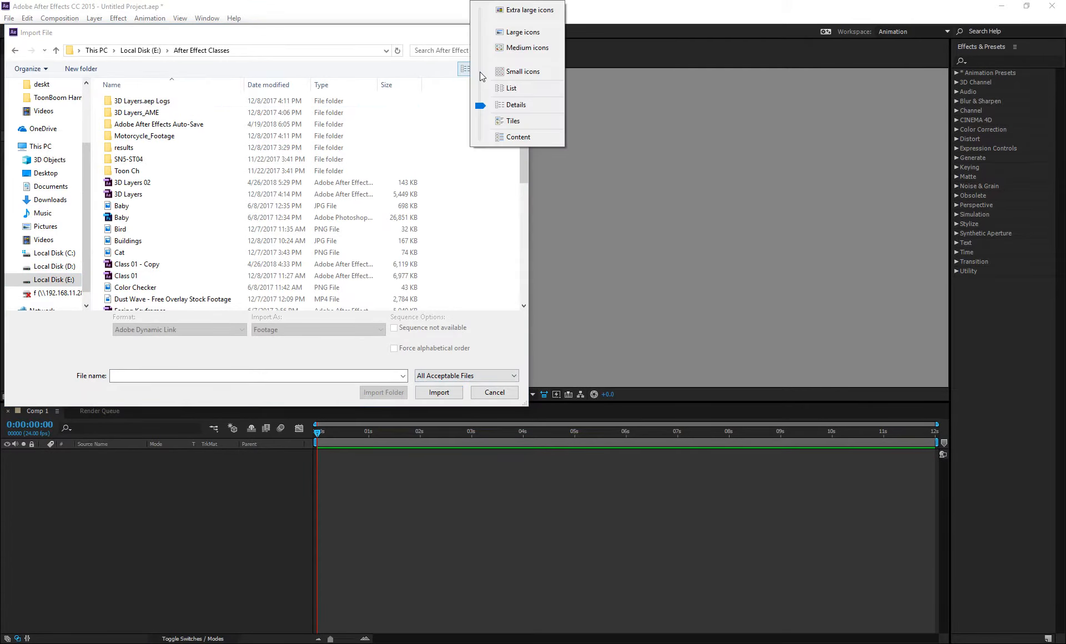
pyautogui.click(514, 35)
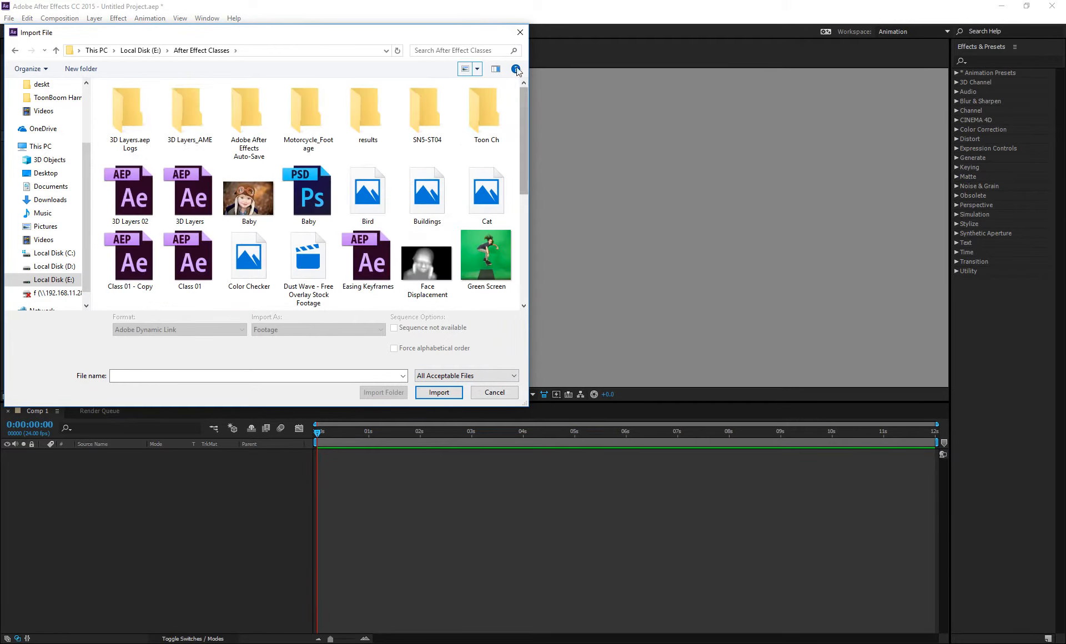
pyautogui.doubleClick(496, 33)
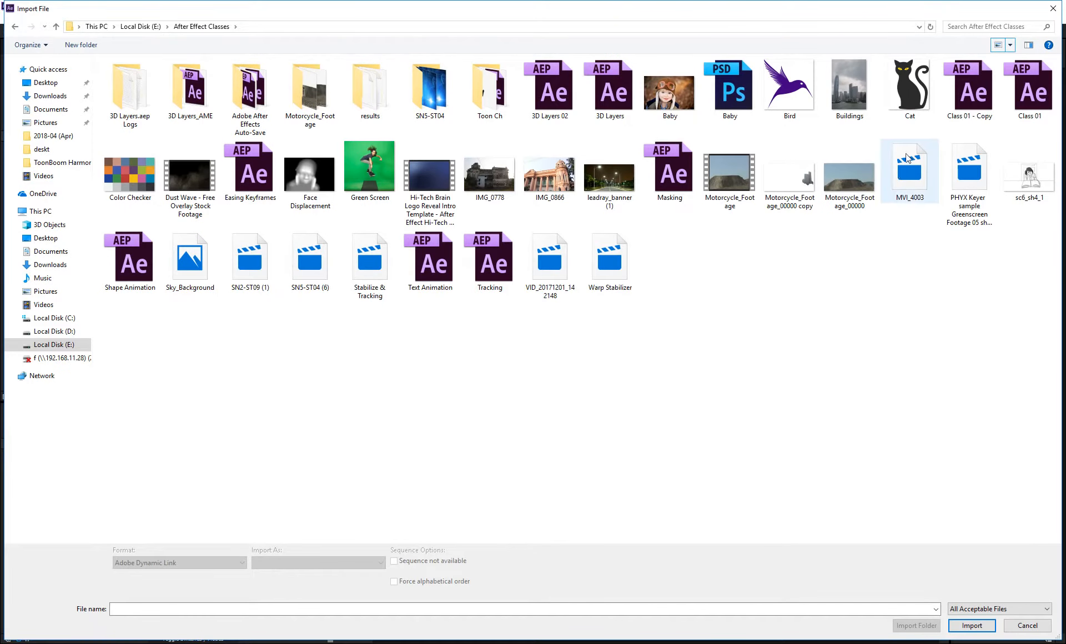
# Import the Cat and Bird PNG images as footage and add both to the Comp 1 timeline.
pyautogui.click(909, 89)
pyautogui.keyDown('ctrl'); pyautogui.click(790, 89); pyautogui.keyUp('ctrl')
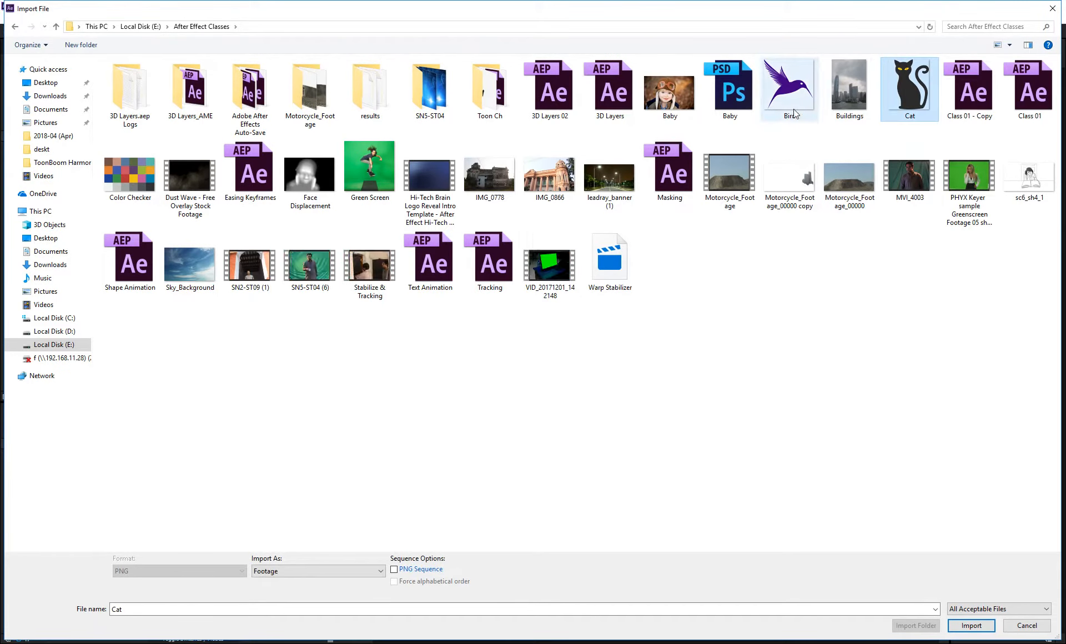
pyautogui.click(970, 626)
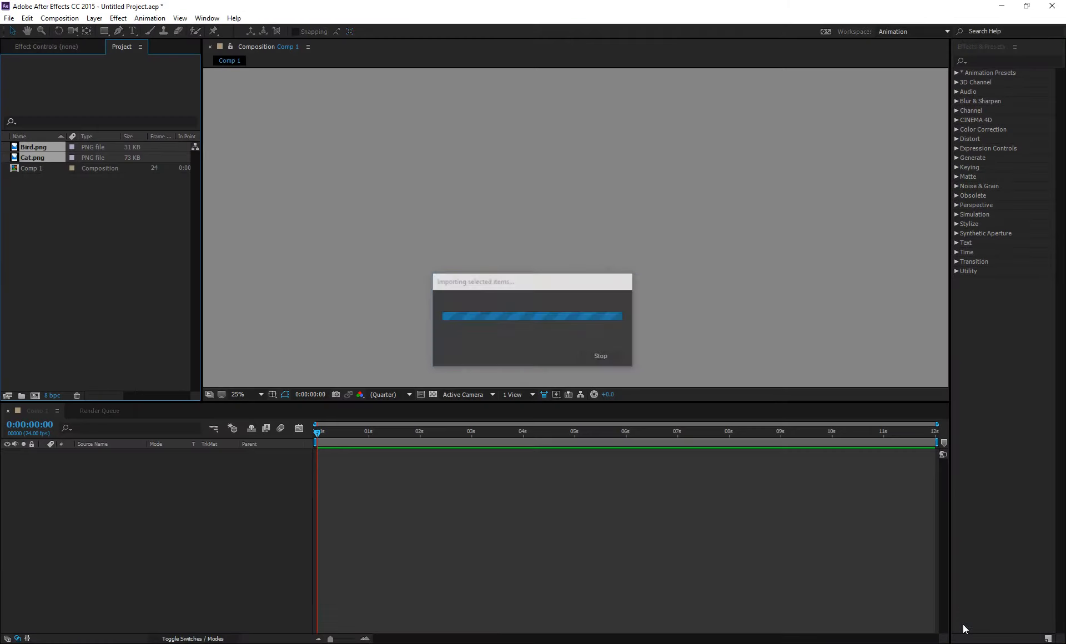
pyautogui.moveTo(40, 228); pyautogui.dragTo(87, 517)
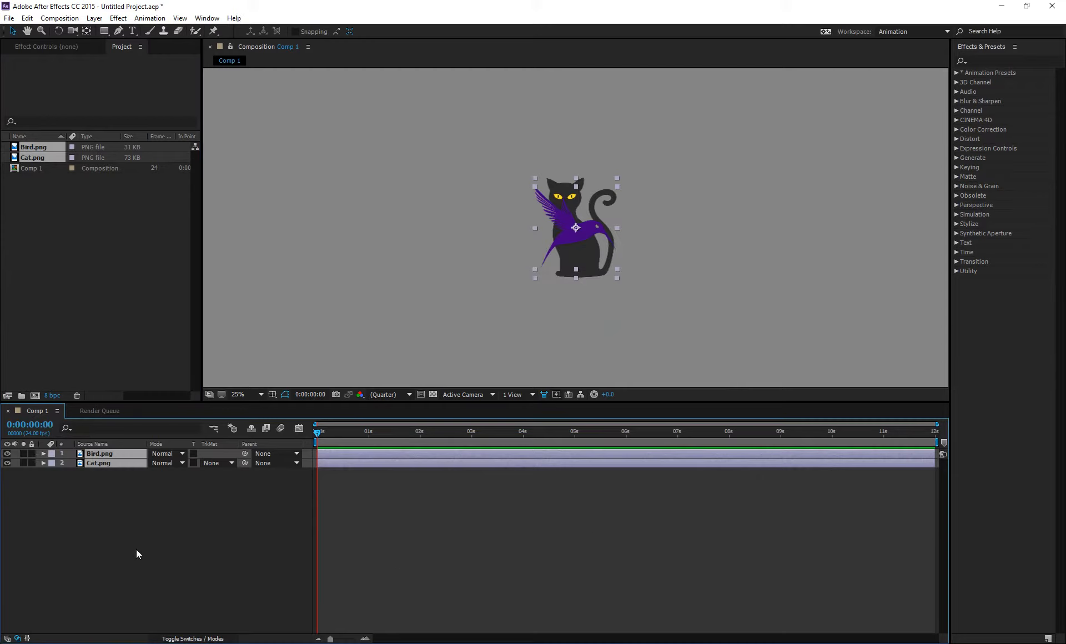
# Set the composition's duration to 6 seconds in the composition settings.
pyautogui.click(232, 540)
pyautogui.rightClick(232, 538)
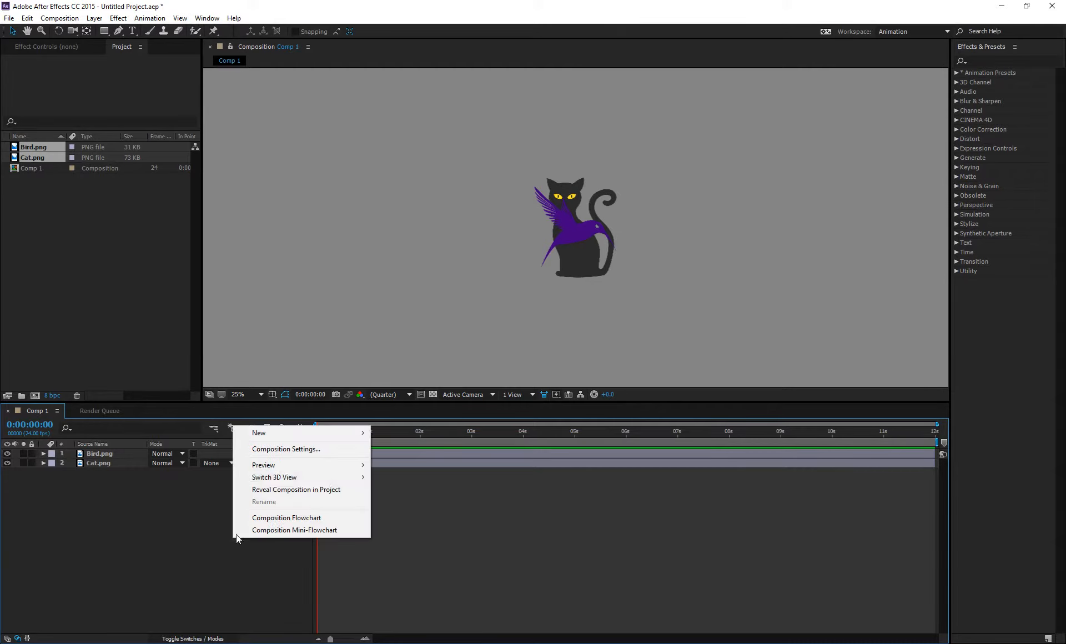
pyautogui.click(299, 449)
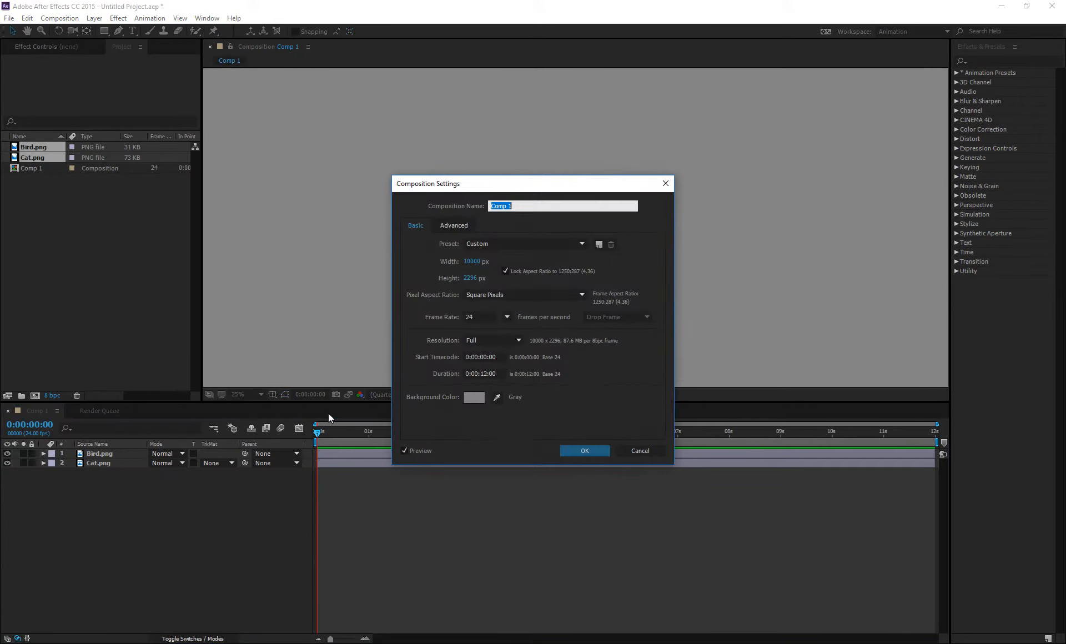
pyautogui.click(486, 374)
pyautogui.doubleClick(485, 374)
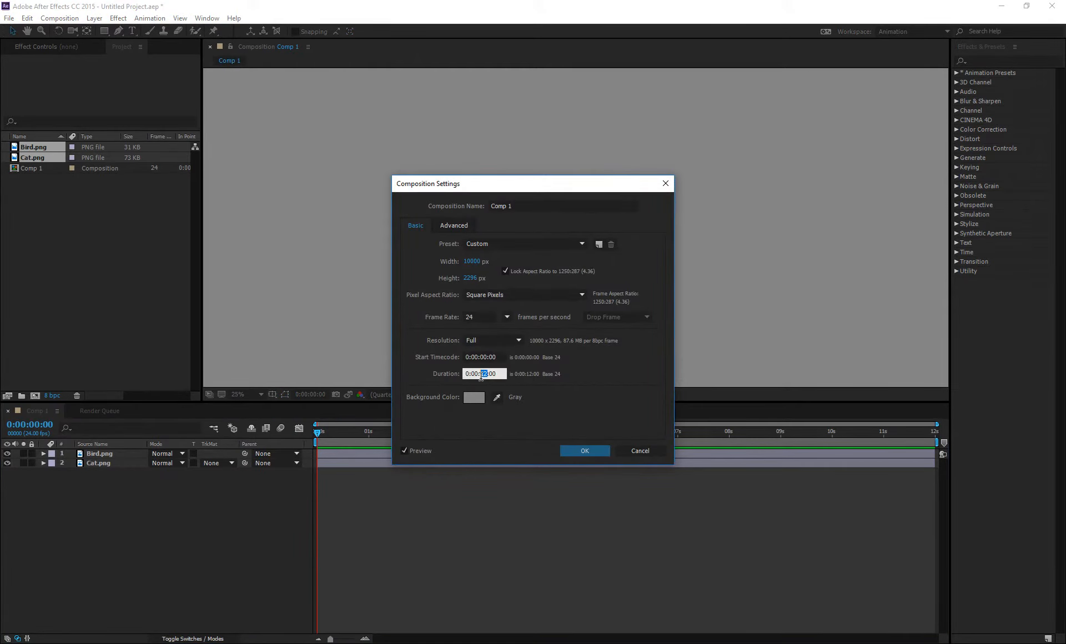
pyautogui.write('6')
pyautogui.click(580, 450)
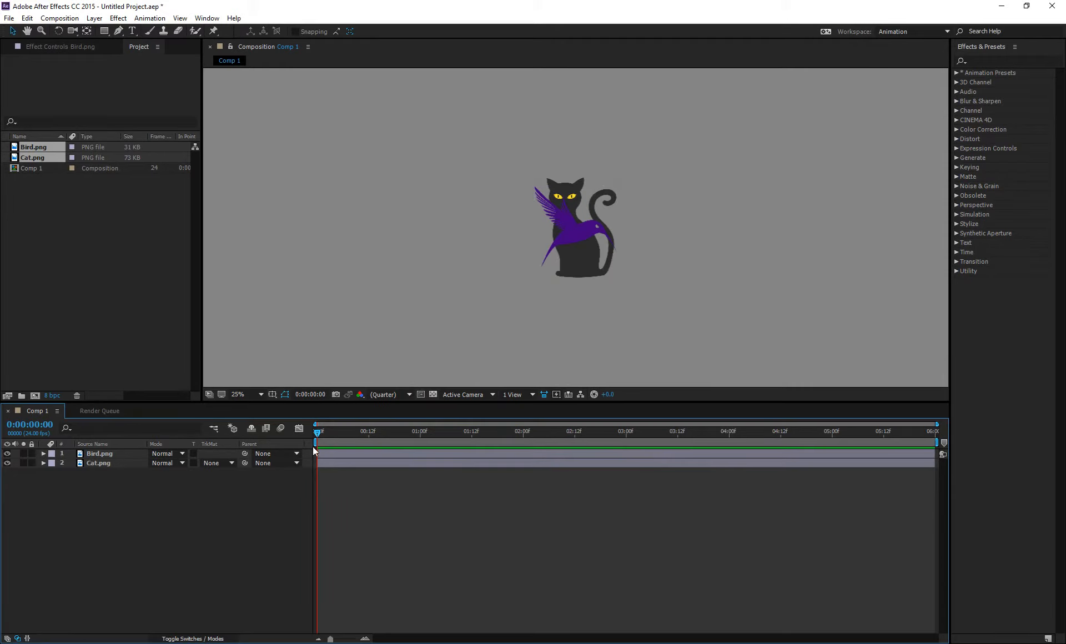
# Hide the Bird.png layer so that only the cat shows in the composition.
pyautogui.moveTo(129, 498); pyautogui.dragTo(98, 440)
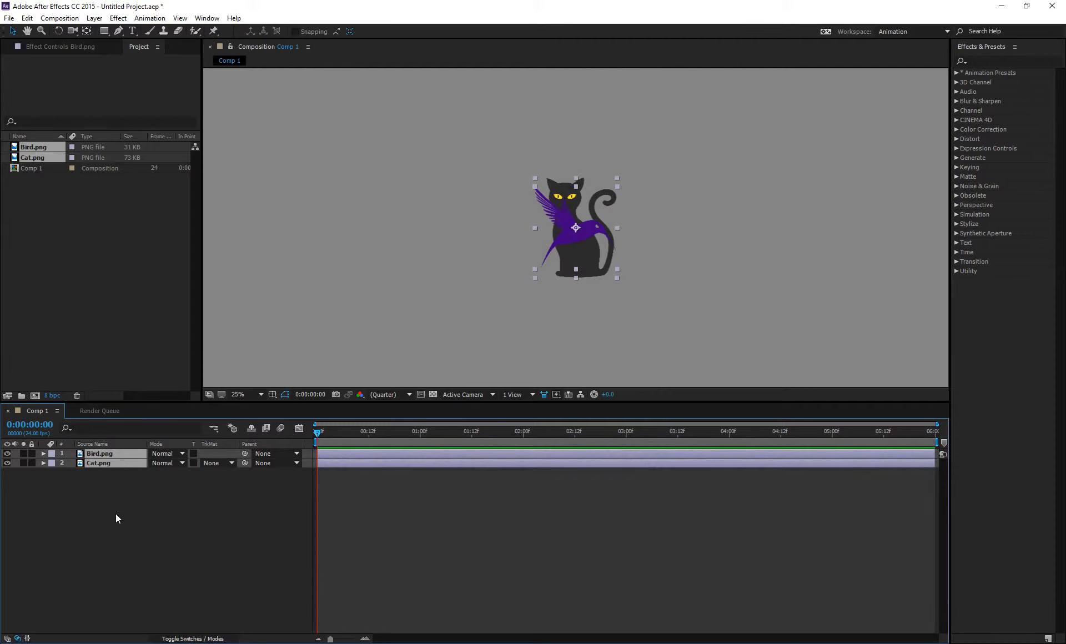
pyautogui.click(115, 521)
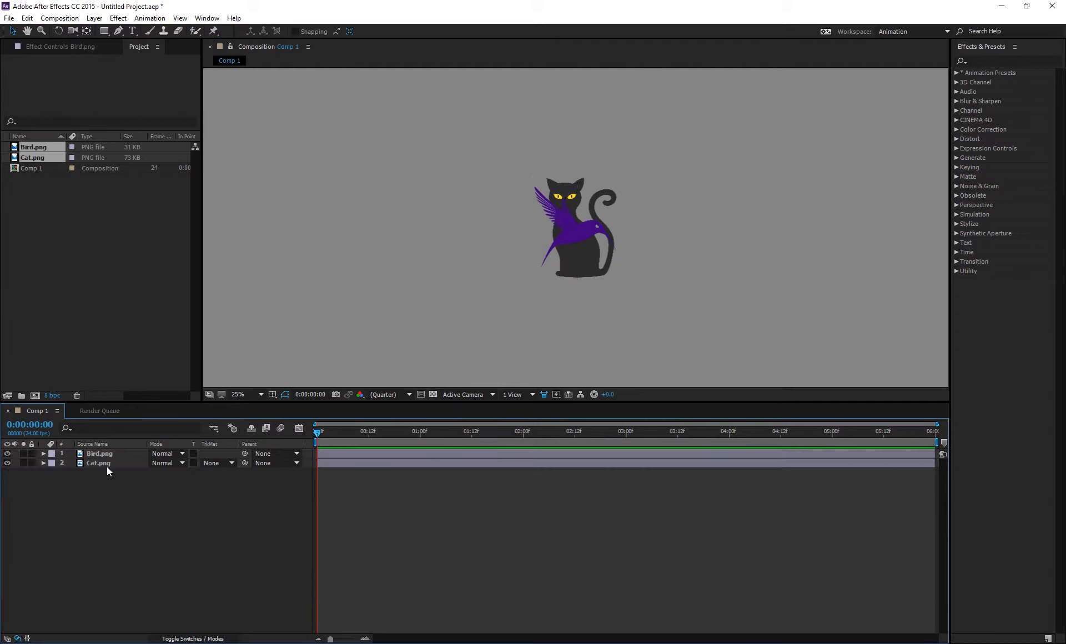
pyautogui.click(7, 454)
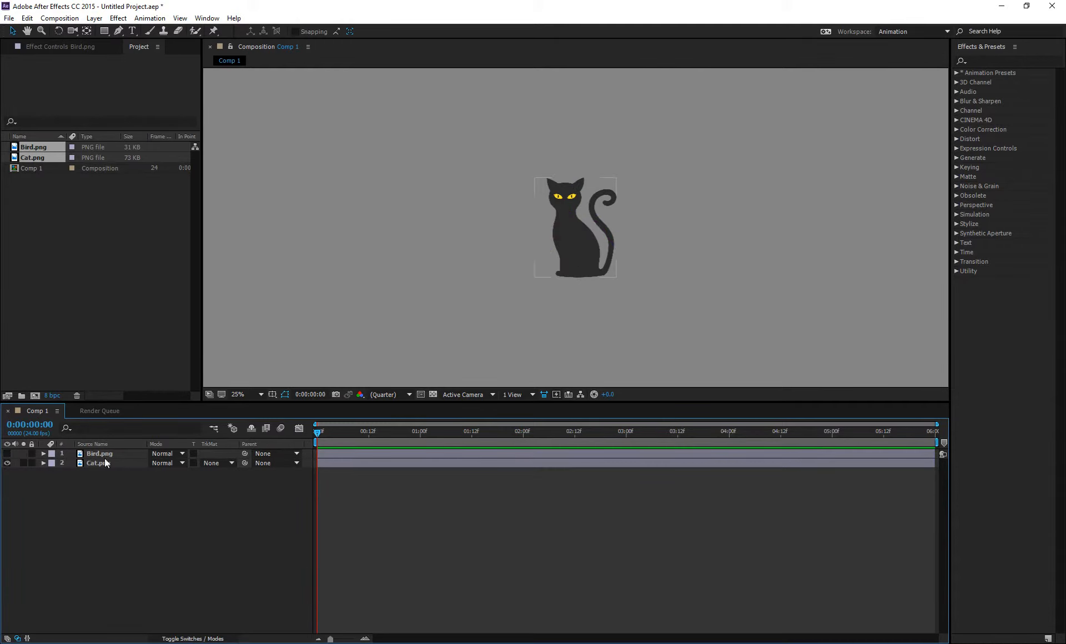
# Auto-trace the Cat.png layer's alpha channel on the current frame, with 1 px tolerance and 50% threshold, directly onto the layer.
pyautogui.click(122, 462)
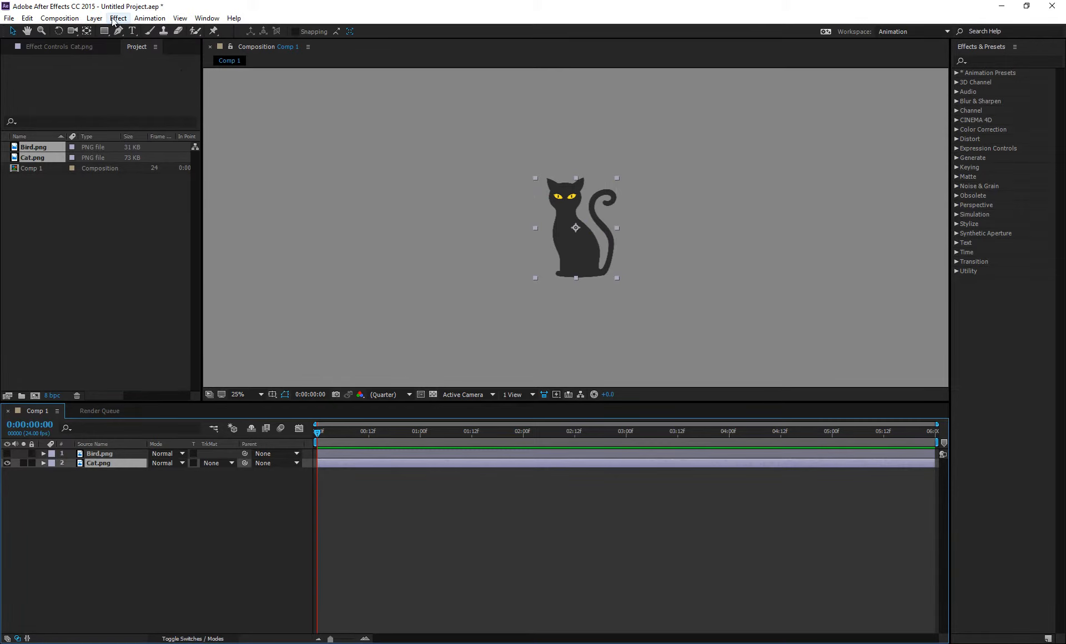
pyautogui.click(95, 21)
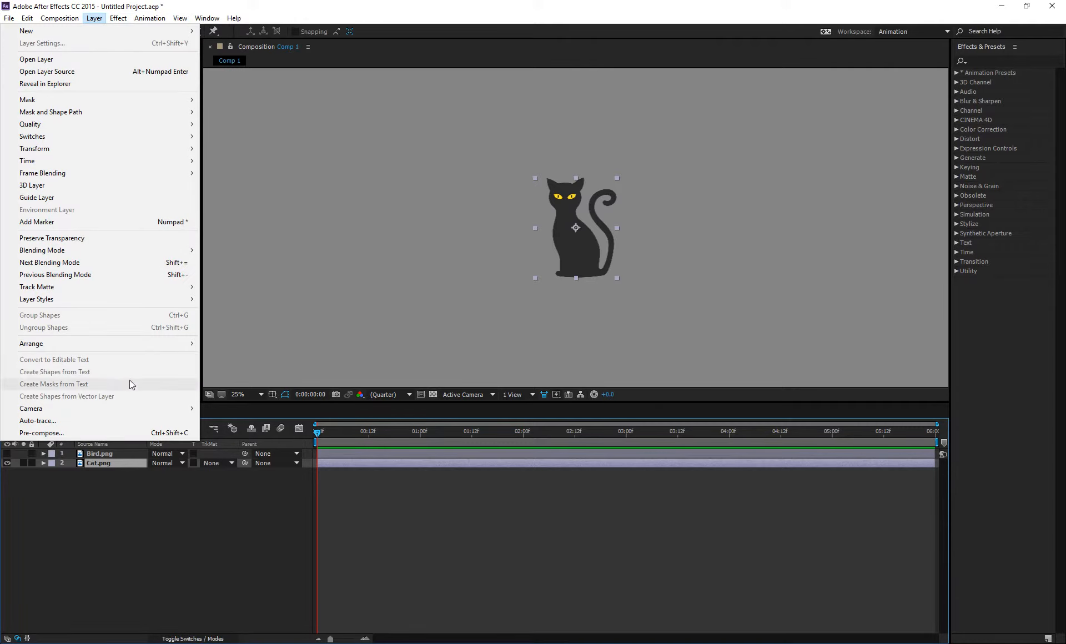
pyautogui.click(137, 420)
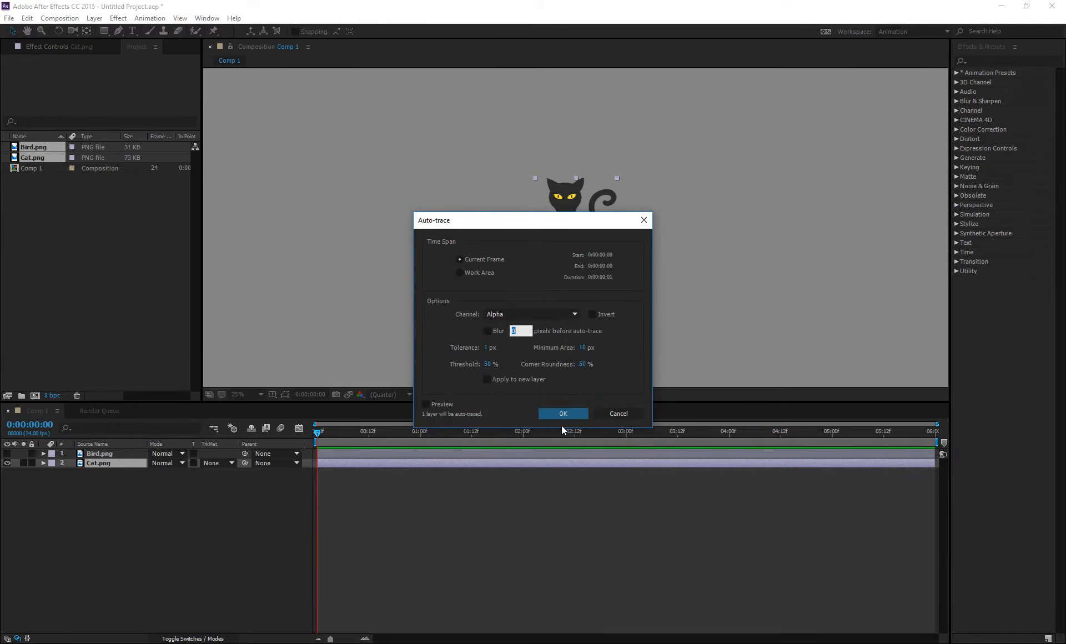
pyautogui.moveTo(502, 225)
pyautogui.mouseDown()
pyautogui.moveTo(616, 344)
pyautogui.moveTo(709, 276)
pyautogui.moveTo(725, 278)
pyautogui.moveTo(687, 290)
pyautogui.moveTo(468, 292)
pyautogui.moveTo(516, 296)
pyautogui.mouseUp()
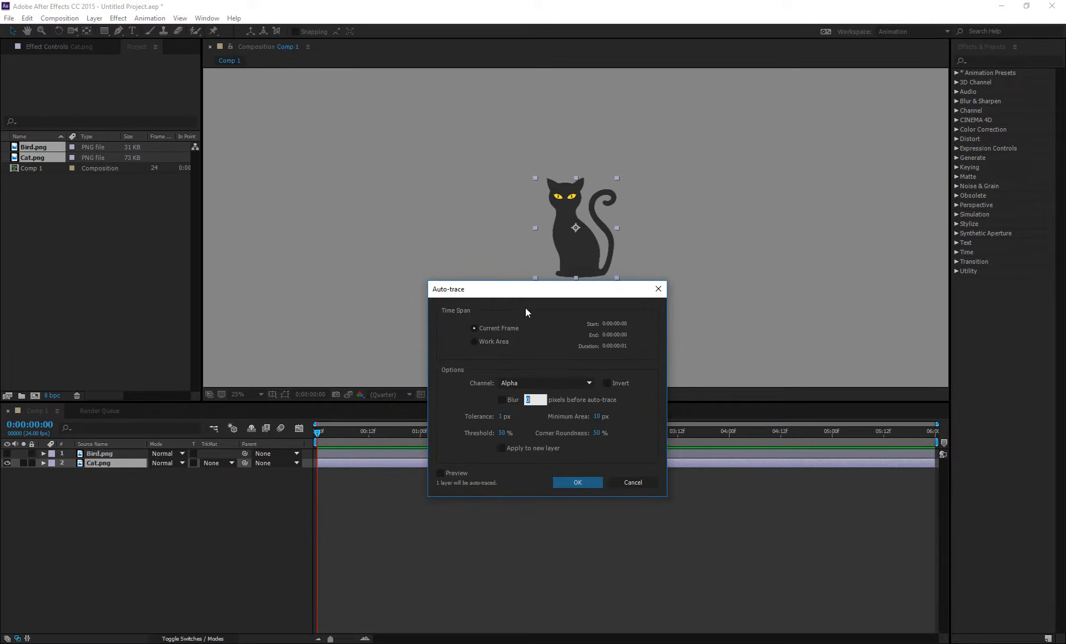
pyautogui.moveTo(487, 294)
pyautogui.mouseDown()
pyautogui.moveTo(484, 352)
pyautogui.moveTo(415, 300)
pyautogui.moveTo(415, 255)
pyautogui.moveTo(461, 240)
pyautogui.mouseUp()
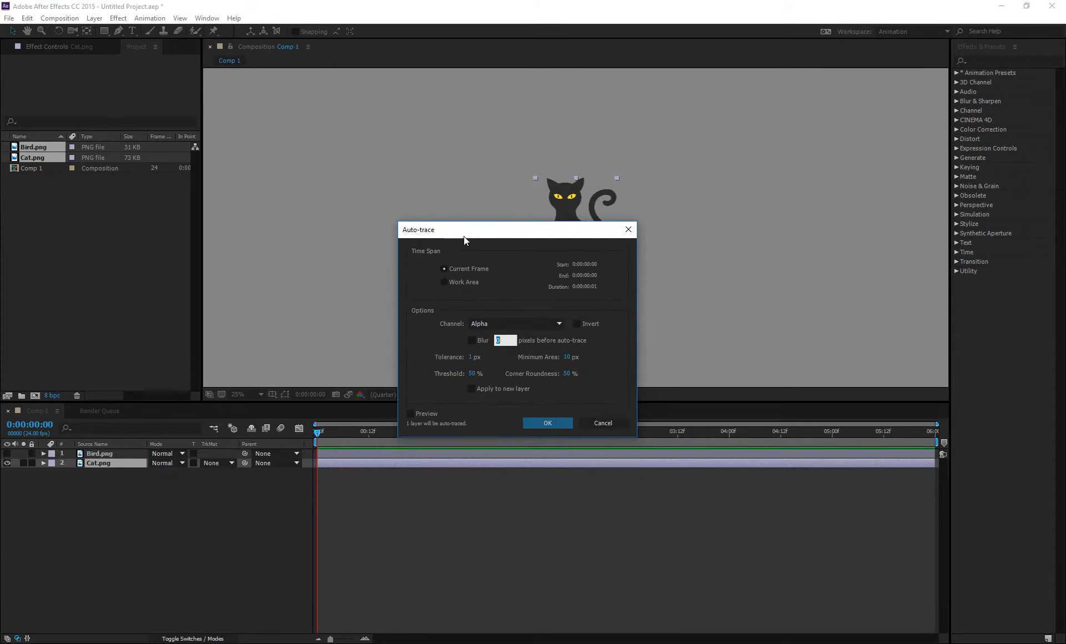
pyautogui.moveTo(490, 235); pyautogui.dragTo(505, 214)
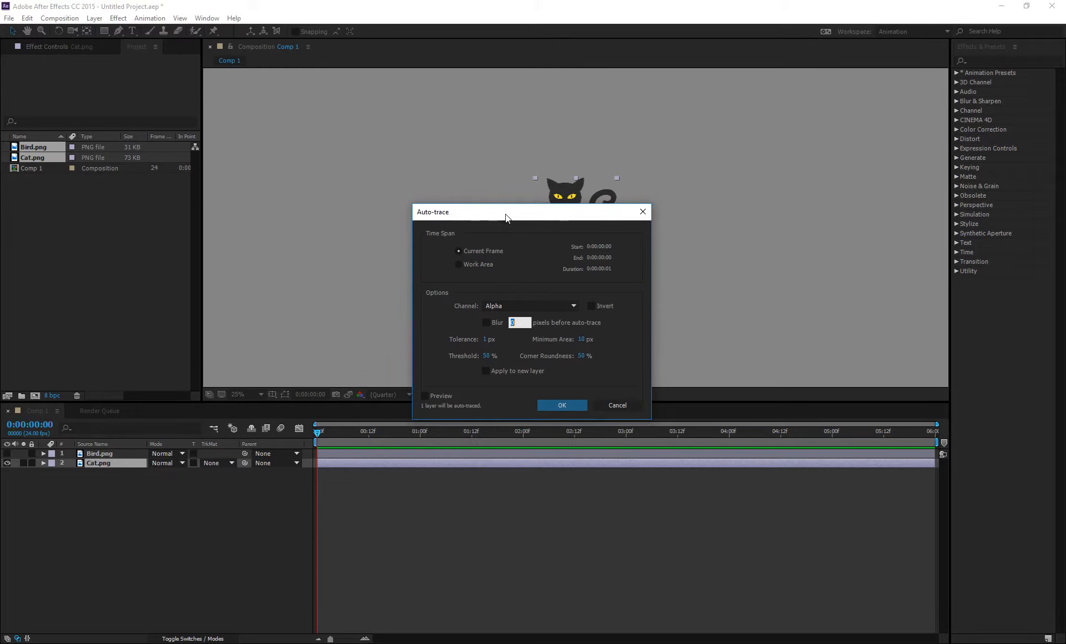
pyautogui.click(561, 406)
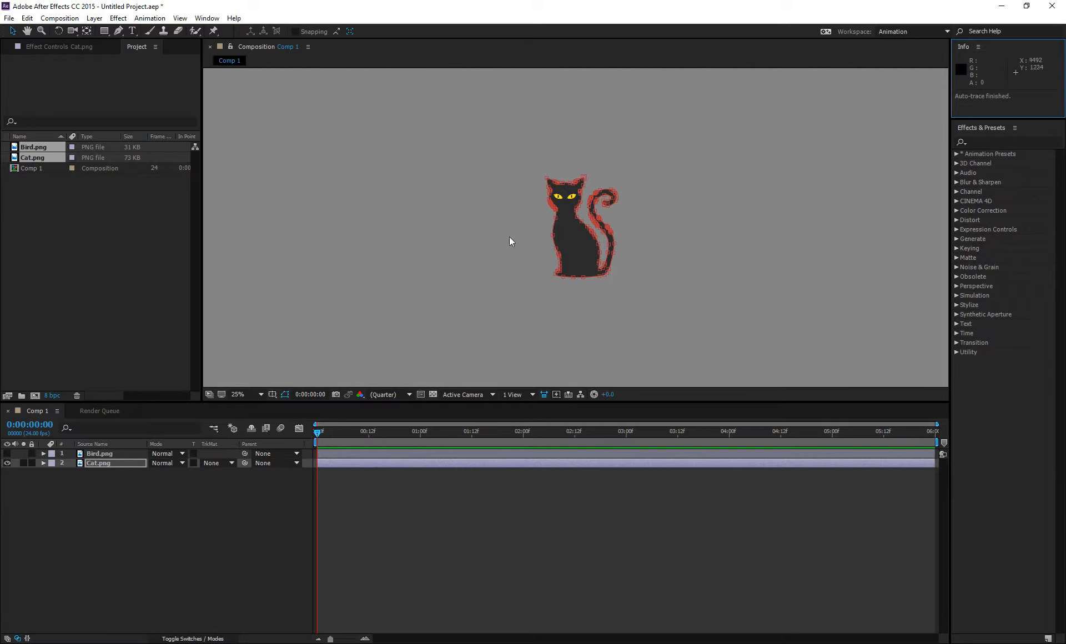
# Reveal the traced mask on the Cat.png layer and delete it.
pyautogui.press('.')
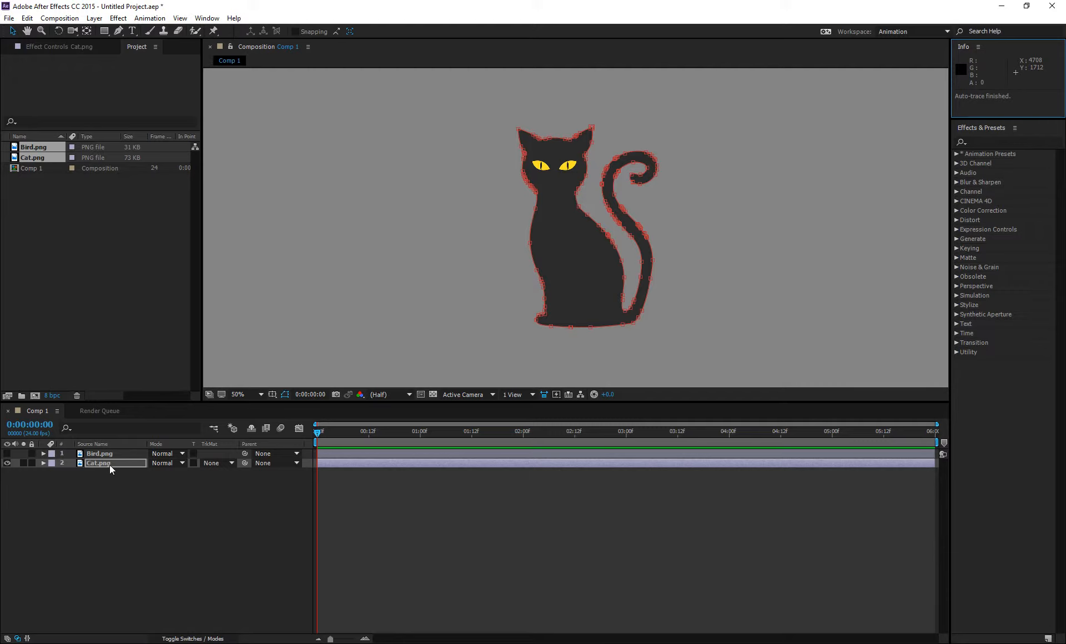
pyautogui.click(122, 498)
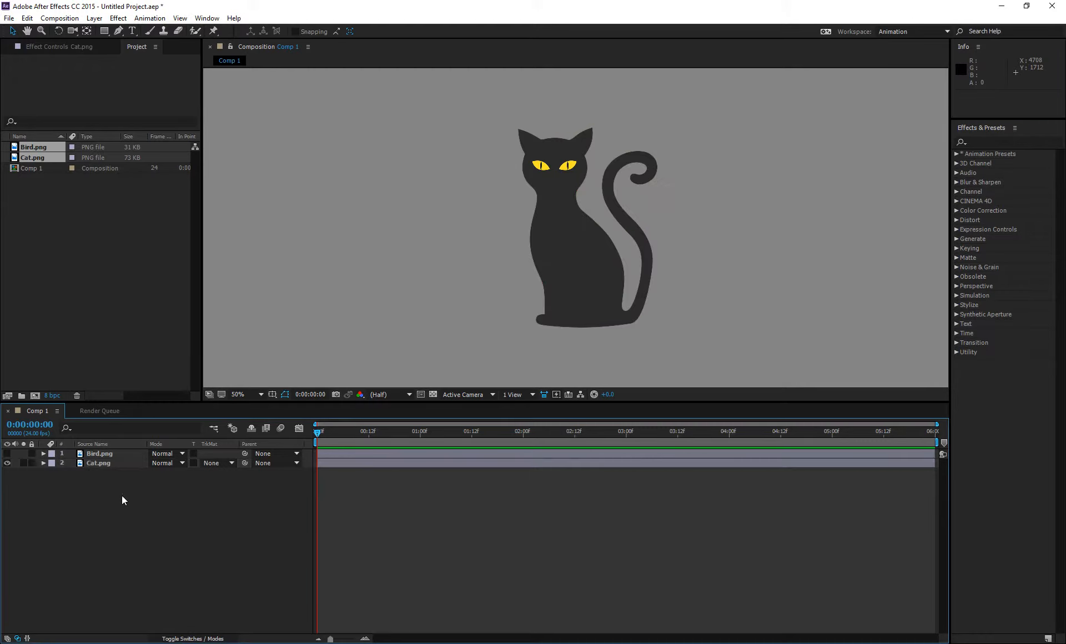
pyautogui.click(111, 466)
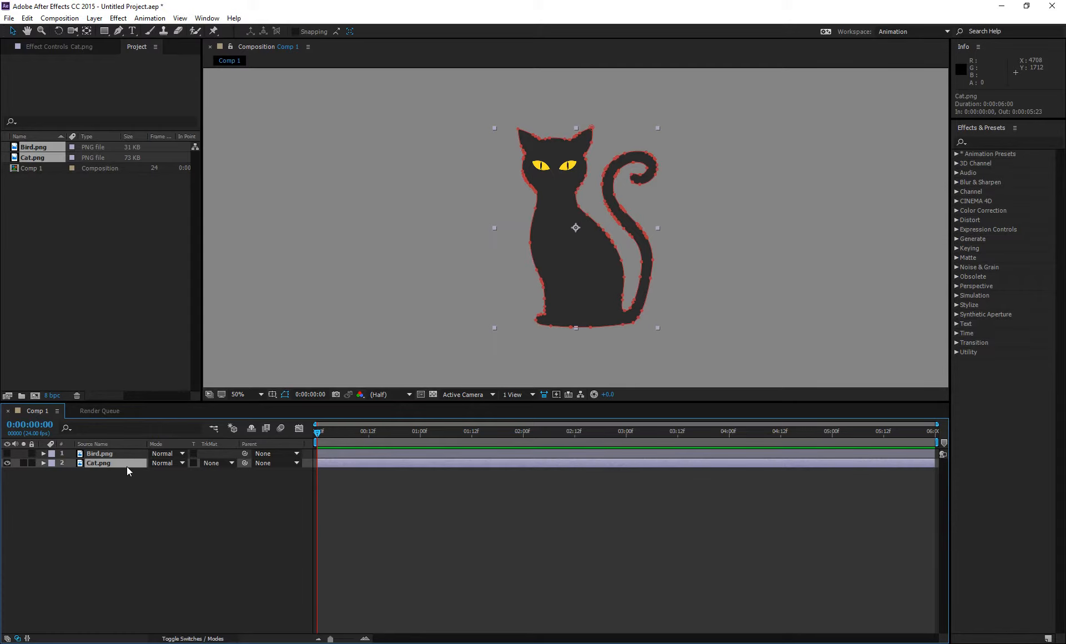
pyautogui.press('m')
pyautogui.click(111, 477)
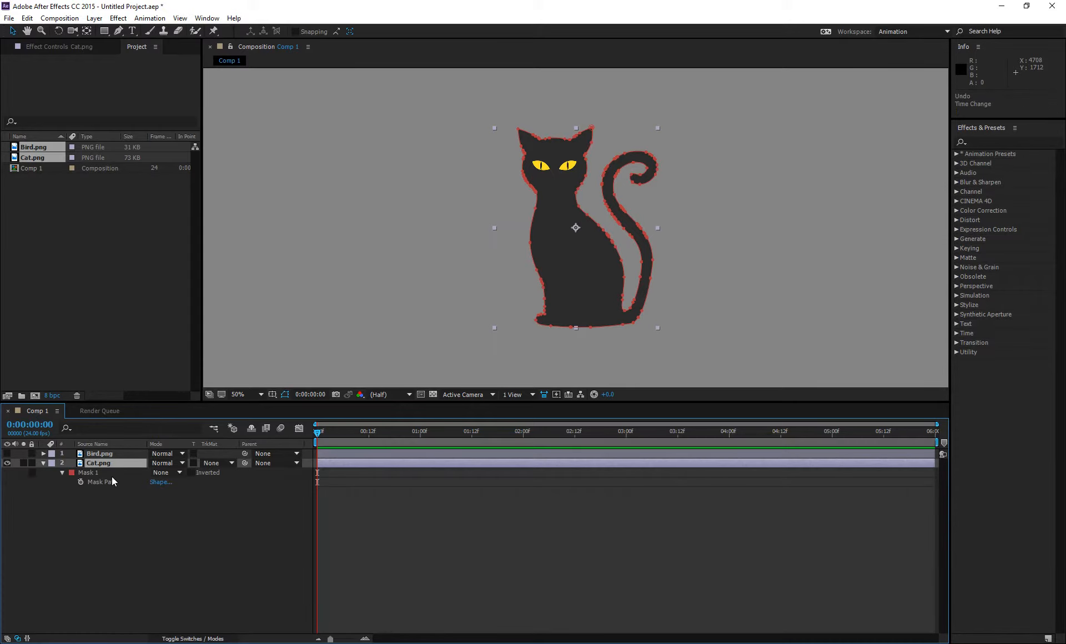
pyautogui.press('Delete')
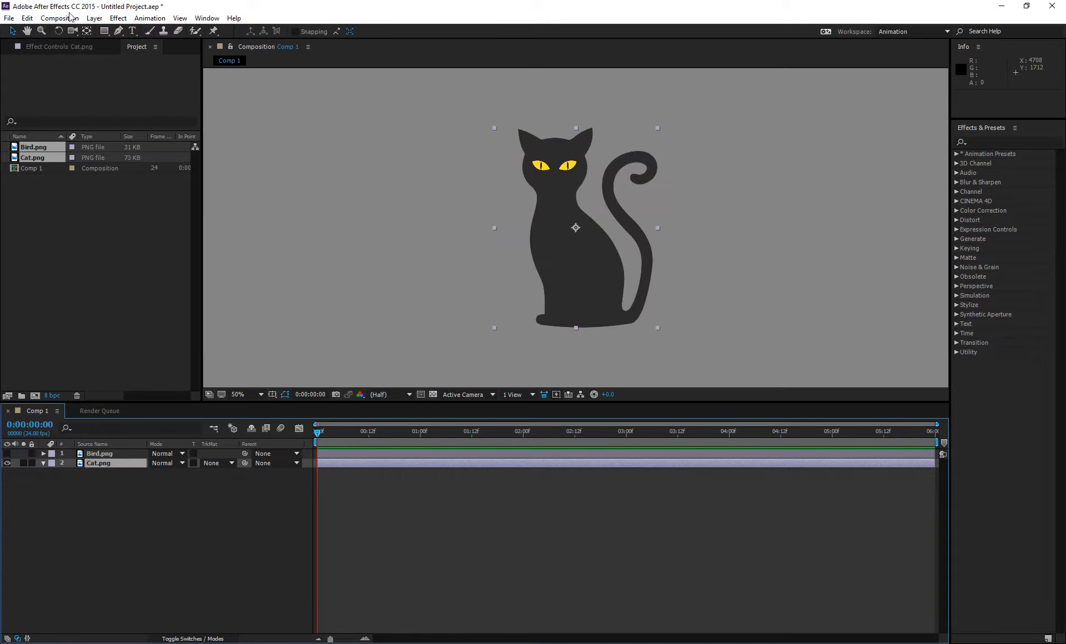
# Auto-trace the Cat.png layer's alpha channel on the current frame, applying the result to a new layer.
pyautogui.click(94, 18)
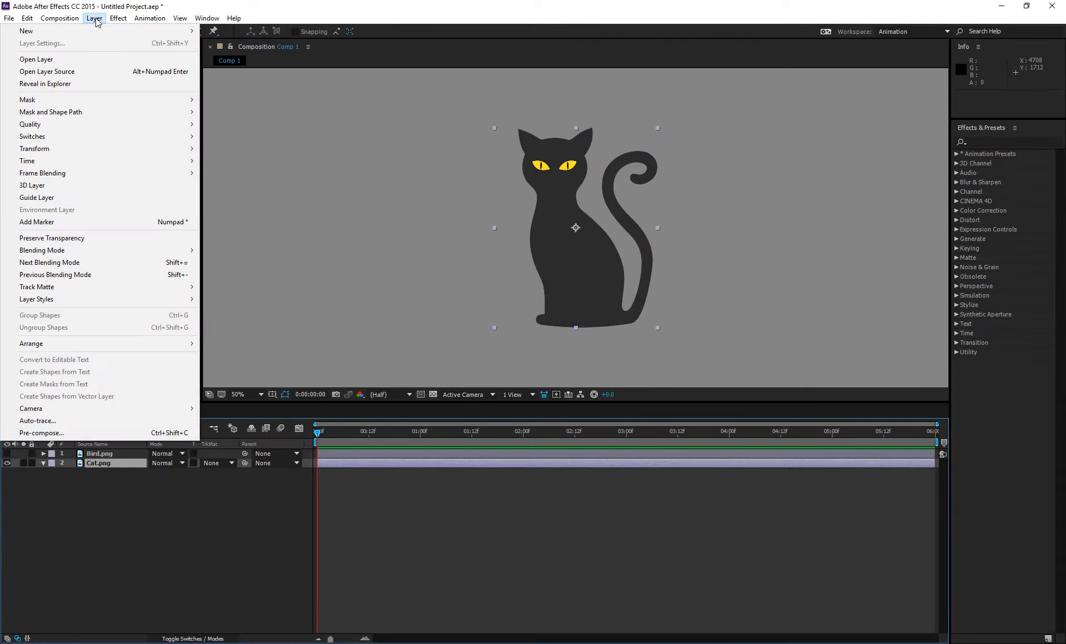
pyautogui.click(100, 420)
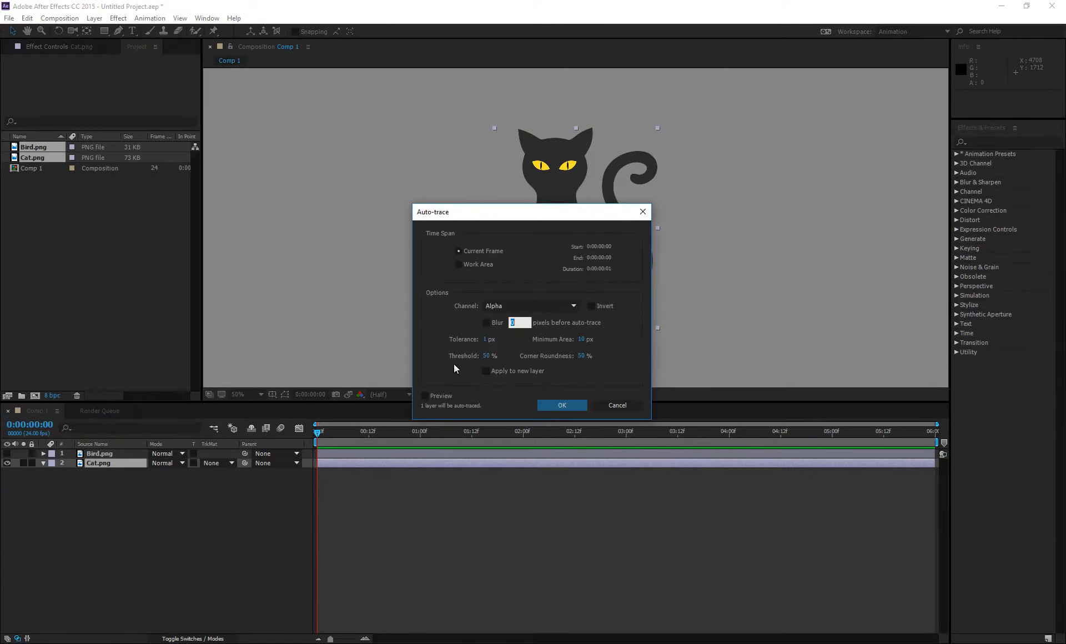
pyautogui.click(515, 372)
pyautogui.click(558, 406)
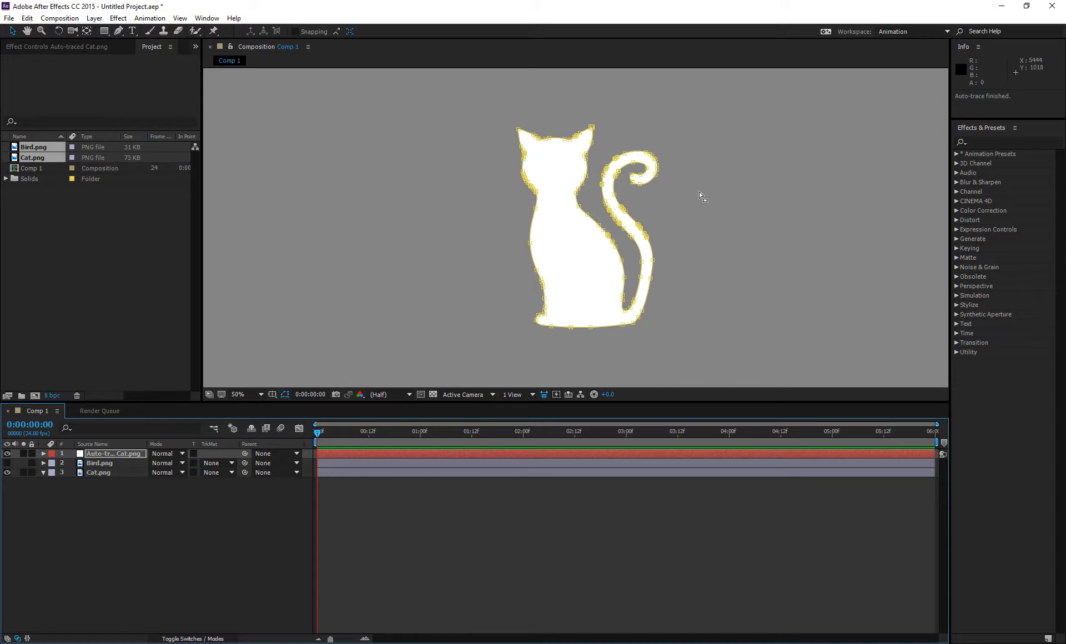
# Hide the Cat.png layer and its auto-traced layer, and show the Bird.png layer.
pyautogui.click(98, 473)
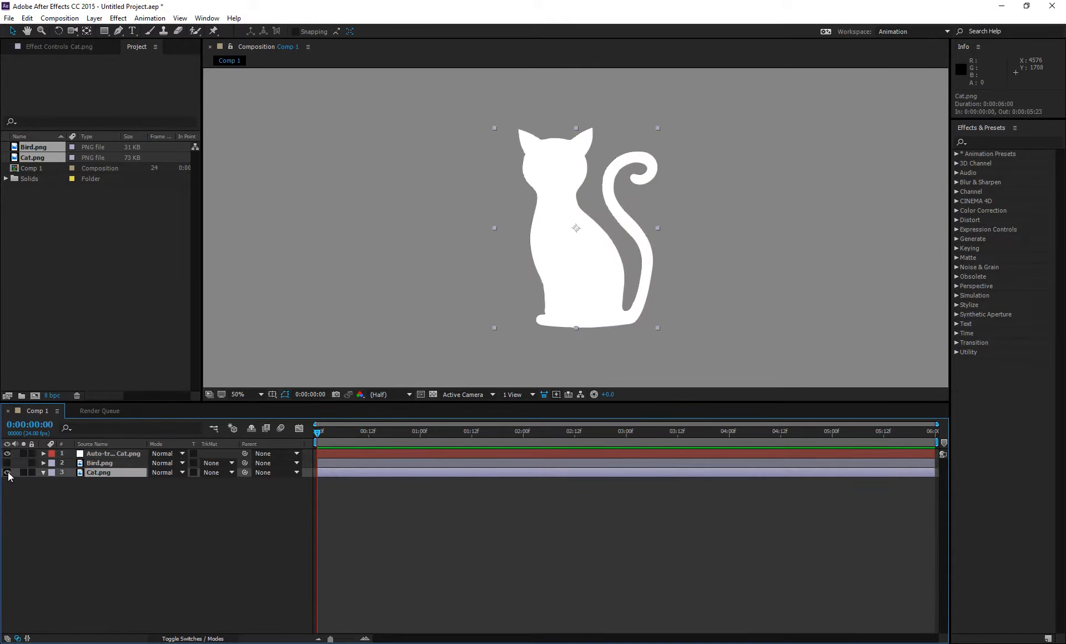
pyautogui.click(8, 473)
pyautogui.click(115, 465)
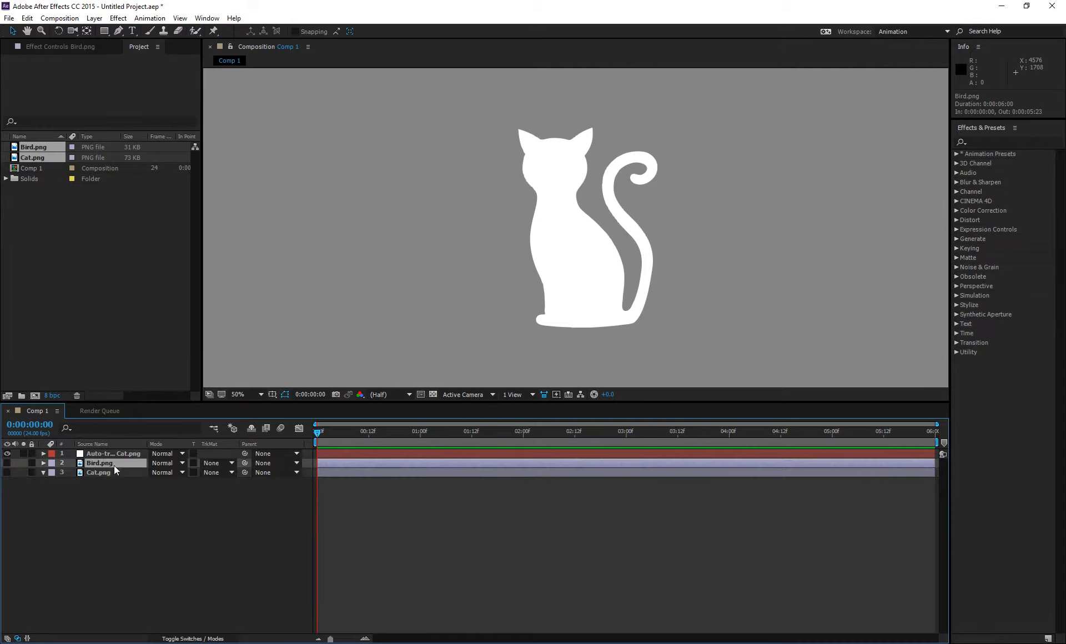
pyautogui.click(7, 454)
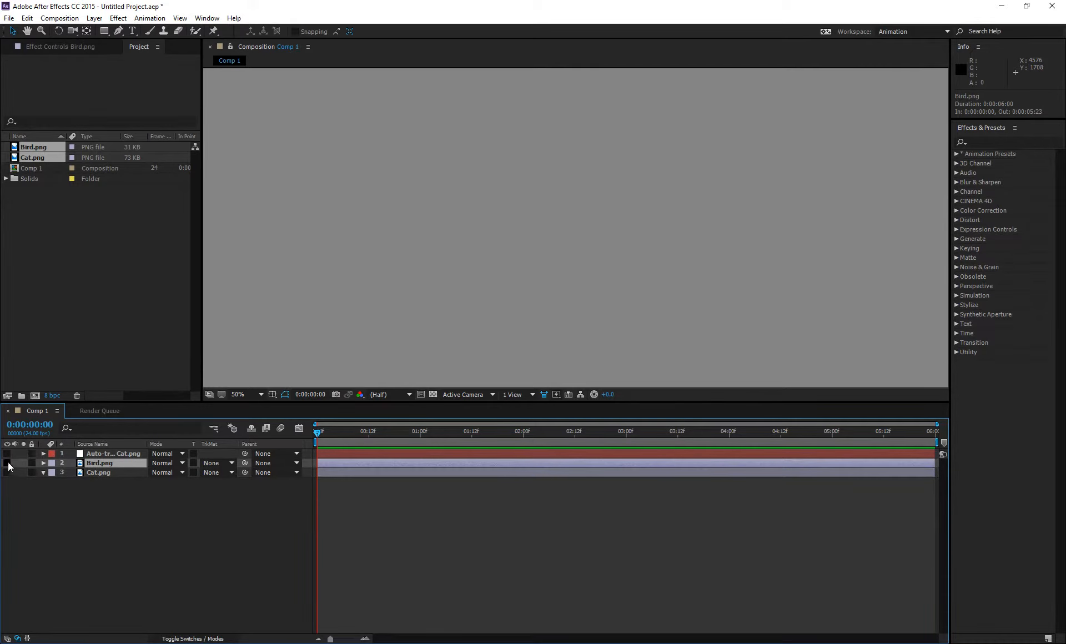
pyautogui.click(7, 463)
# Auto-trace the Bird.png layer's alpha channel on the current frame, applying the result to a new layer.
pyautogui.click(94, 18)
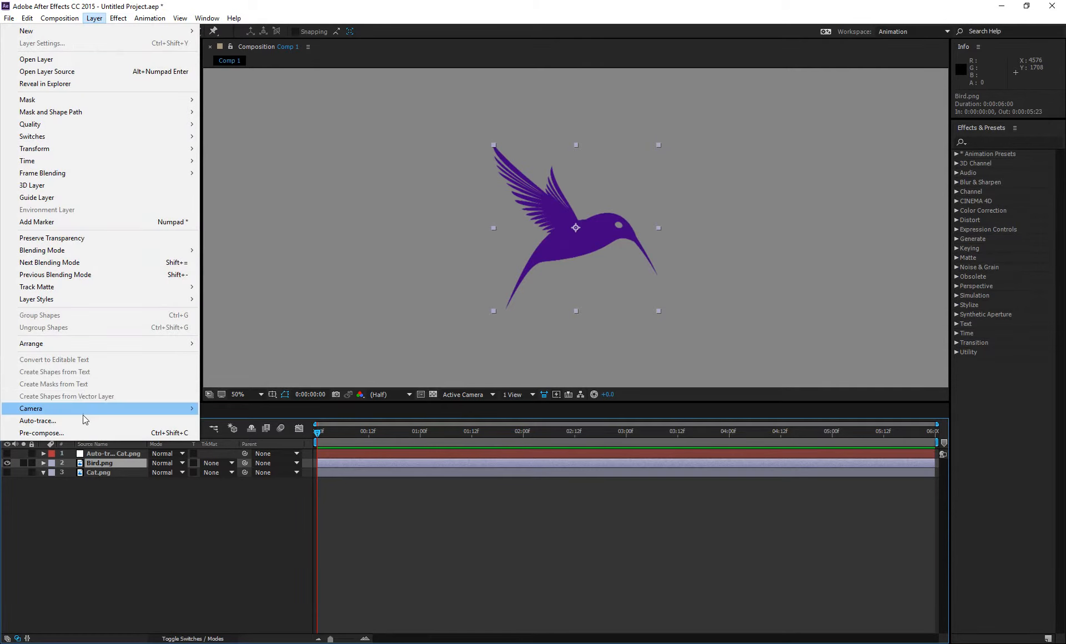
pyautogui.click(86, 421)
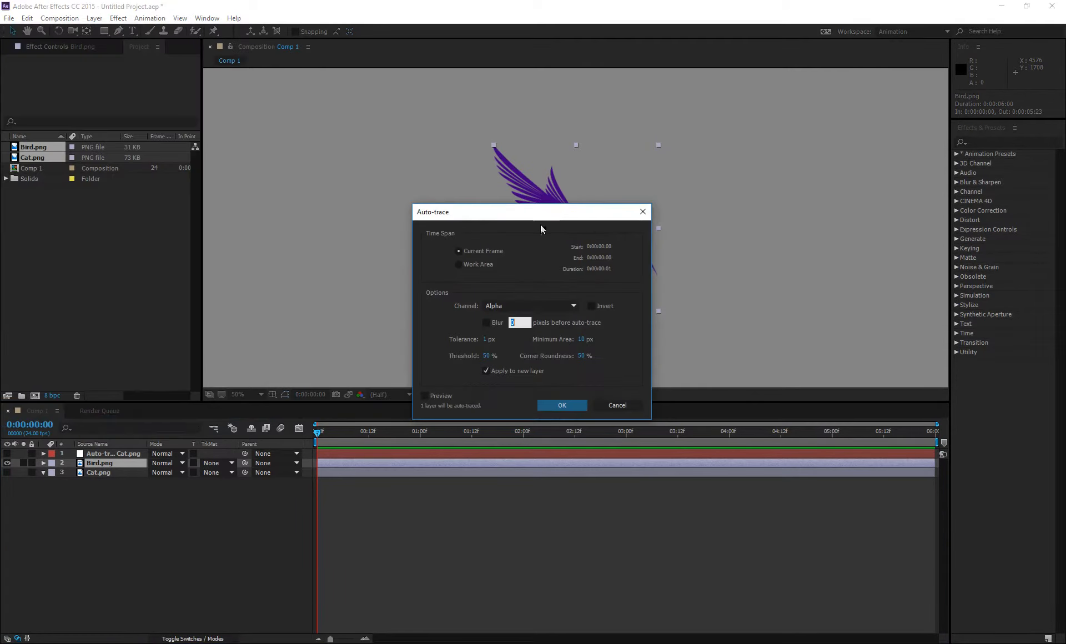
pyautogui.click(550, 407)
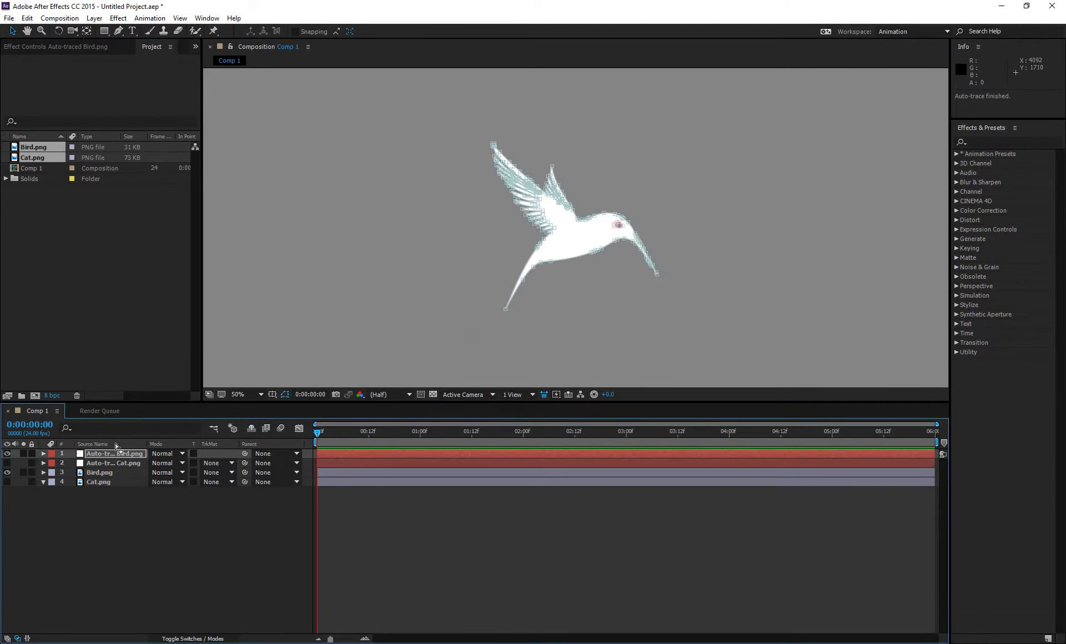
# Show the auto-traced Cat.png layer alongside the auto-traced Bird.png layer and hide the original Bird.png layer.
pyautogui.click(7, 463)
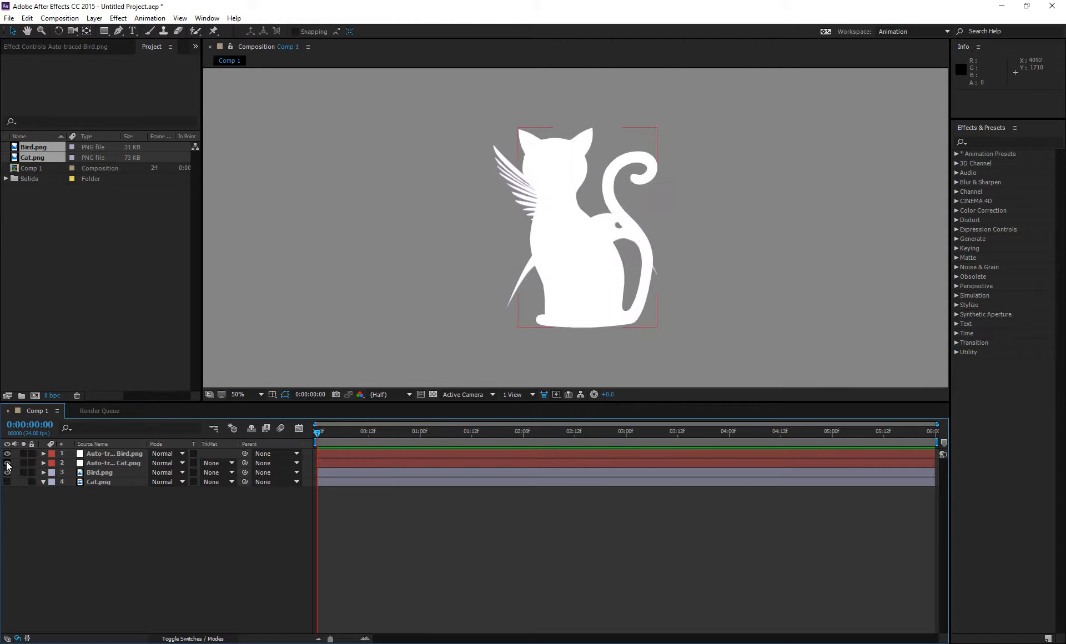
pyautogui.click(119, 464)
pyautogui.click(7, 473)
pyautogui.click(105, 455)
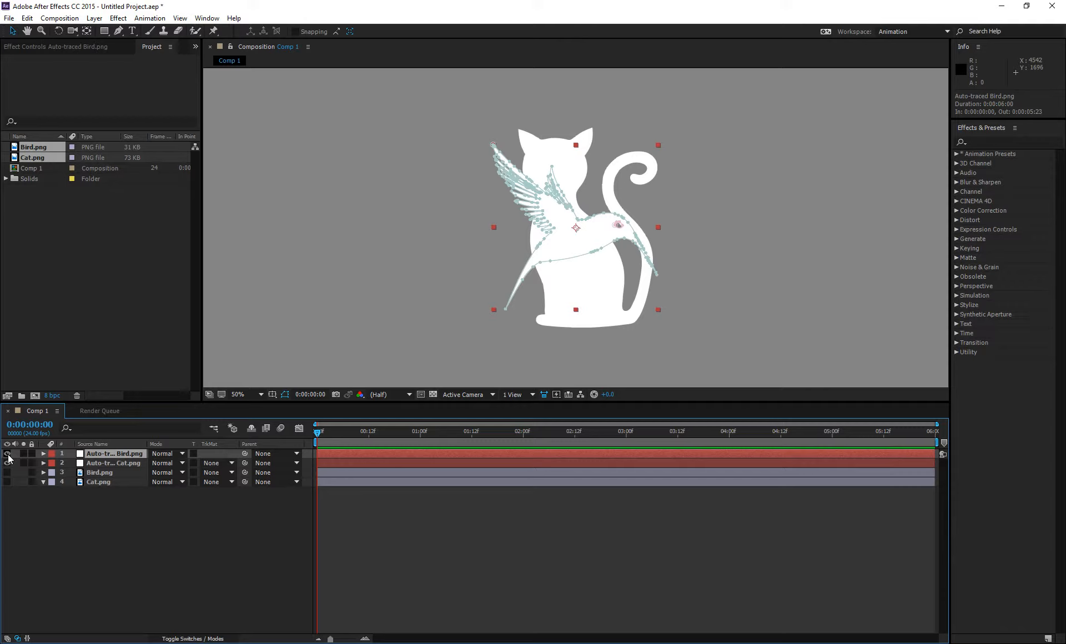
pyautogui.keyDown('shift'); pyautogui.click(112, 465); pyautogui.keyUp('shift')
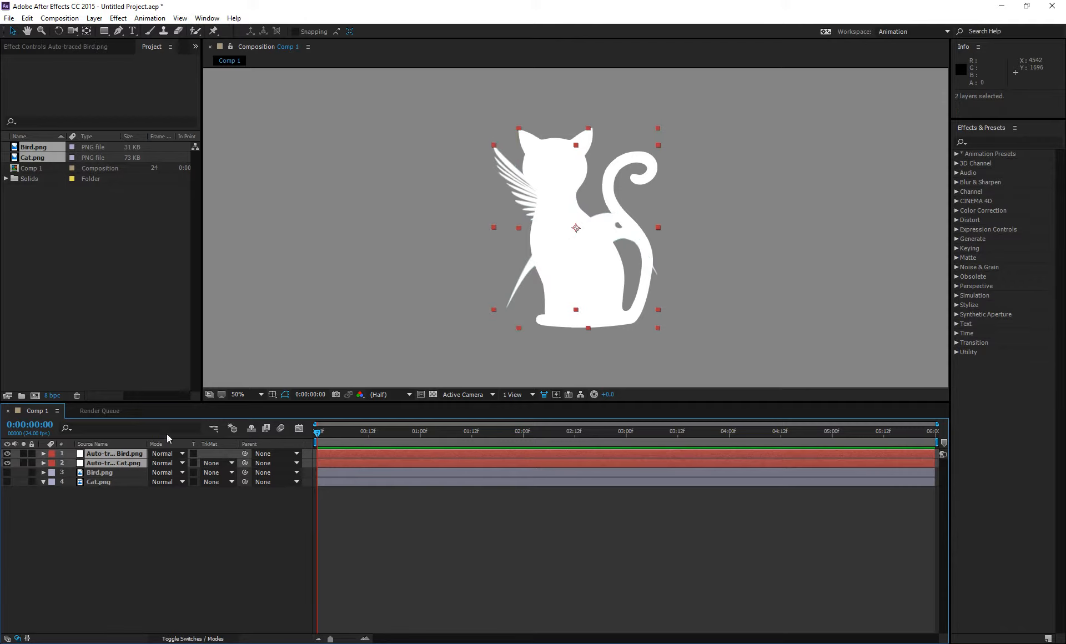
# Open the composition settings and unlock the frame's aspect ratio.
pyautogui.press(',')
pyautogui.press(',')
pyautogui.press(',')
pyautogui.press(',')
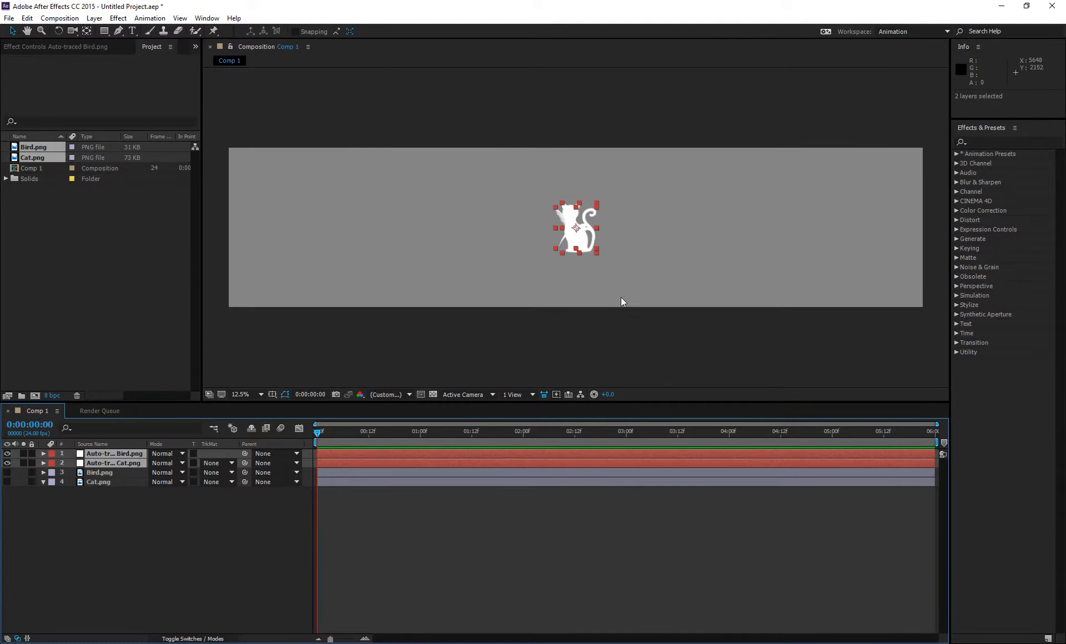
pyautogui.press(',')
pyautogui.rightClick(178, 524)
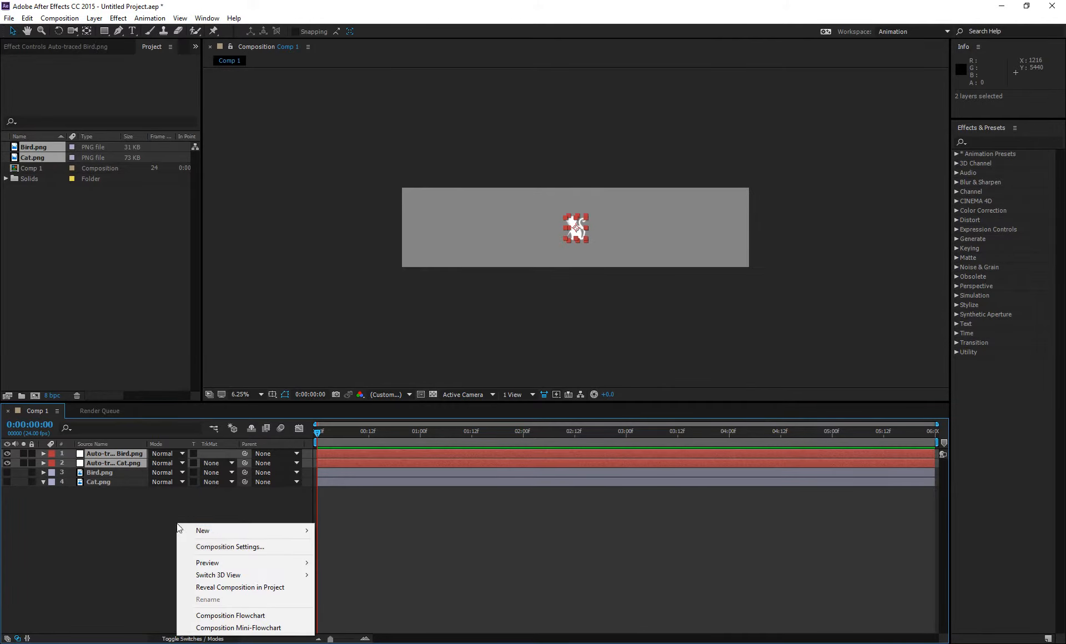
pyautogui.click(222, 547)
pyautogui.click(472, 262)
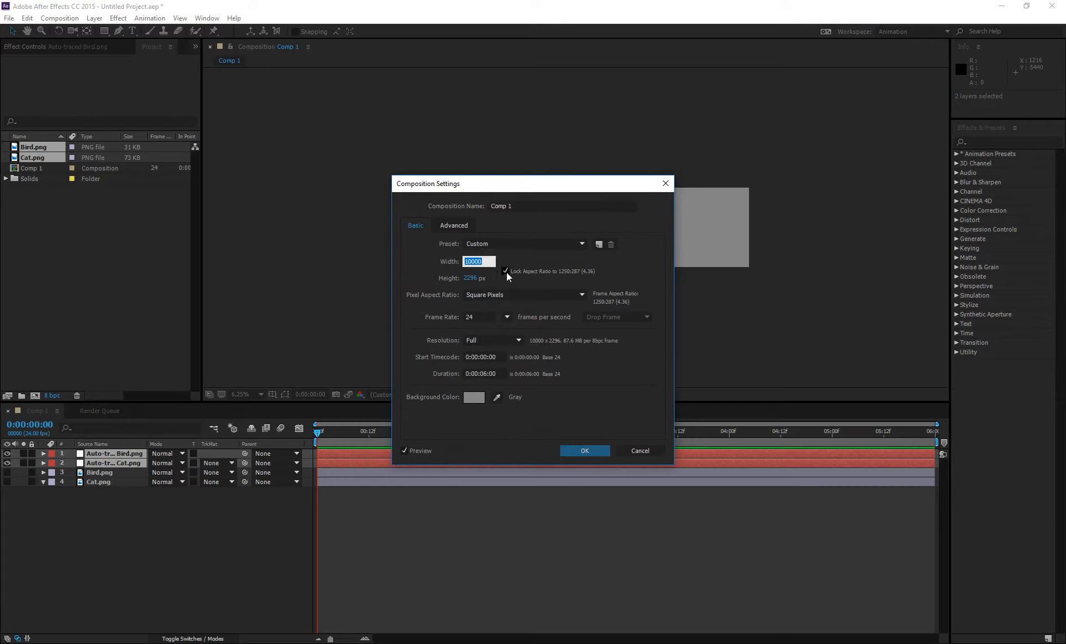
pyautogui.click(505, 272)
pyautogui.write('12')
pyautogui.write('920')
pyautogui.press('Tab')
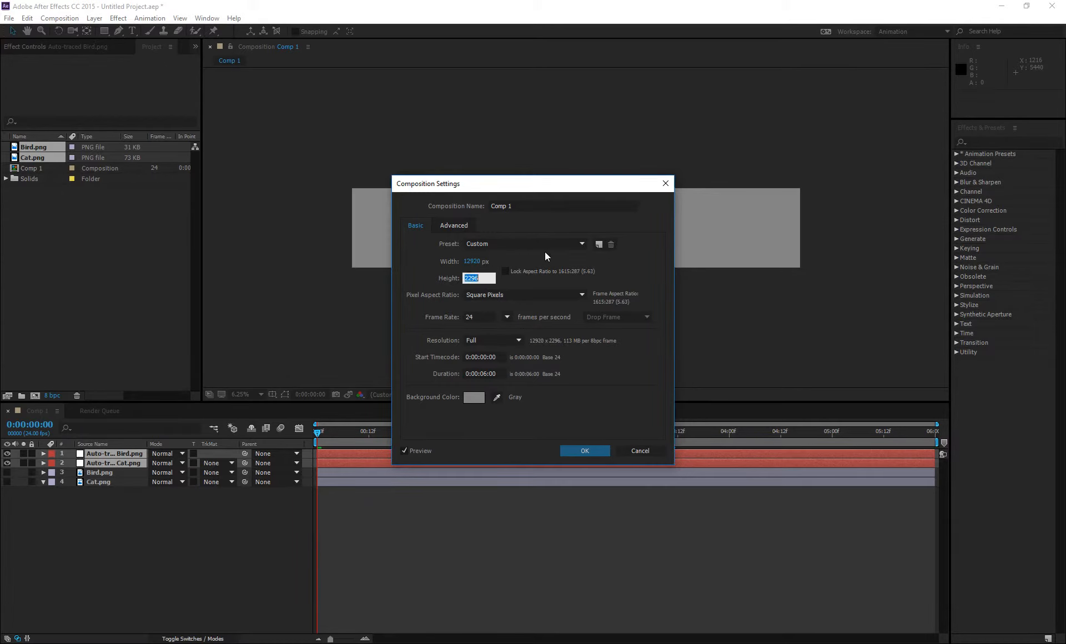
# Set the composition size to 1920 x 1080 px and fit the frame in the viewer.
pyautogui.click(471, 263)
pyautogui.write('1920')
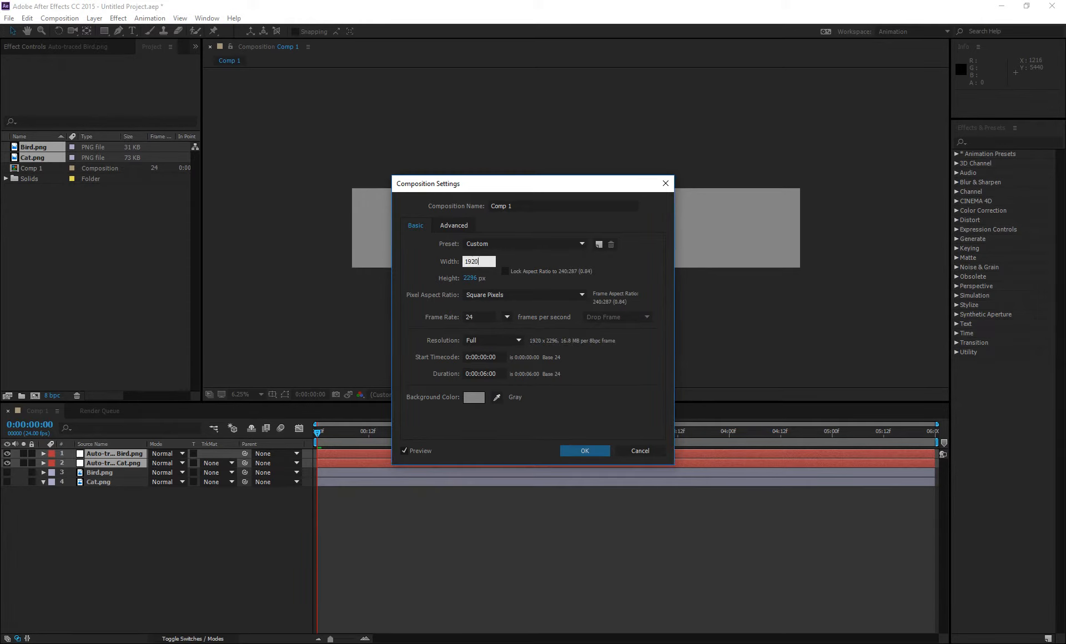
pyautogui.press('Tab')
pyautogui.write('1080')
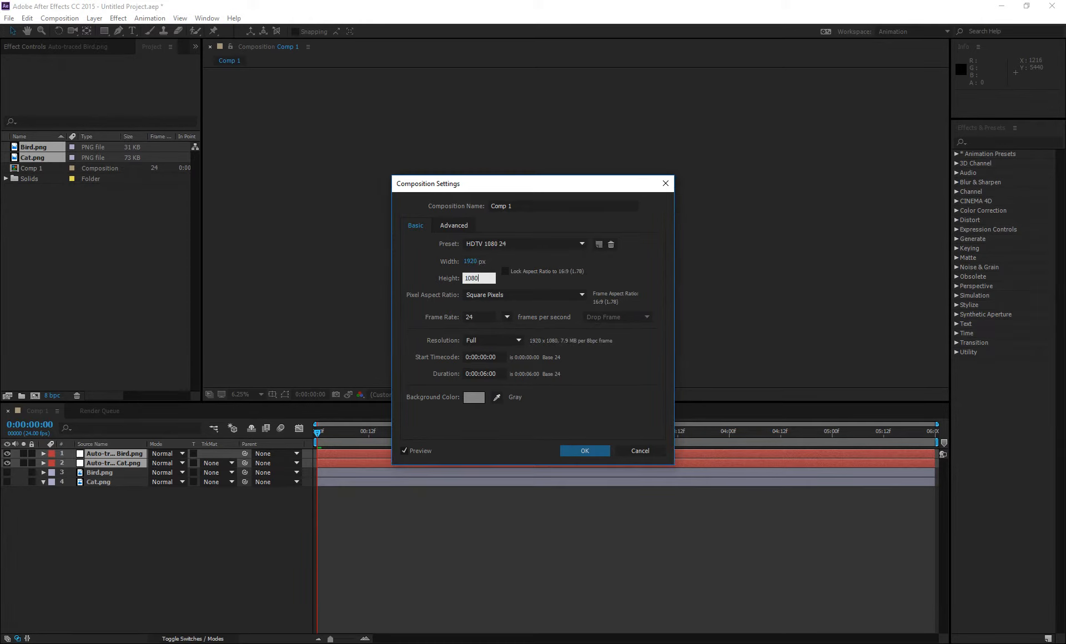
pyautogui.press('Return')
pyautogui.click(590, 453)
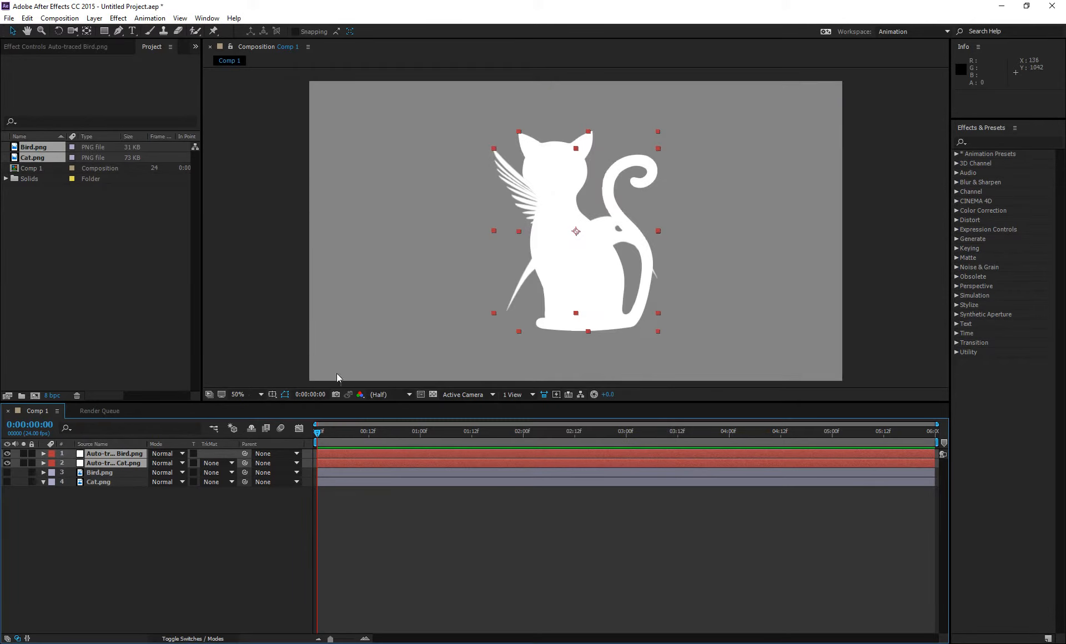
pyautogui.click(244, 394)
pyautogui.click(261, 416)
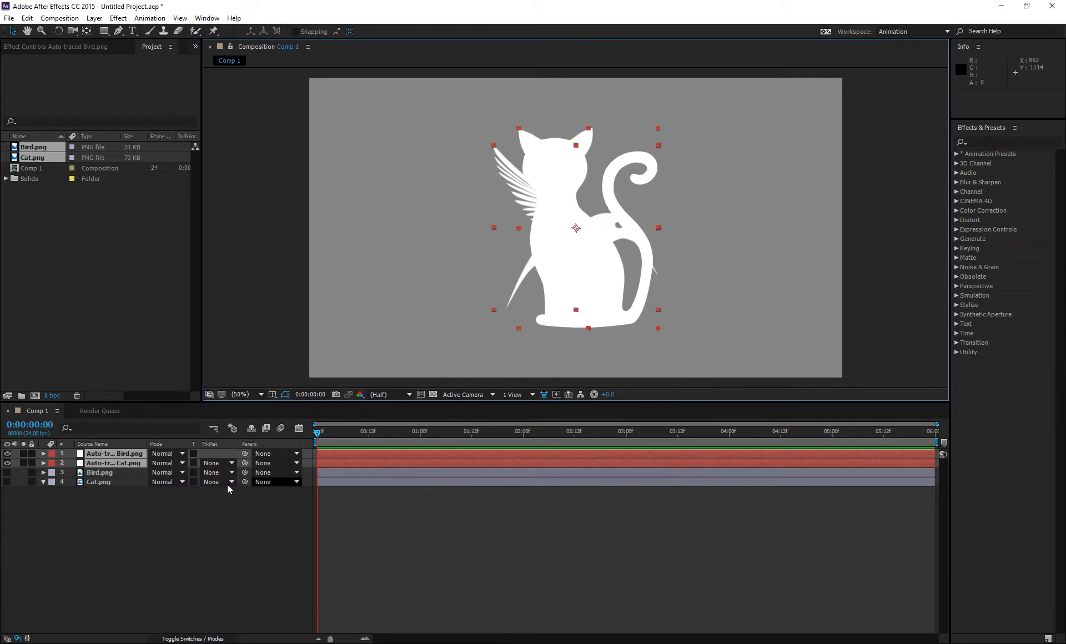
pyautogui.click(115, 522)
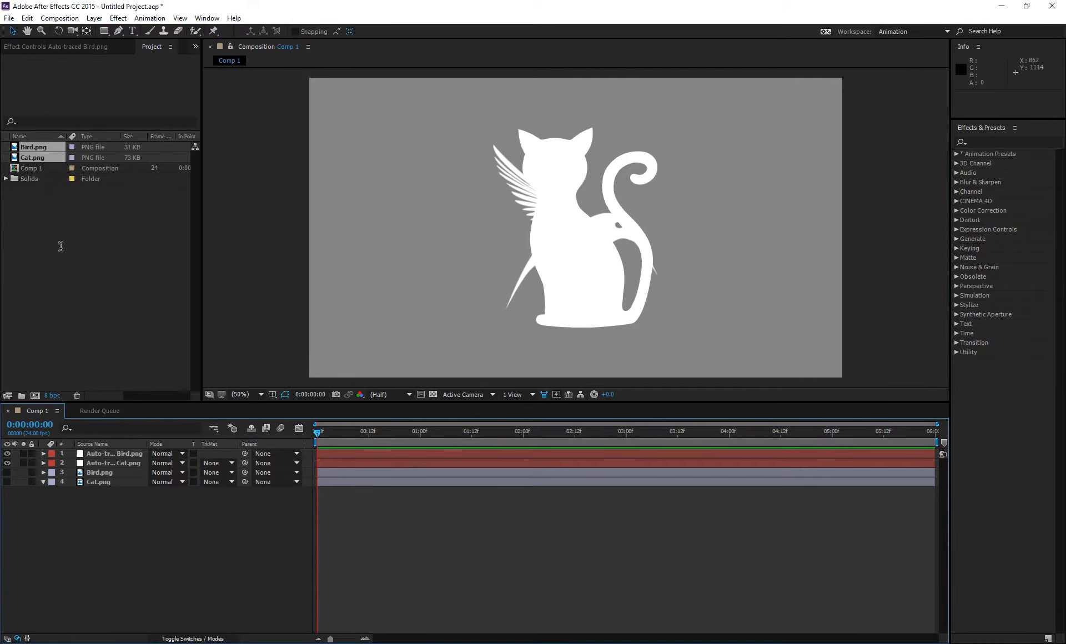
# Create a new 1920 x 1080 px dark gray solid layer above the auto-traced layers.
pyautogui.click(5, 178)
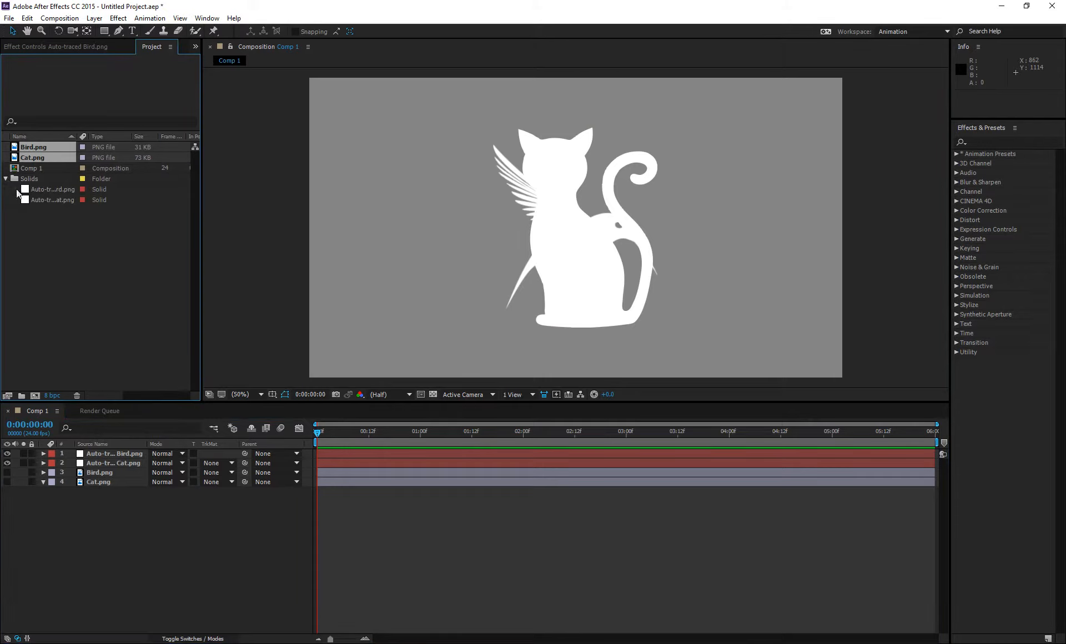
pyautogui.click(47, 201)
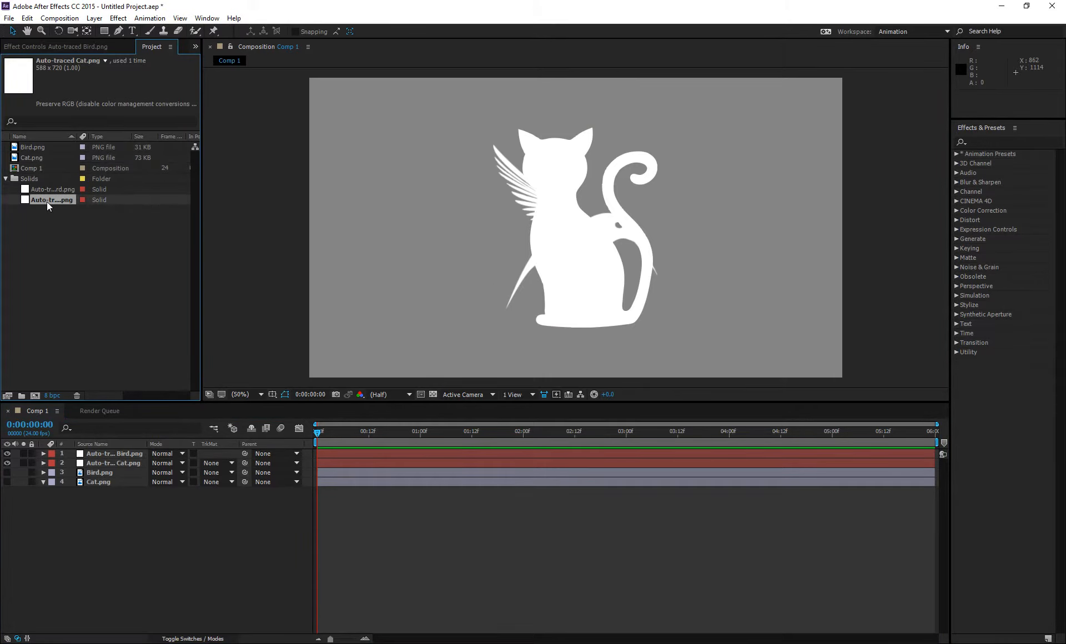
pyautogui.click(158, 554)
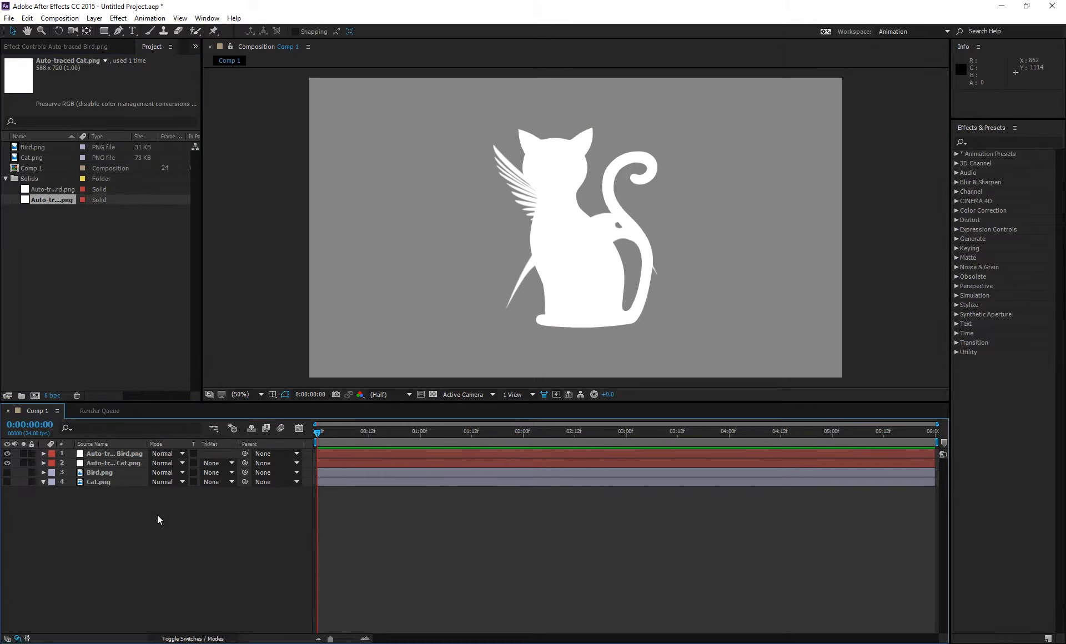
pyautogui.rightClick(158, 516)
pyautogui.moveTo(175, 523)
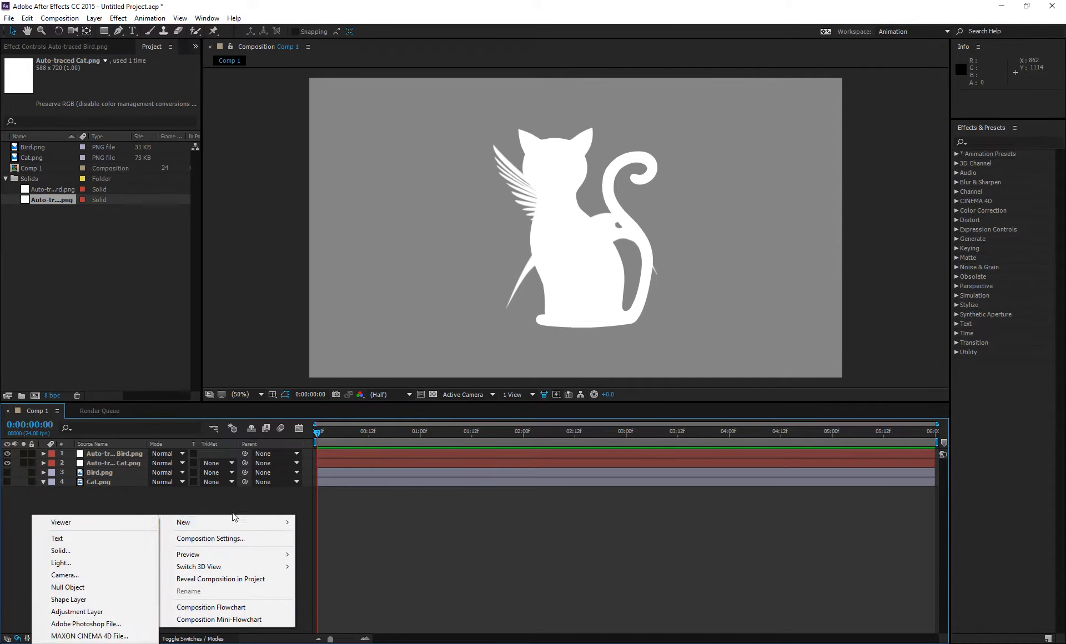
pyautogui.click(87, 550)
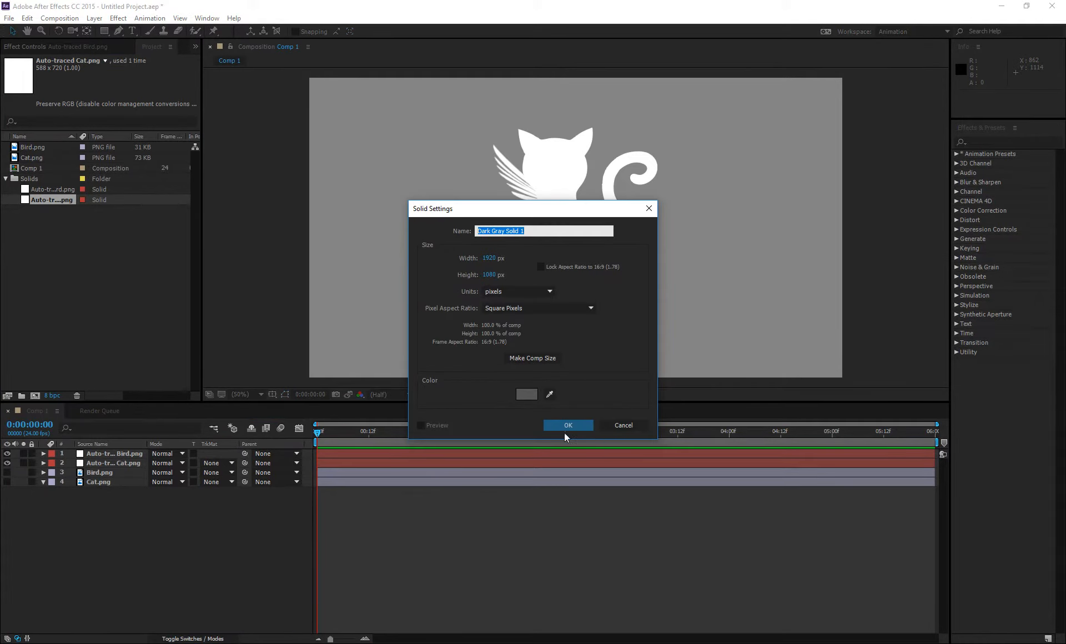
pyautogui.click(567, 425)
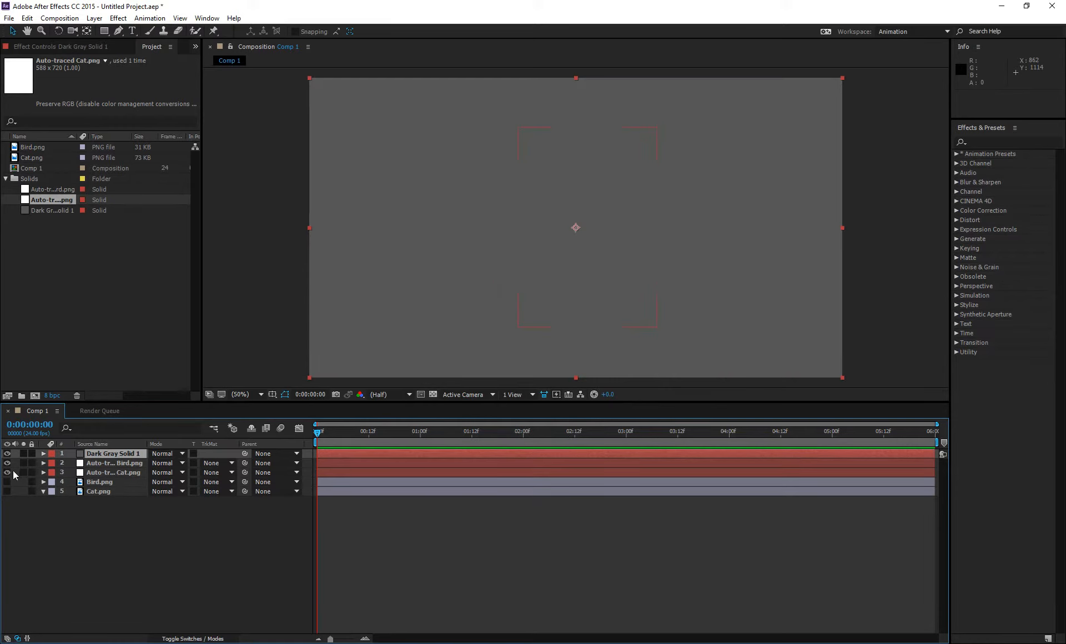
# Copy Mask 1 from the auto-traced Cat.png layer onto the dark gray solid layer.
pyautogui.click(103, 474)
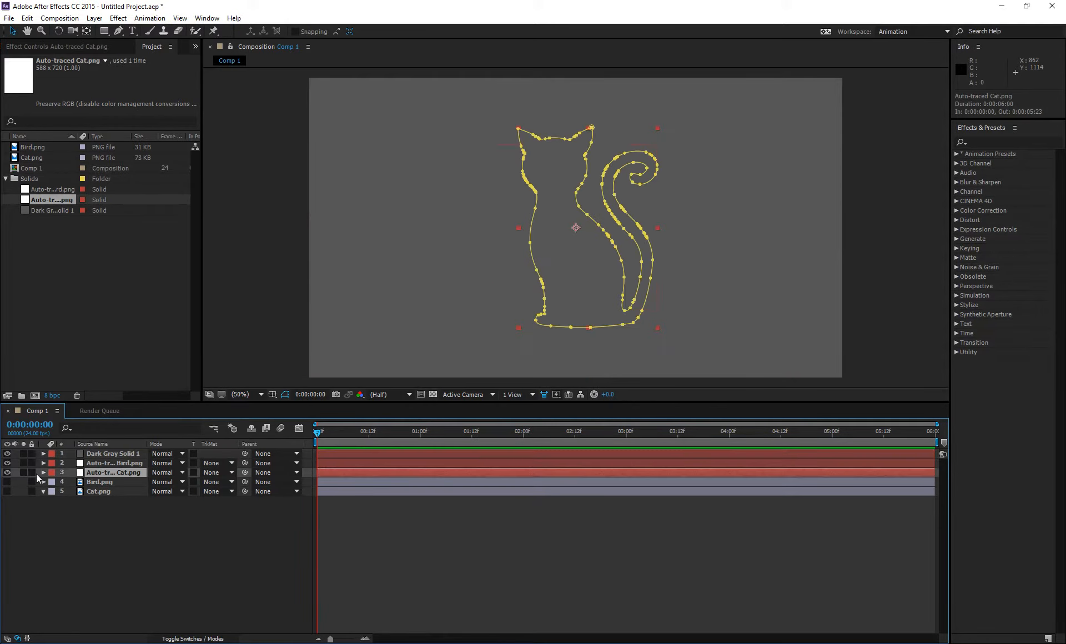
pyautogui.click(44, 472)
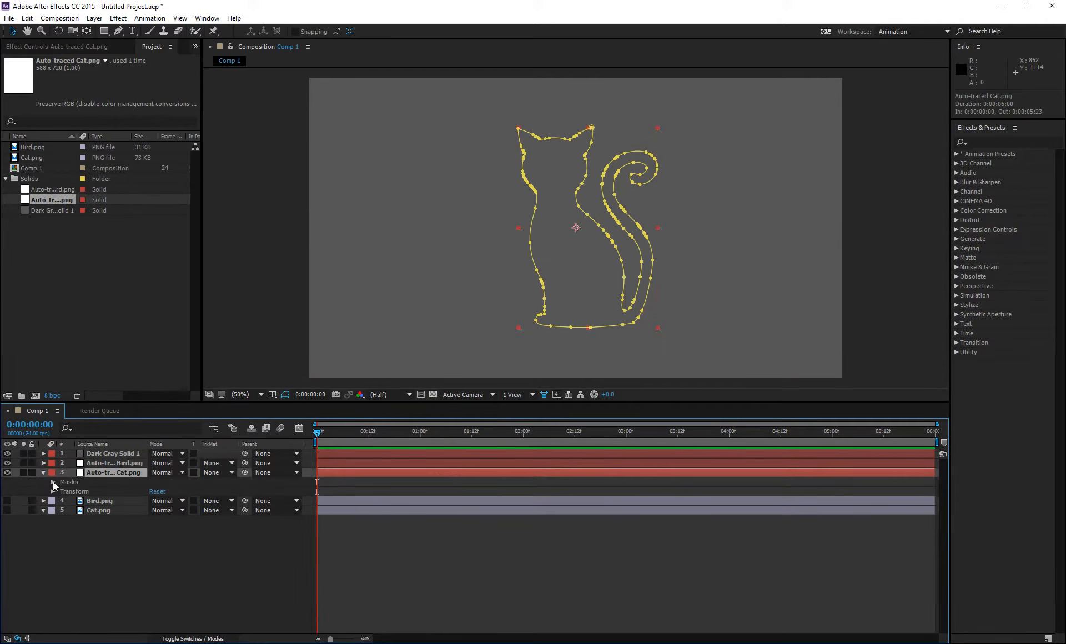
pyautogui.click(54, 482)
pyautogui.click(86, 492)
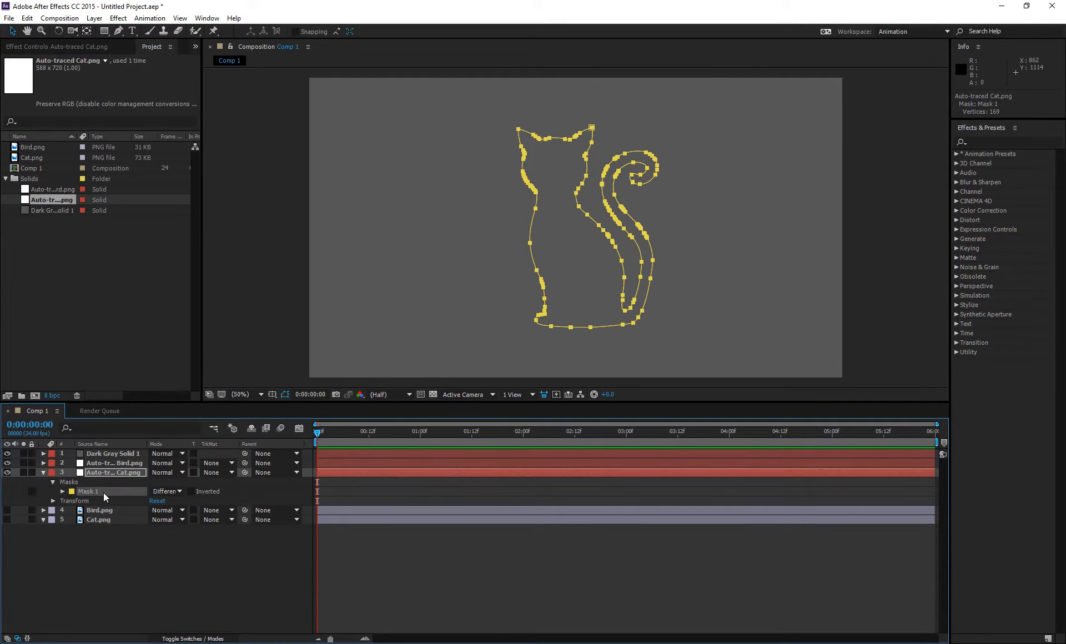
pyautogui.click(99, 455)
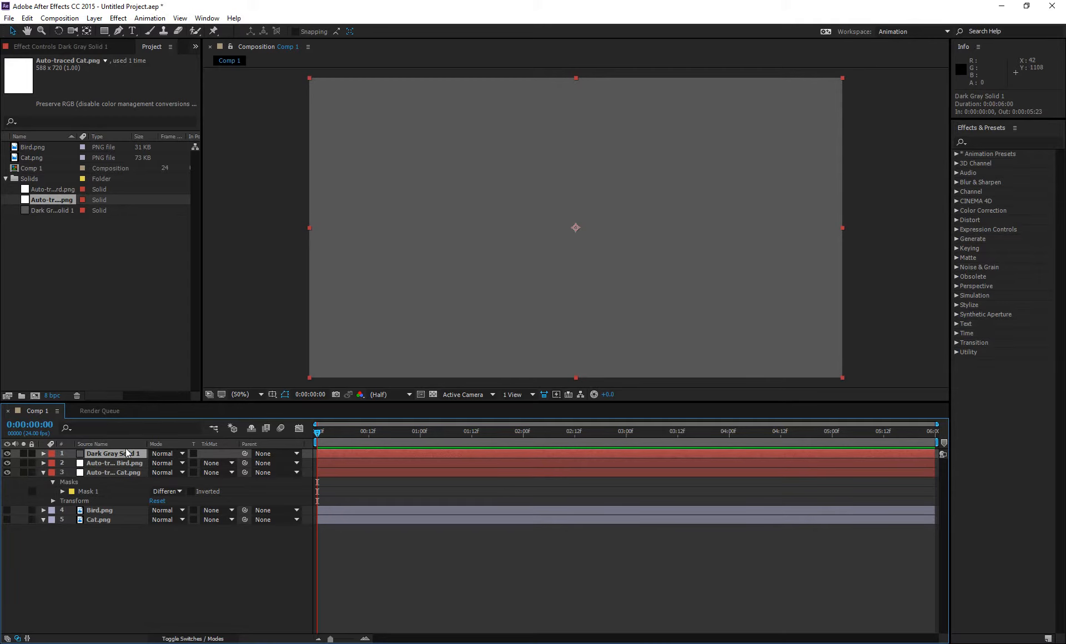
pyautogui.hotkey('ctrl', 'v')
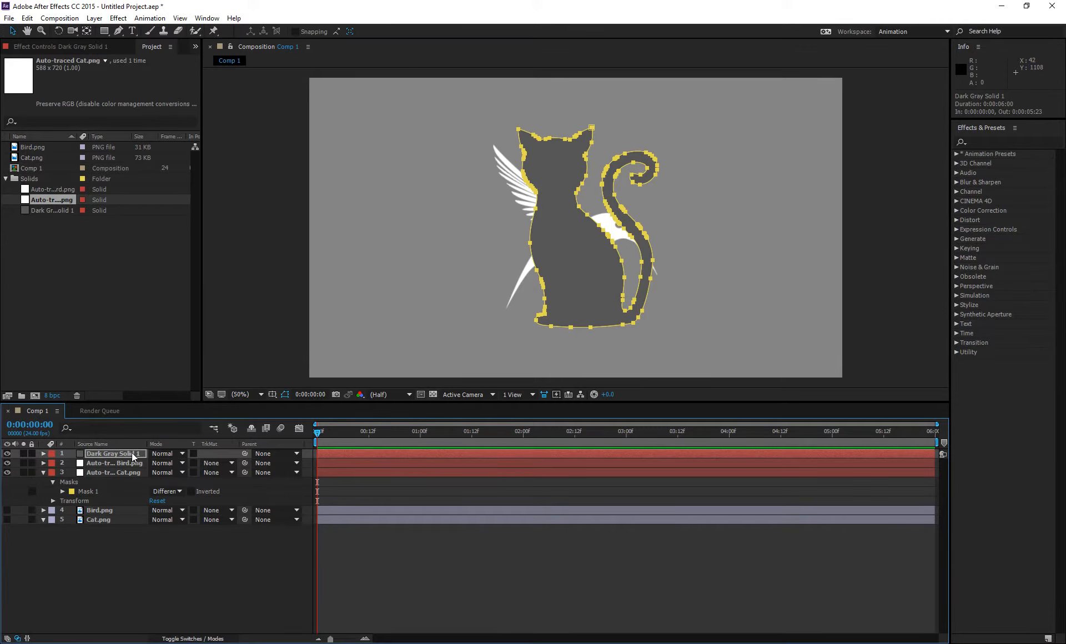
# Keyframe the dark gray solid's mask path at 0:00:00:12 and move the current time to 0:00:04:00.
pyautogui.click(43, 454)
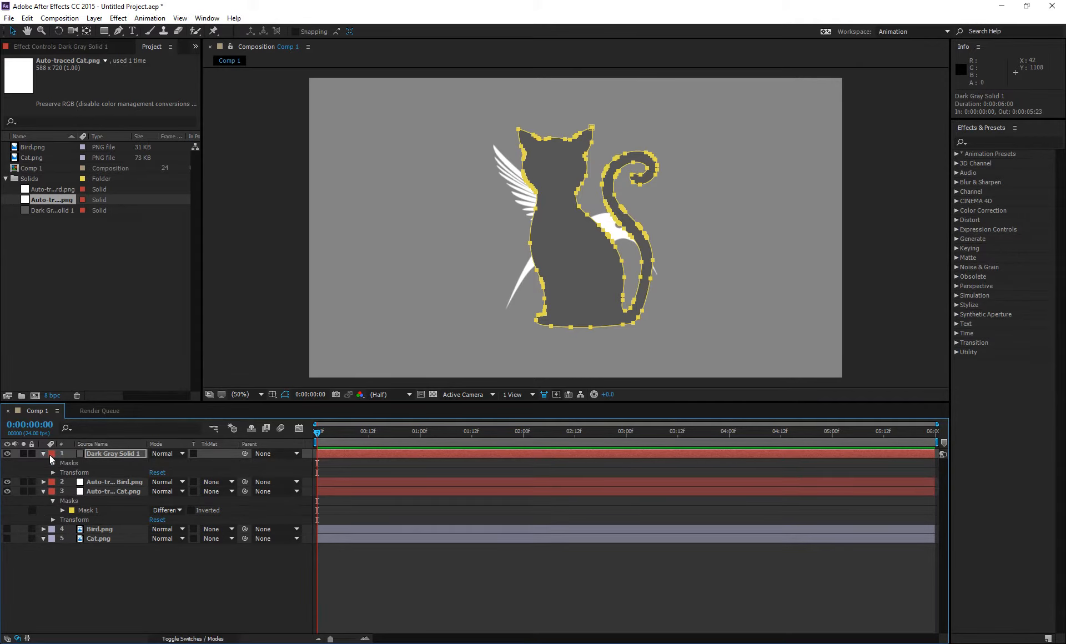
pyautogui.press('m')
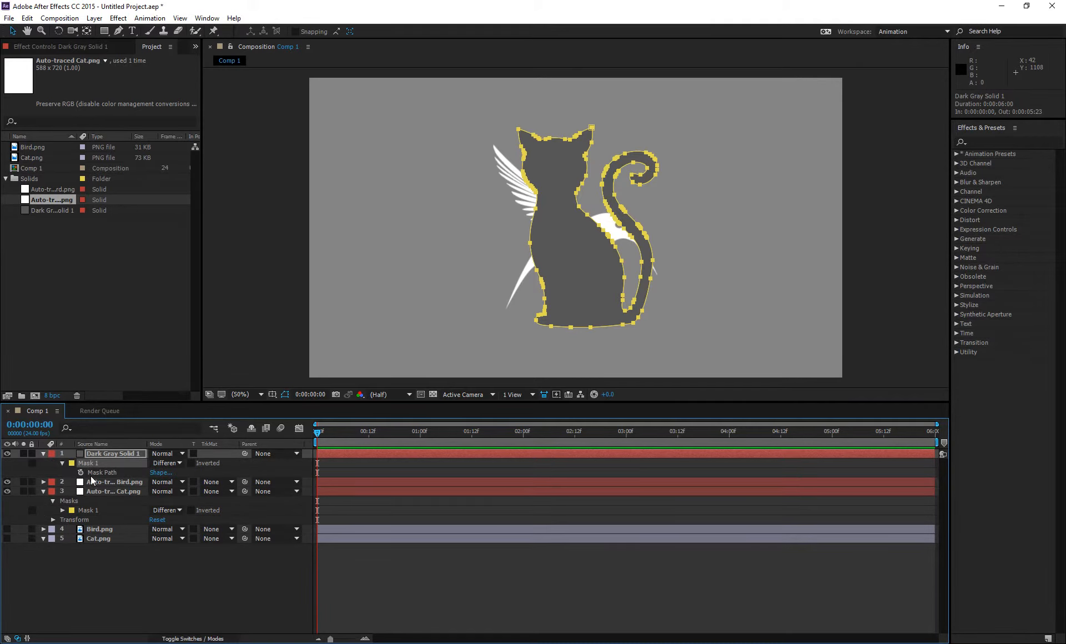
pyautogui.moveTo(385, 439); pyautogui.dragTo(364, 462)
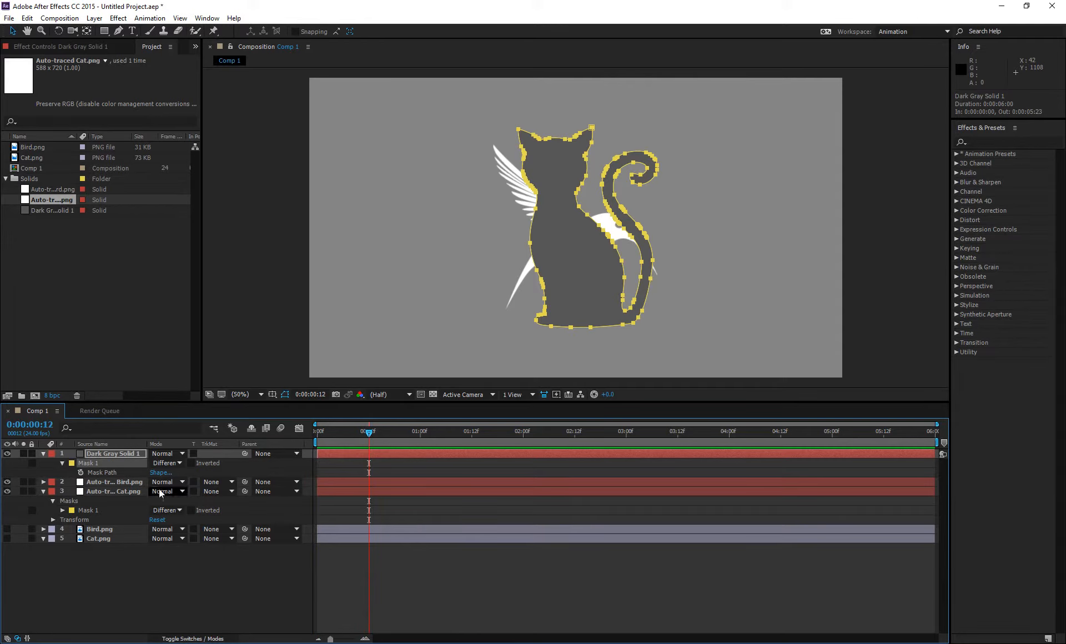
pyautogui.click(81, 473)
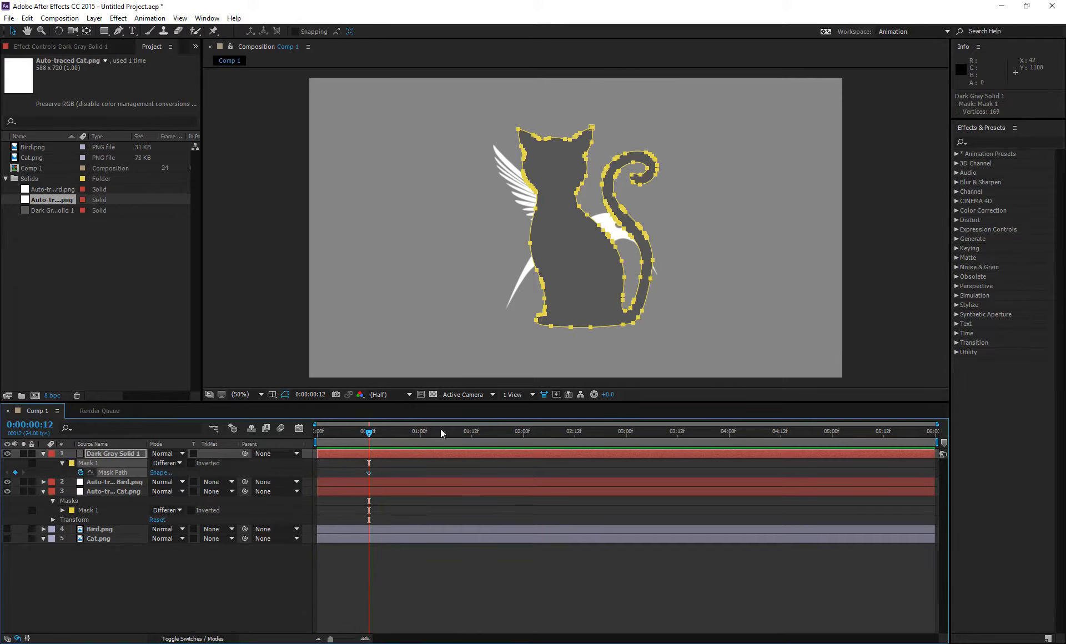
pyautogui.moveTo(427, 436); pyautogui.dragTo(519, 439)
pyautogui.moveTo(738, 443); pyautogui.dragTo(727, 443)
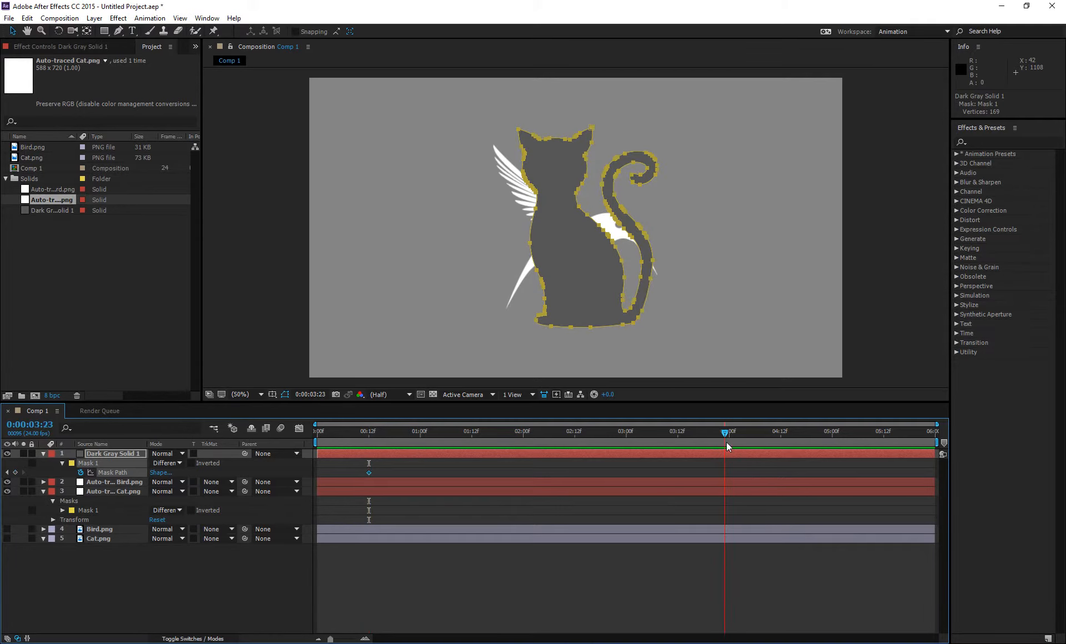
# Try stretching the cat mask's outline outward beside the tail, and undo the path edits.
pyautogui.click(684, 243)
pyautogui.moveTo(653, 260); pyautogui.dragTo(749, 260)
pyautogui.moveTo(647, 237); pyautogui.dragTo(720, 207)
pyautogui.moveTo(730, 433)
pyautogui.mouseDown()
pyautogui.moveTo(373, 445)
pyautogui.moveTo(747, 454)
pyautogui.moveTo(731, 443)
pyautogui.mouseUp()
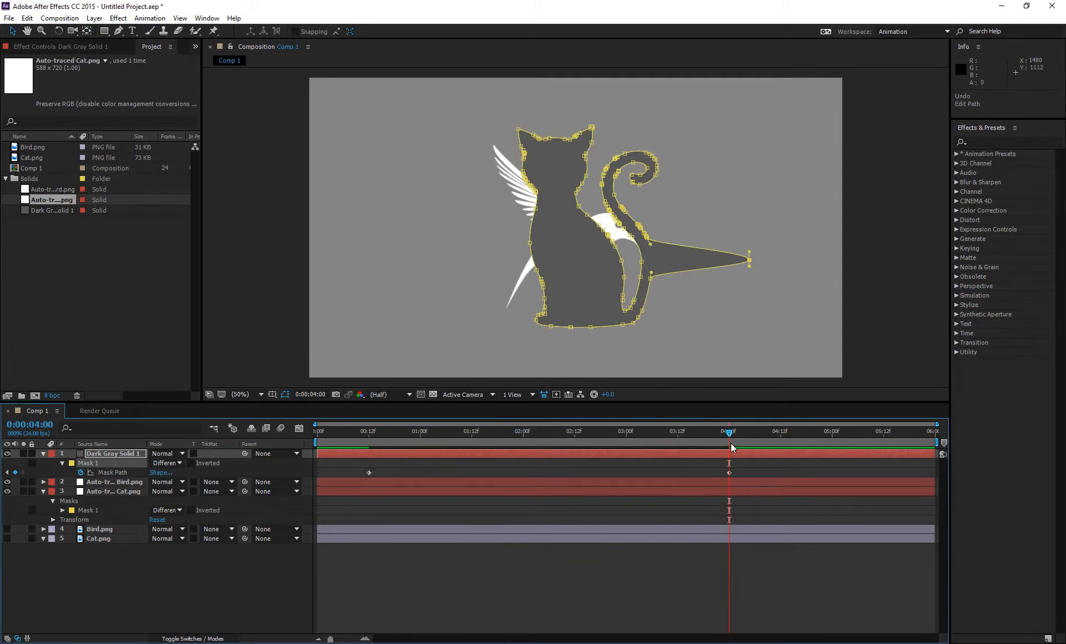
pyautogui.hotkey('ctrl', 'z')
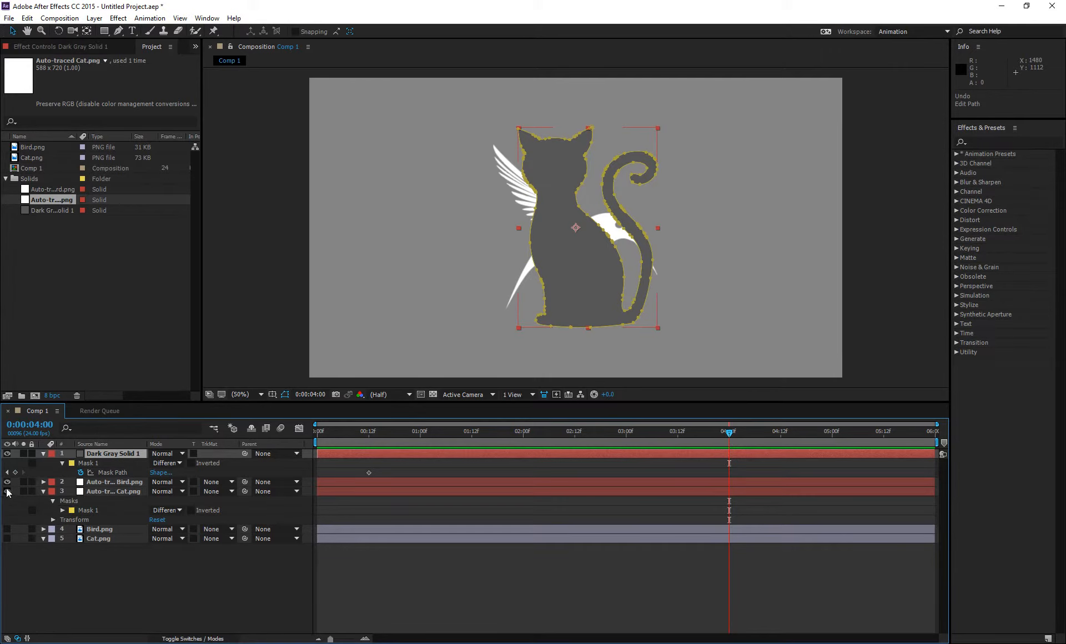
# Hide the auto-traced Cat.png layer and reveal the auto-traced Bird.png layer's masks, checking Mask 2 around the eye.
pyautogui.click(8, 491)
pyautogui.click(105, 483)
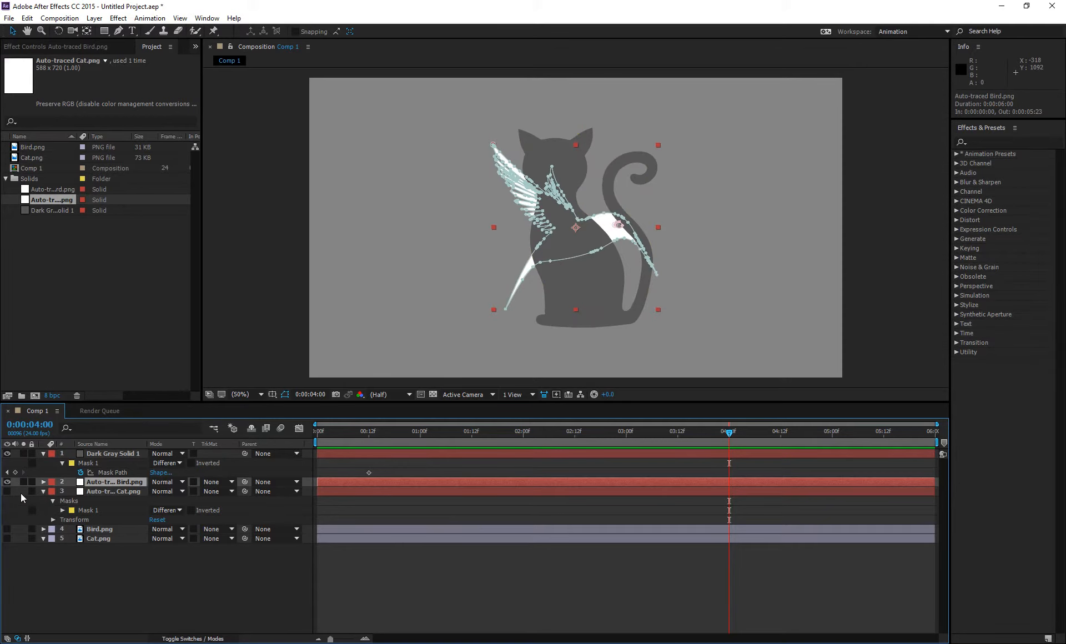
pyautogui.press('m')
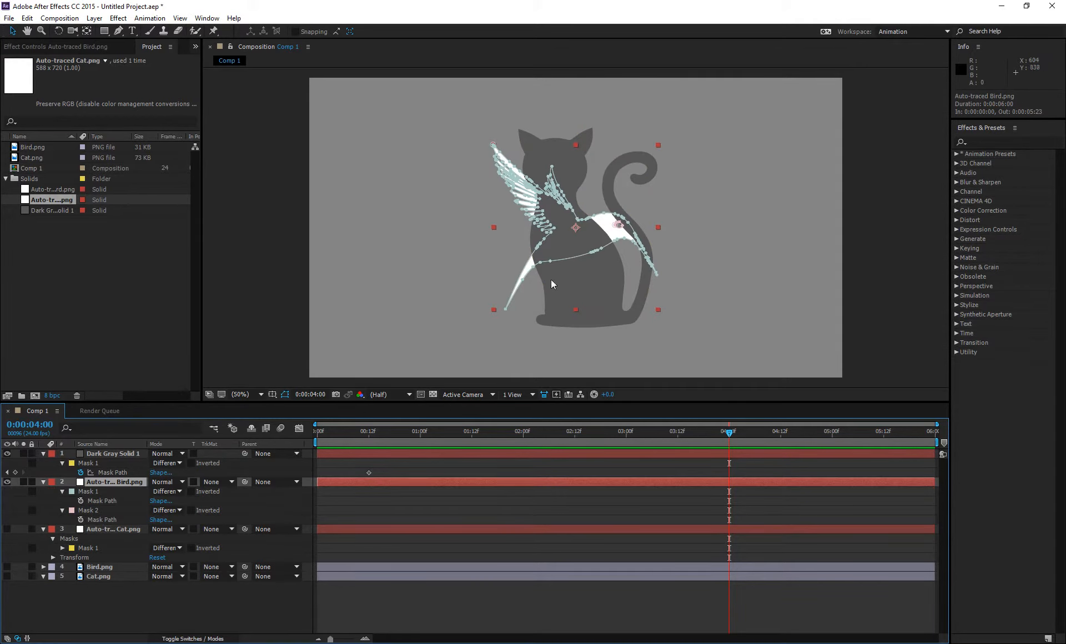
pyautogui.click(90, 510)
pyautogui.scroll(4, 656, 227)
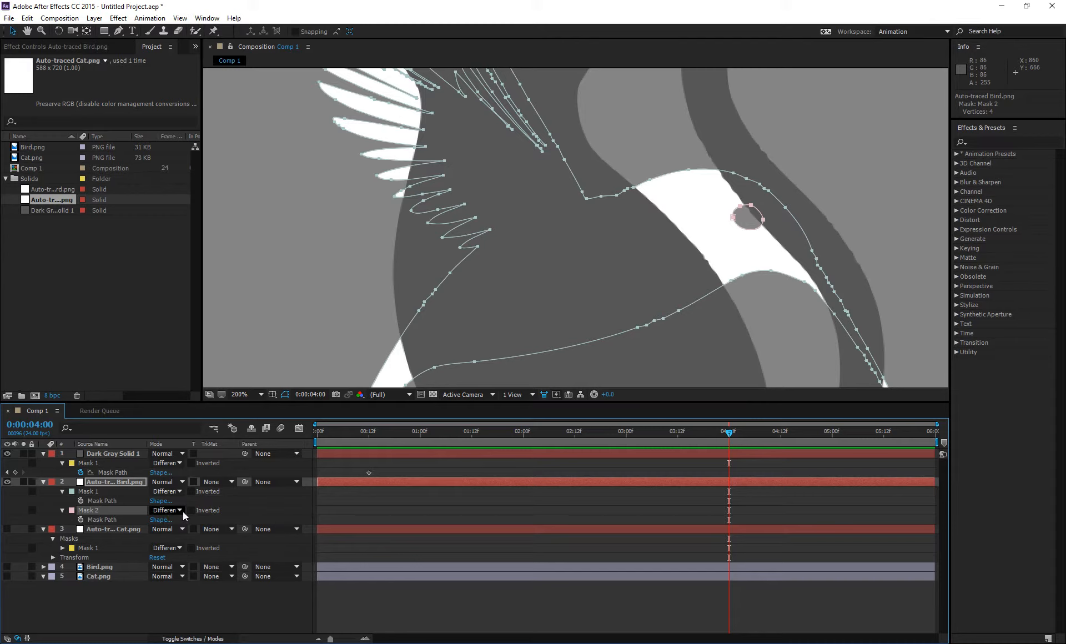
# Copy the auto-traced Bird.png layer's Mask 1 path onto the dark gray solid's mask path and move the new keyframe to 0:00:04:11.
pyautogui.click(91, 494)
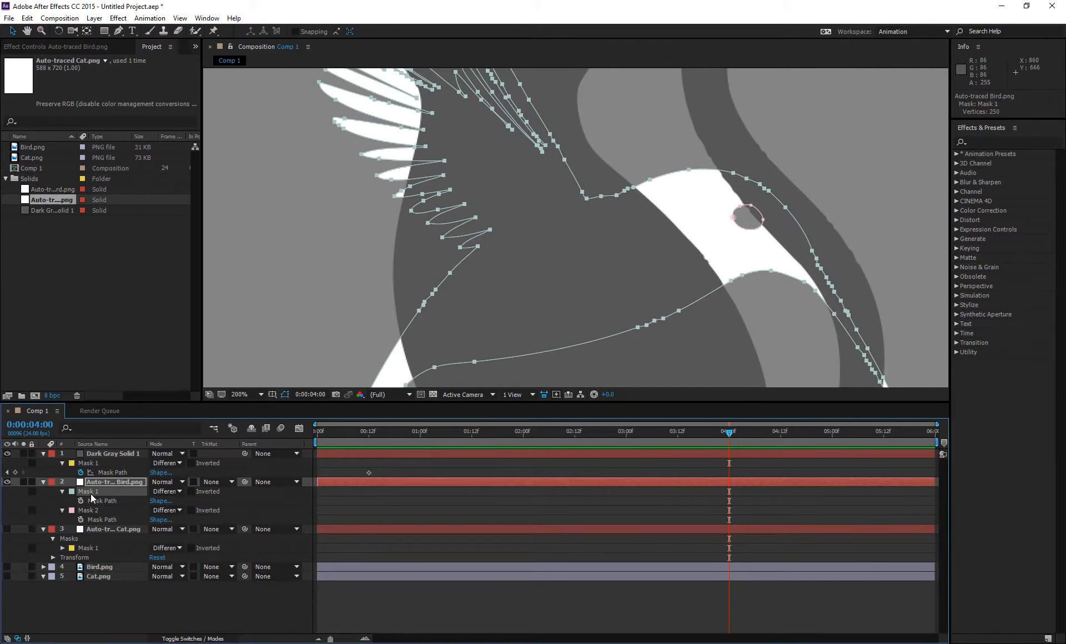
pyautogui.click(101, 502)
pyautogui.click(114, 473)
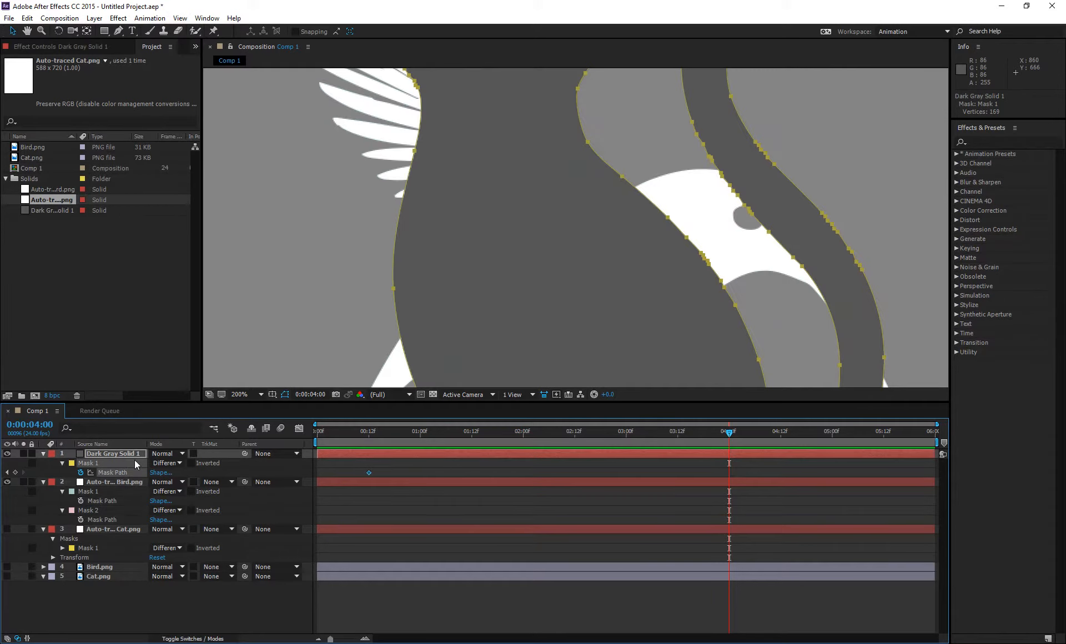
pyautogui.hotkey('ctrl', 'v')
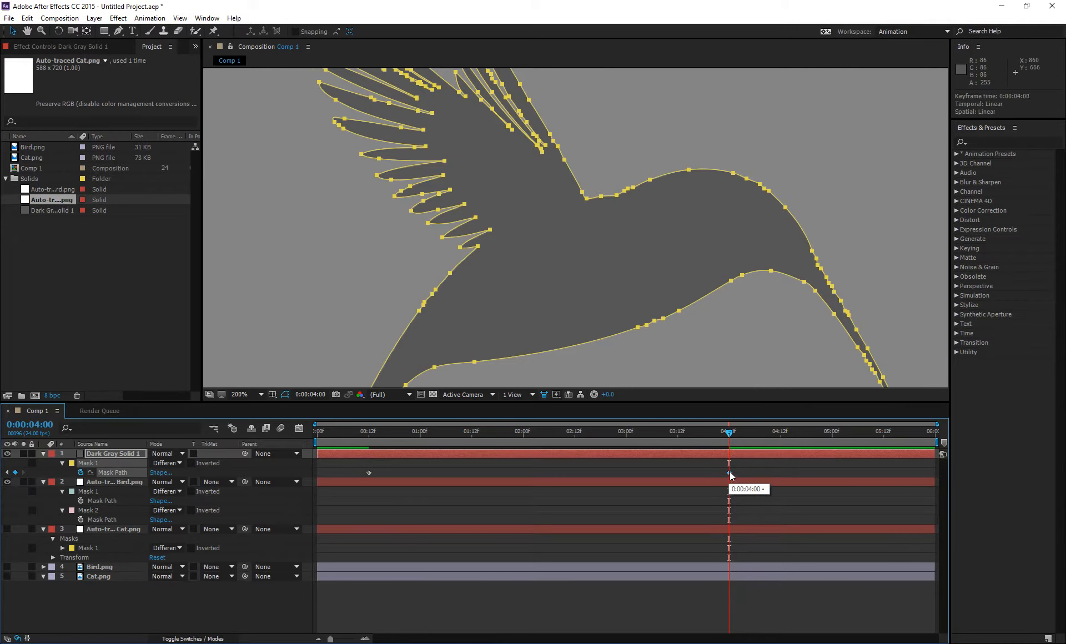
pyautogui.moveTo(730, 473); pyautogui.dragTo(776, 472)
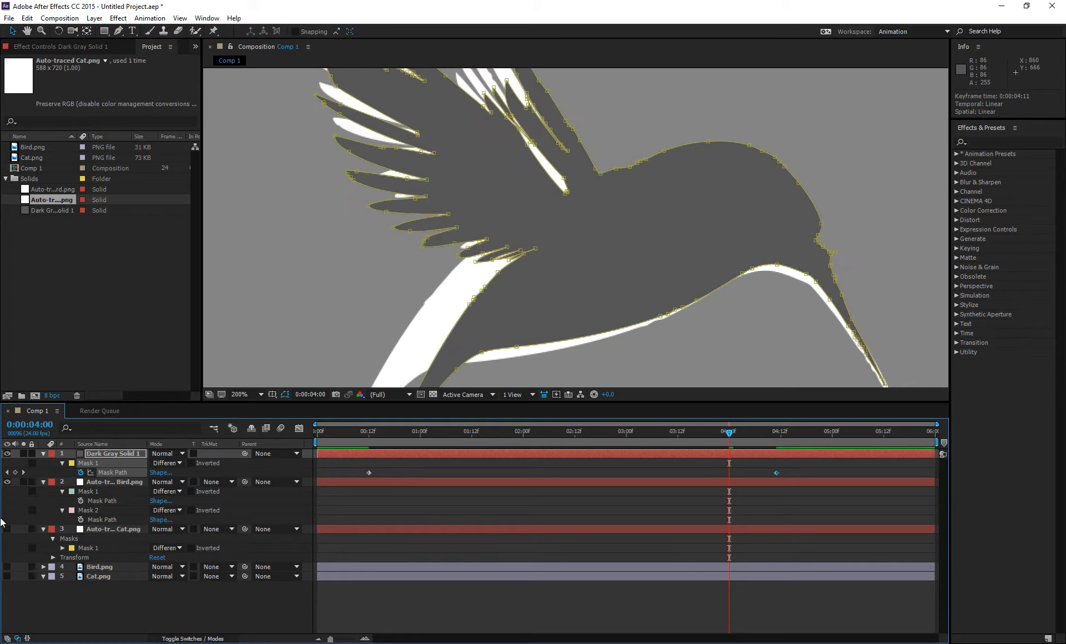
# Hide the auto-traced Bird.png layer and play the cat-to-bird morph from the start with the whole frame in view.
pyautogui.click(10, 485)
pyautogui.press(',')
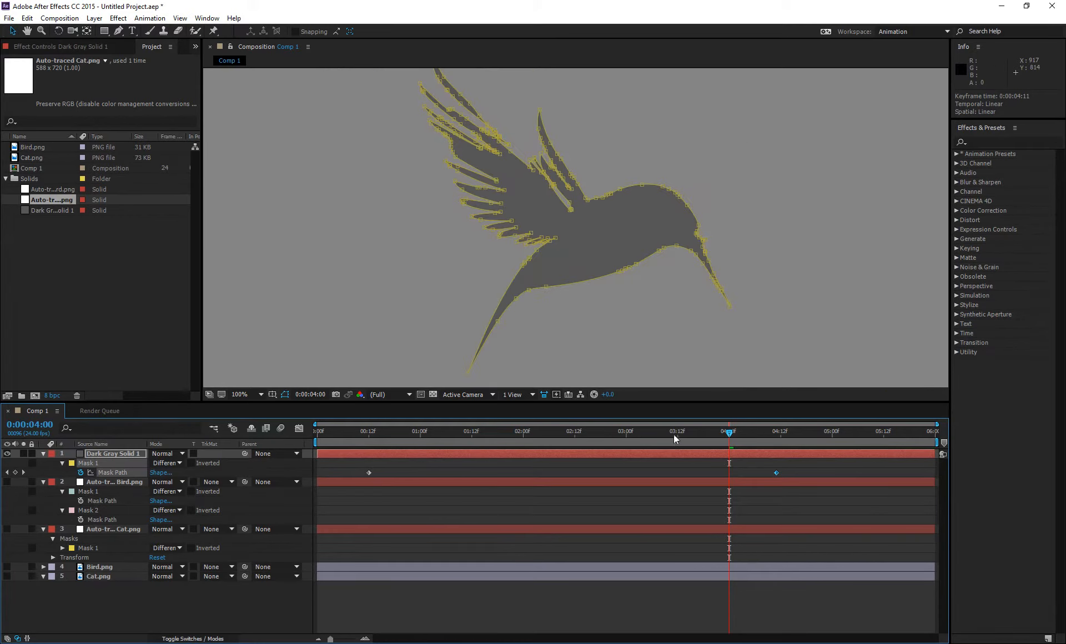
pyautogui.moveTo(674, 434); pyautogui.dragTo(785, 436)
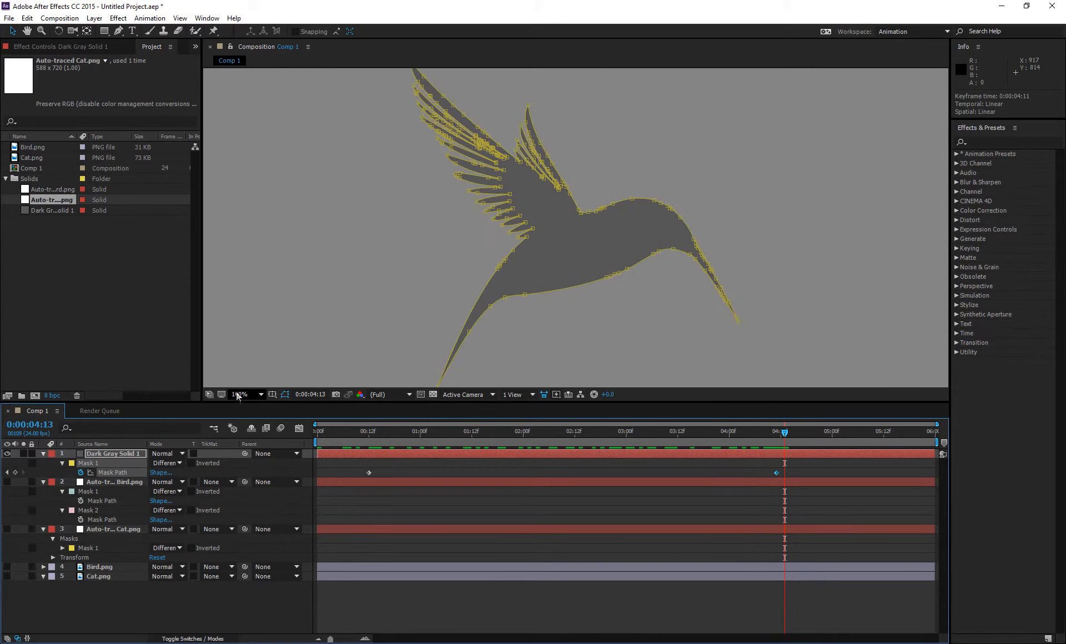
pyautogui.click(261, 394)
pyautogui.click(250, 510)
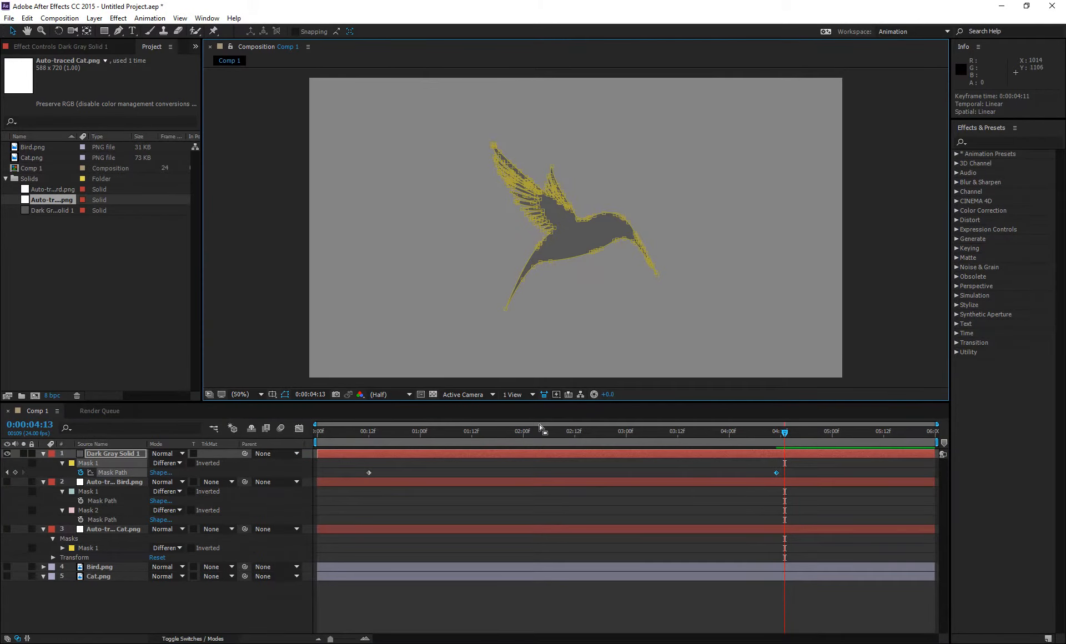
pyautogui.moveTo(542, 434); pyautogui.dragTo(229, 436)
pyautogui.press('space')
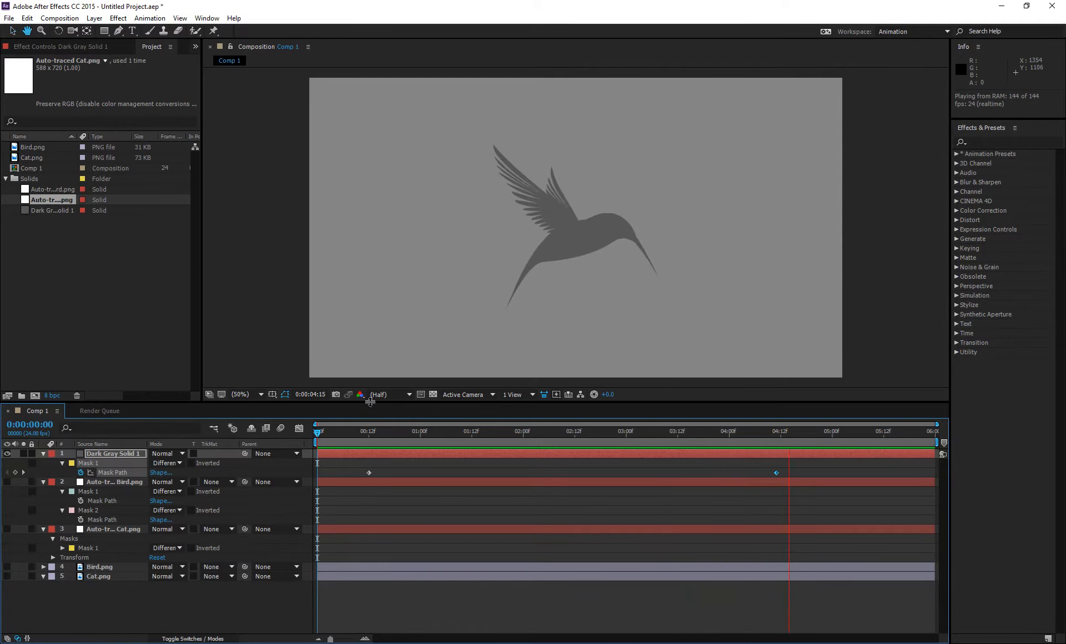
pyautogui.press('space')
pyautogui.moveTo(365, 431); pyautogui.dragTo(909, 468)
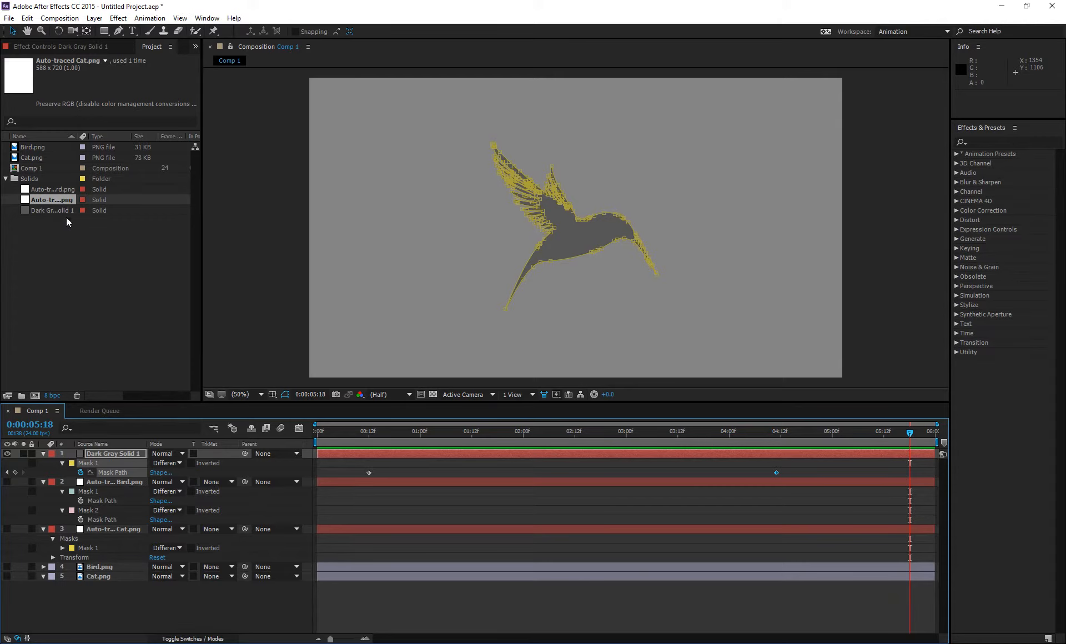
# Import the Stabilize & Tracking video clip and open it for footage viewing.
pyautogui.click(79, 277)
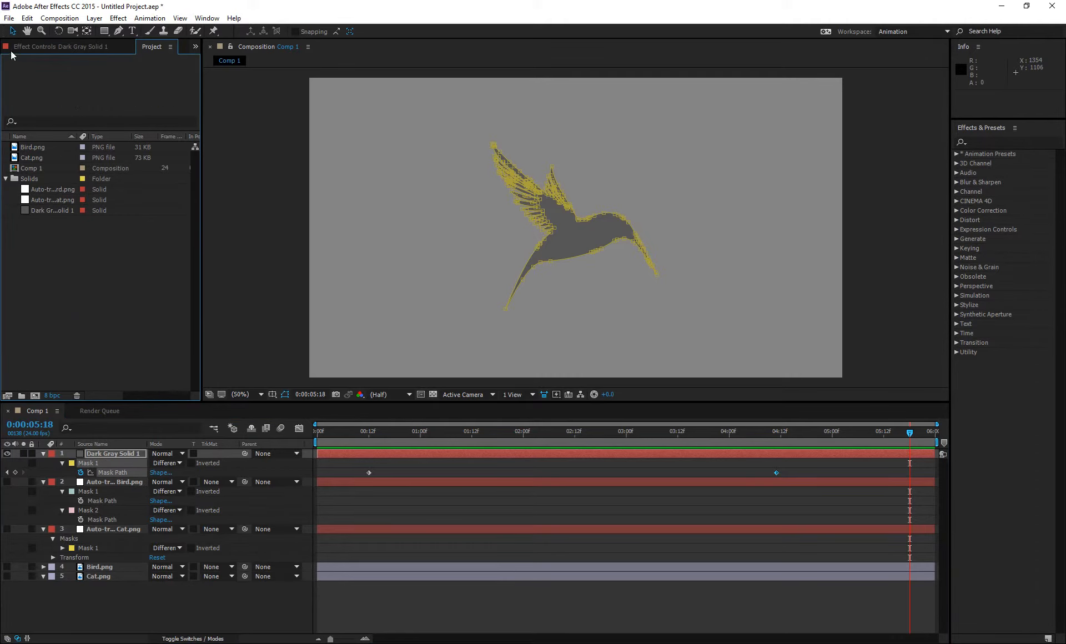
pyautogui.doubleClick(69, 275)
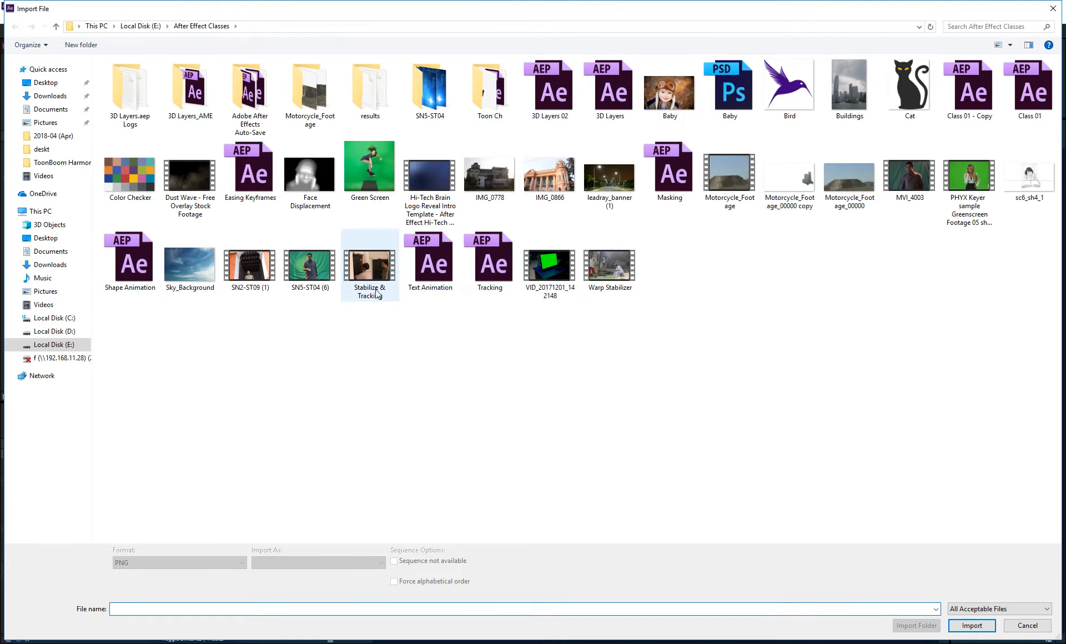
pyautogui.doubleClick(369, 267)
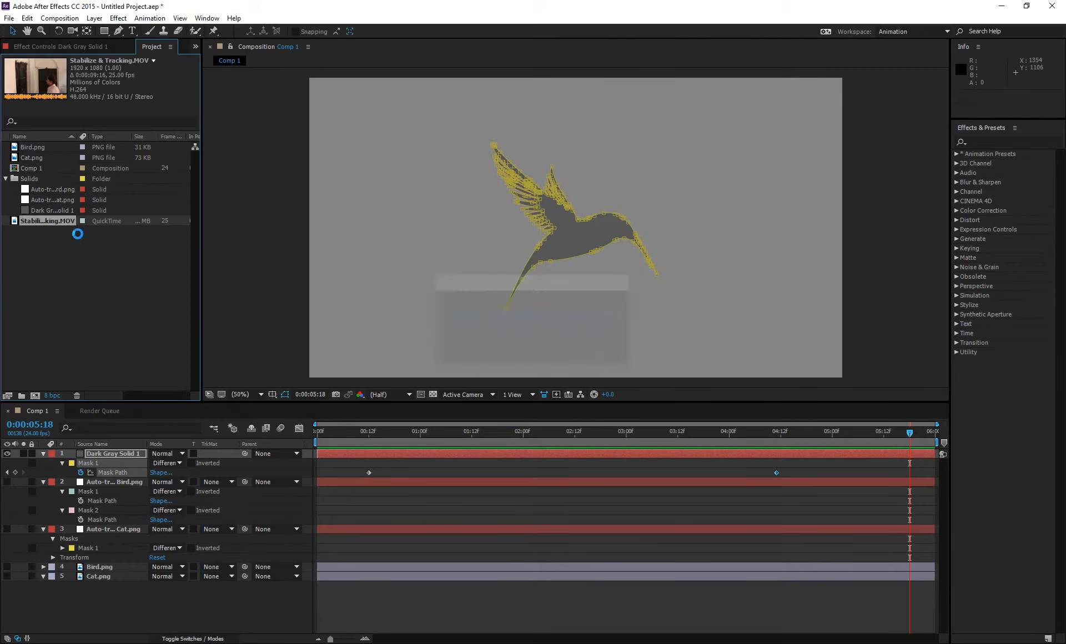
pyautogui.moveTo(54, 221)
pyautogui.mouseDown()
pyautogui.moveTo(44, 281)
pyautogui.moveTo(46, 219)
pyautogui.mouseUp()
pyautogui.doubleClick(46, 220)
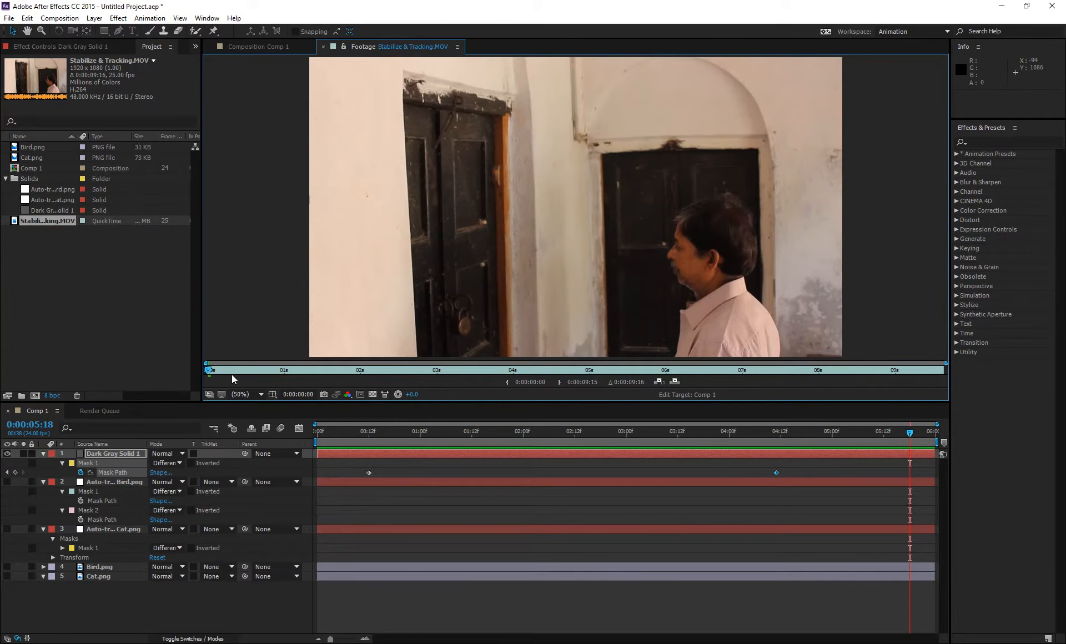
# Set the Stabilize & Tracking.MOV footage's In point to 0:00:01:15 and create a composition from the trimmed clip.
pyautogui.moveTo(214, 371); pyautogui.dragTo(332, 373)
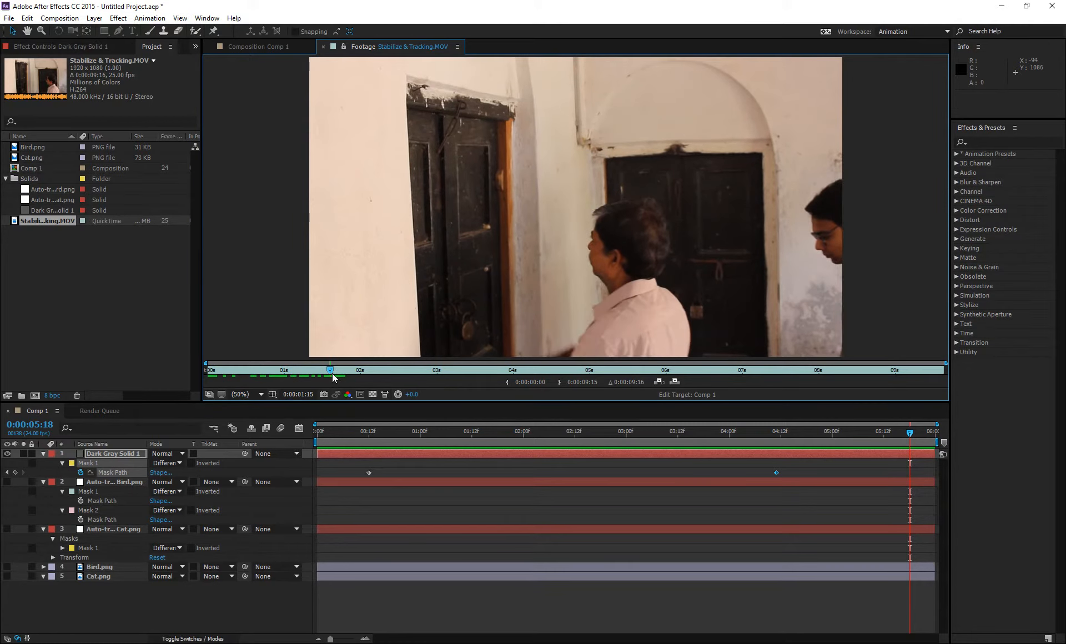
pyautogui.click(506, 383)
pyautogui.moveTo(352, 370); pyautogui.dragTo(962, 352)
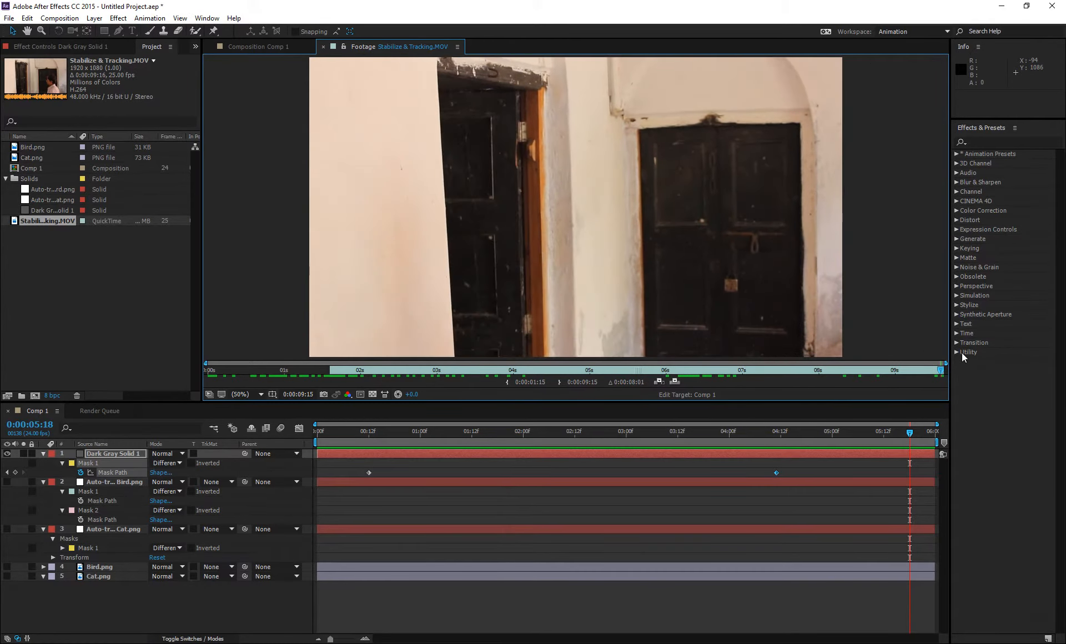
pyautogui.click(57, 216)
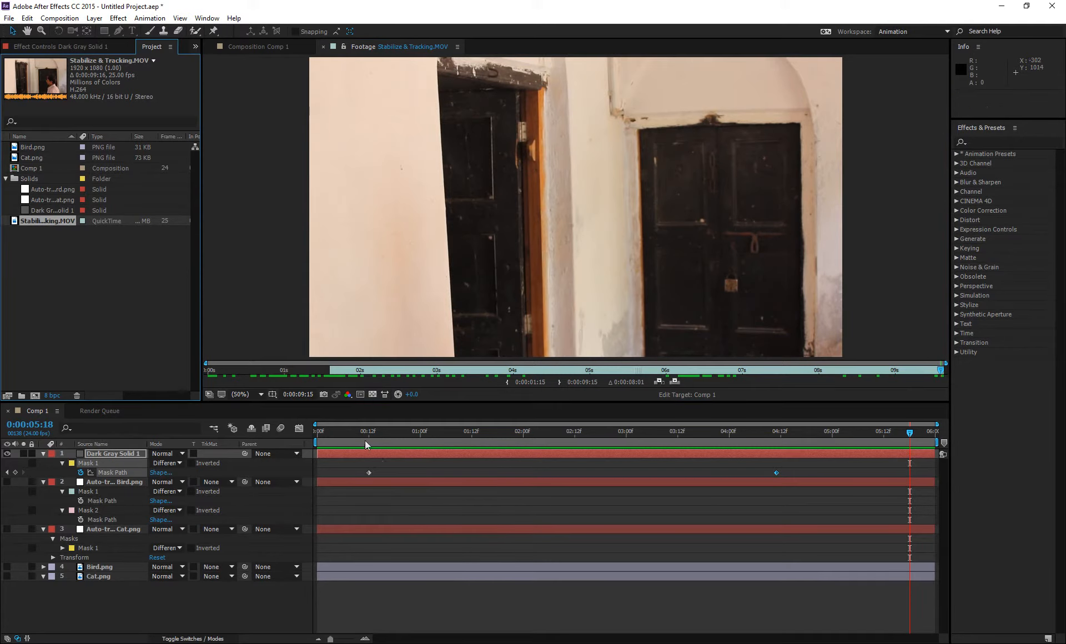
pyautogui.moveTo(50, 220); pyautogui.dragTo(35, 397)
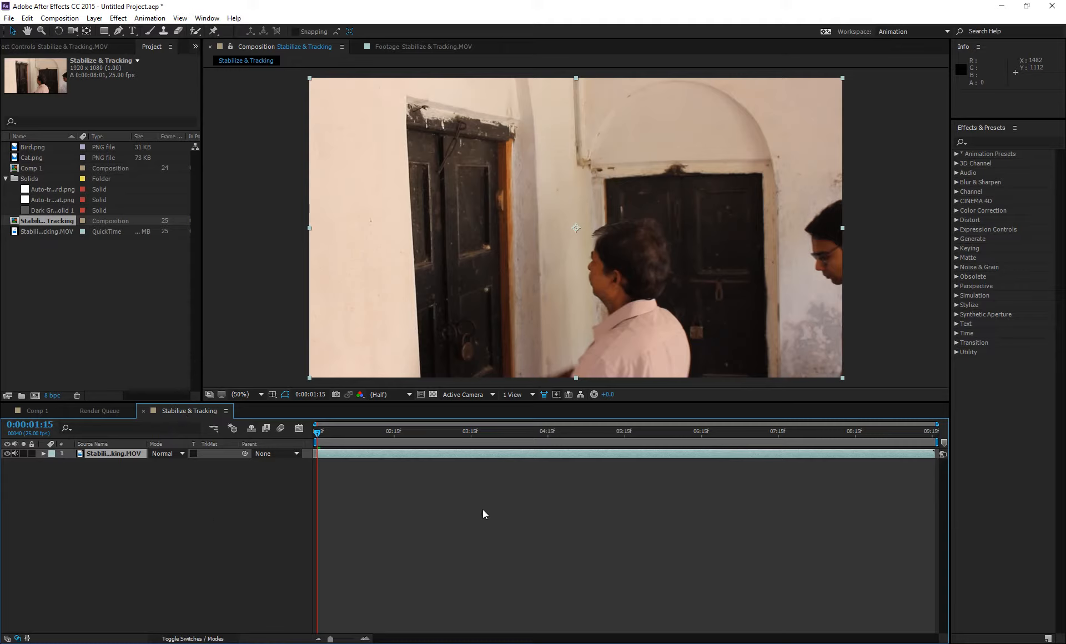
# Play the Stabilize & Tracking composition to check the camera shake, and return to its first frame.
pyautogui.press('space')
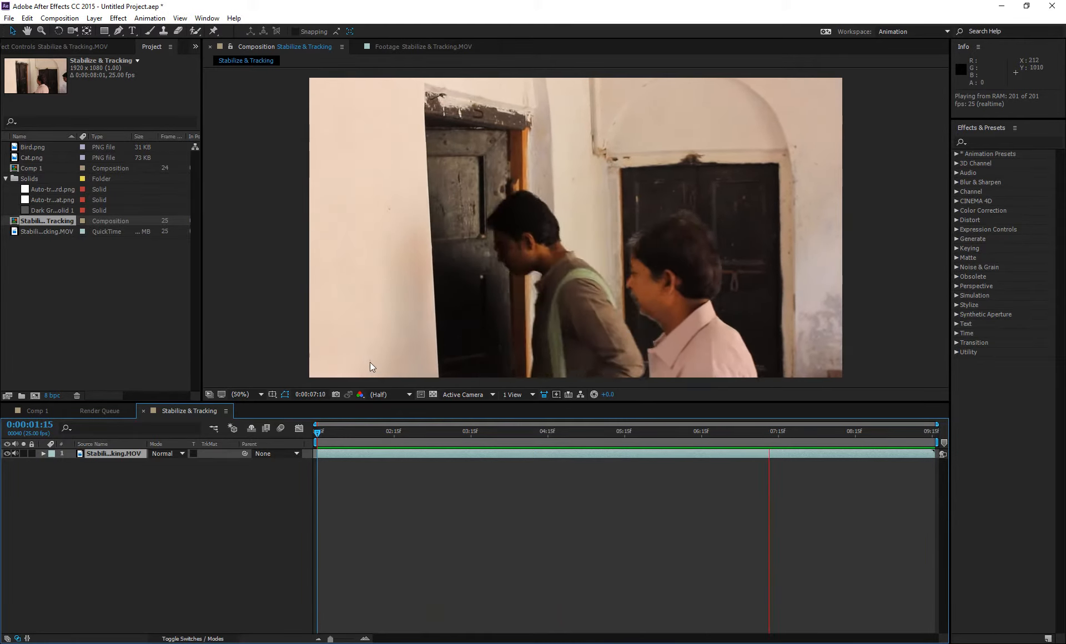
pyautogui.click(391, 236)
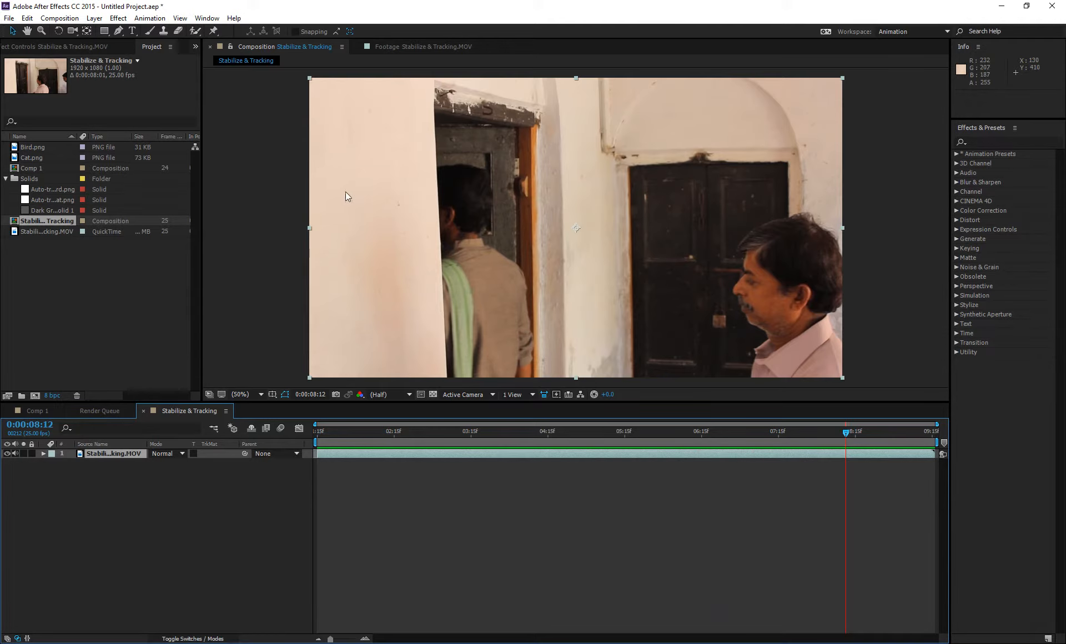
pyautogui.moveTo(431, 445); pyautogui.dragTo(283, 458)
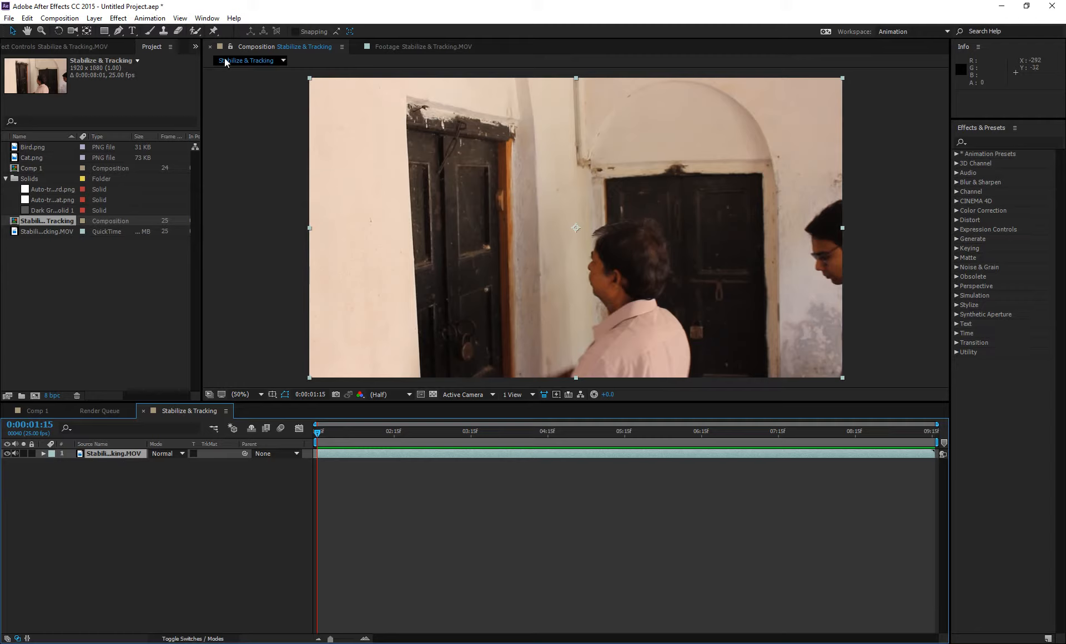
# Show the Tracker and dock it beneath Effects & Presets, making its area slightly shorter.
pyautogui.click(202, 19)
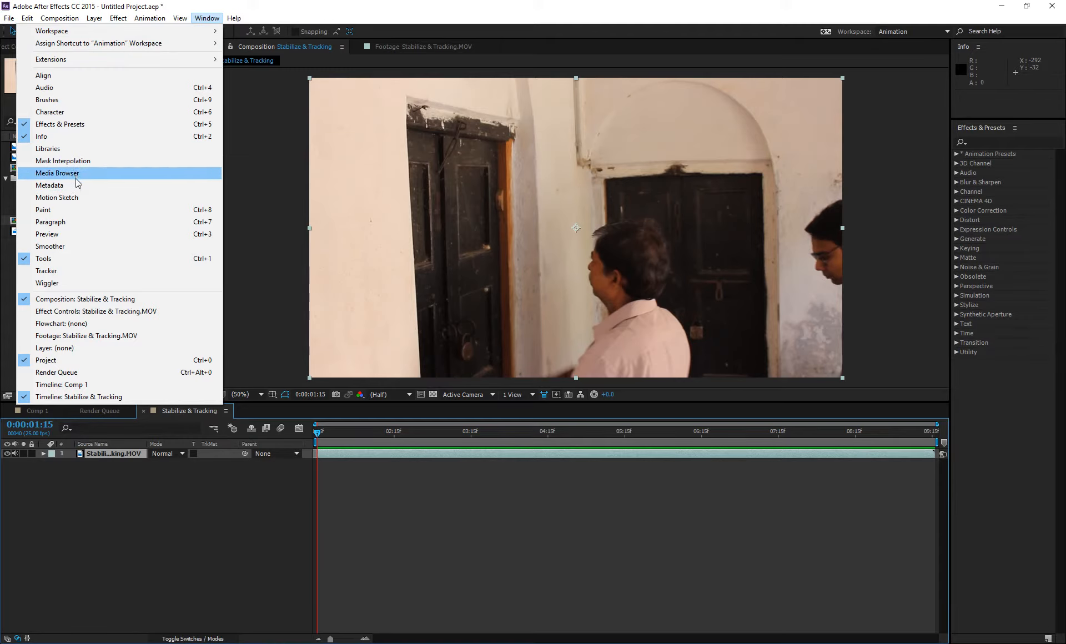
pyautogui.click(79, 271)
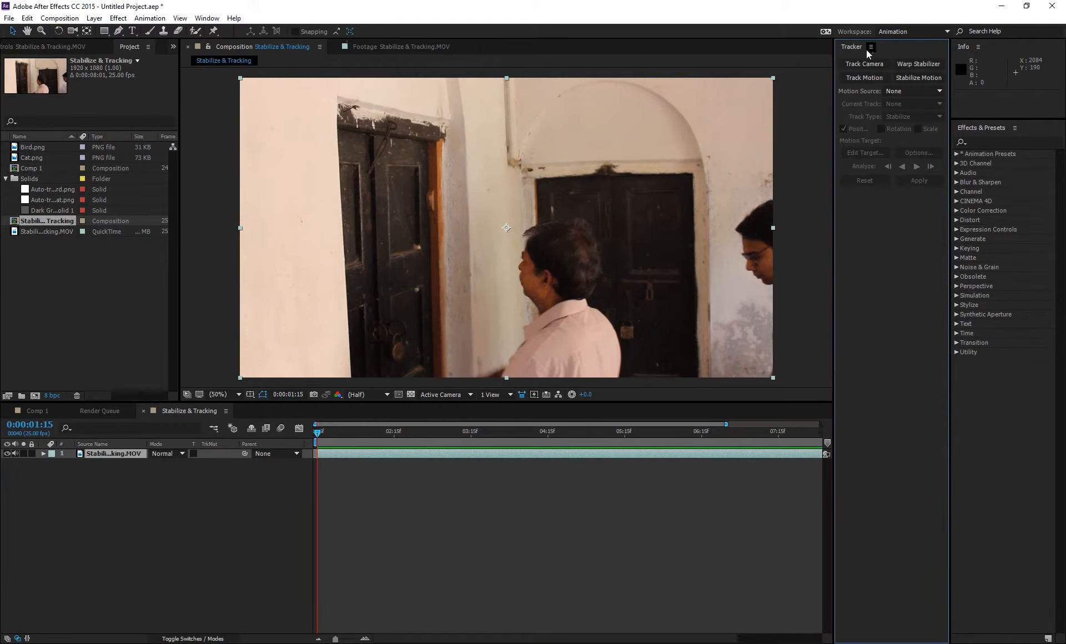
pyautogui.moveTo(867, 49); pyautogui.dragTo(1022, 600)
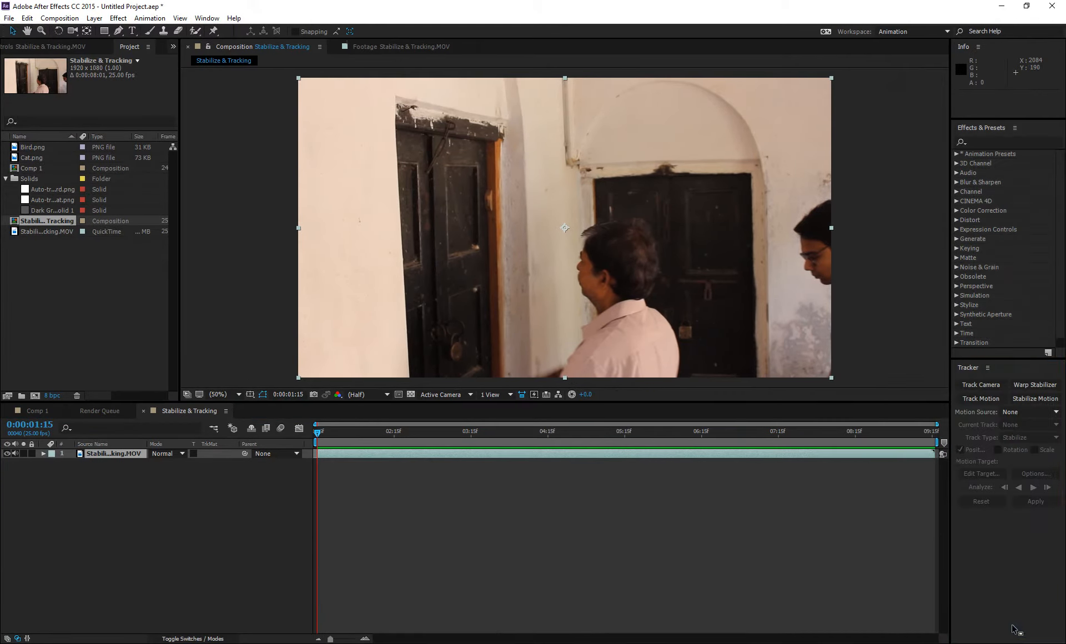
pyautogui.moveTo(988, 360); pyautogui.dragTo(998, 401)
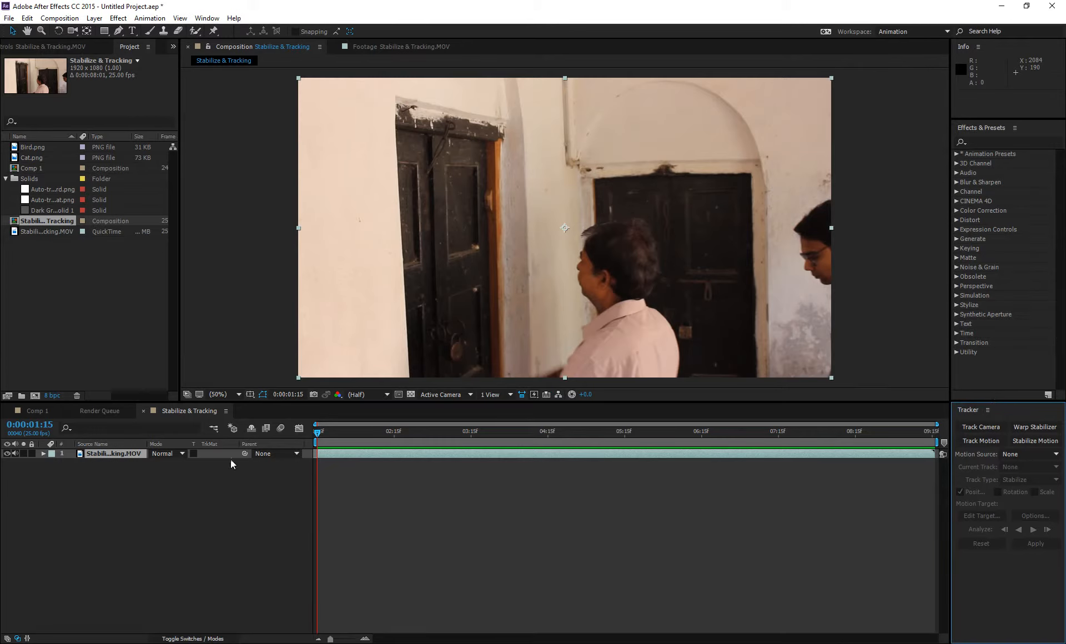
# Start Stabilize Motion on the Stabilize & Tracking.MOV layer and enable Rotation tracking alongside Position.
pyautogui.click(132, 454)
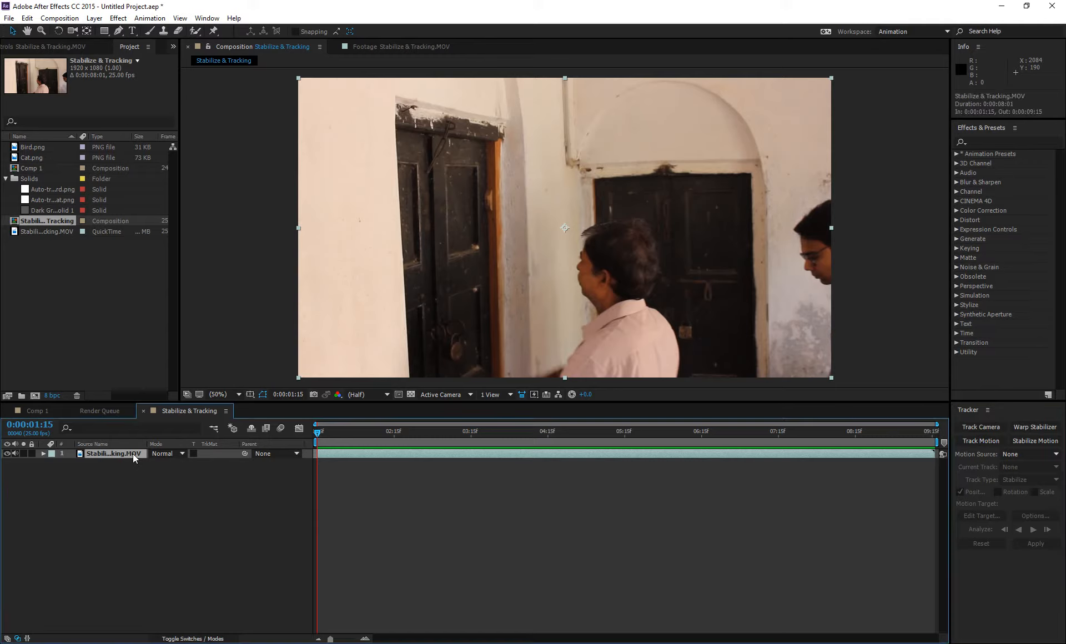
pyautogui.click(1031, 443)
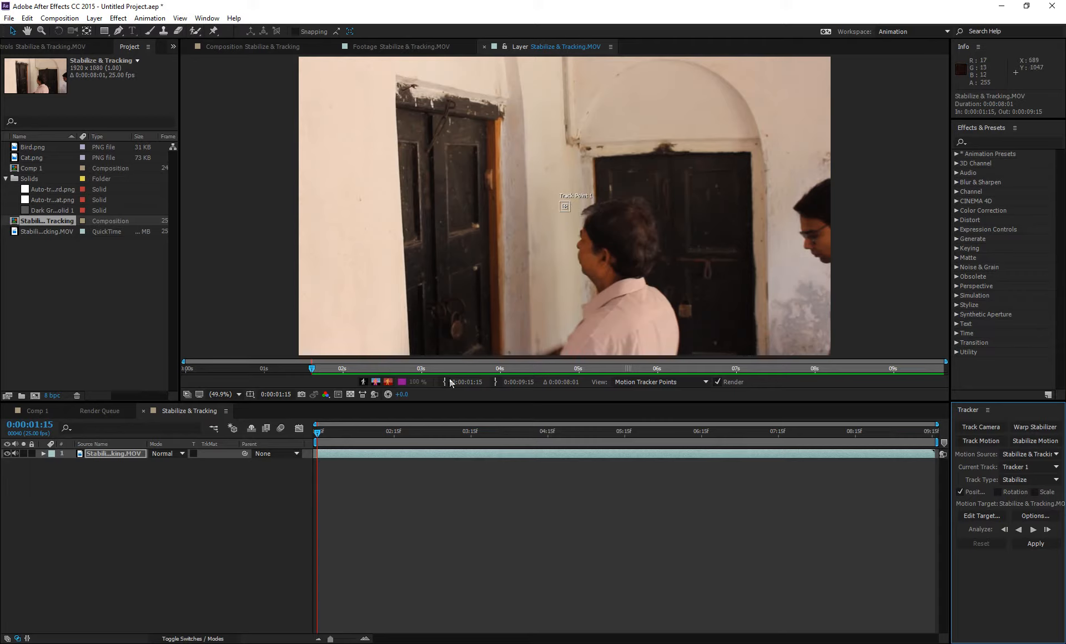
pyautogui.moveTo(327, 434); pyautogui.dragTo(898, 467)
pyautogui.moveTo(834, 480); pyautogui.dragTo(304, 488)
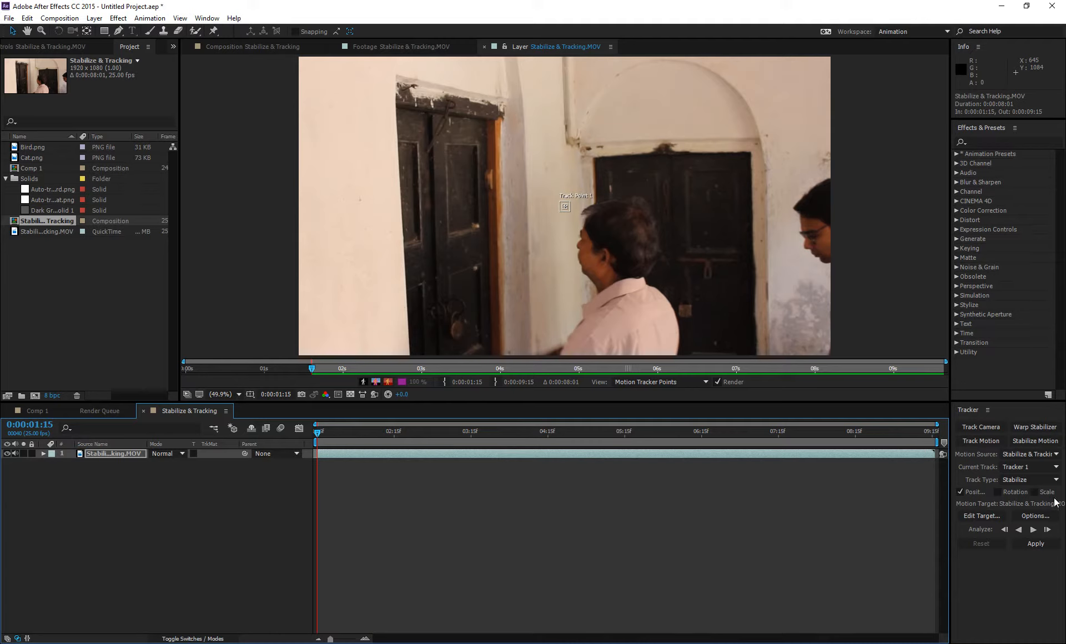
pyautogui.click(997, 492)
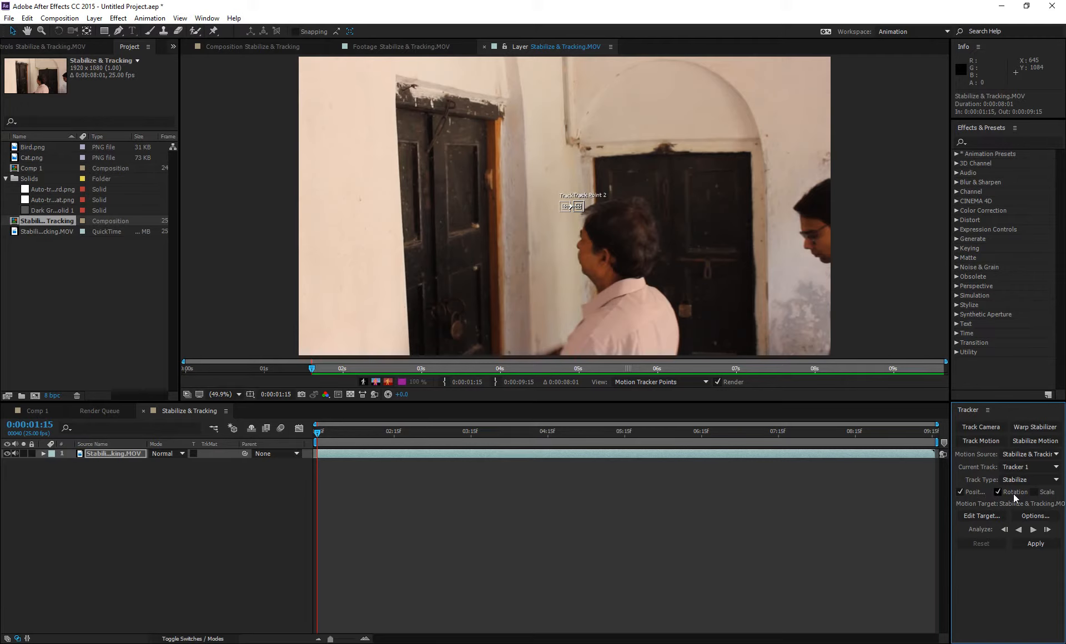
# Change the preview resolution of the Stabilize & Tracking composition and return to the layer view showing the track points.
pyautogui.scroll(1, 621, 232)
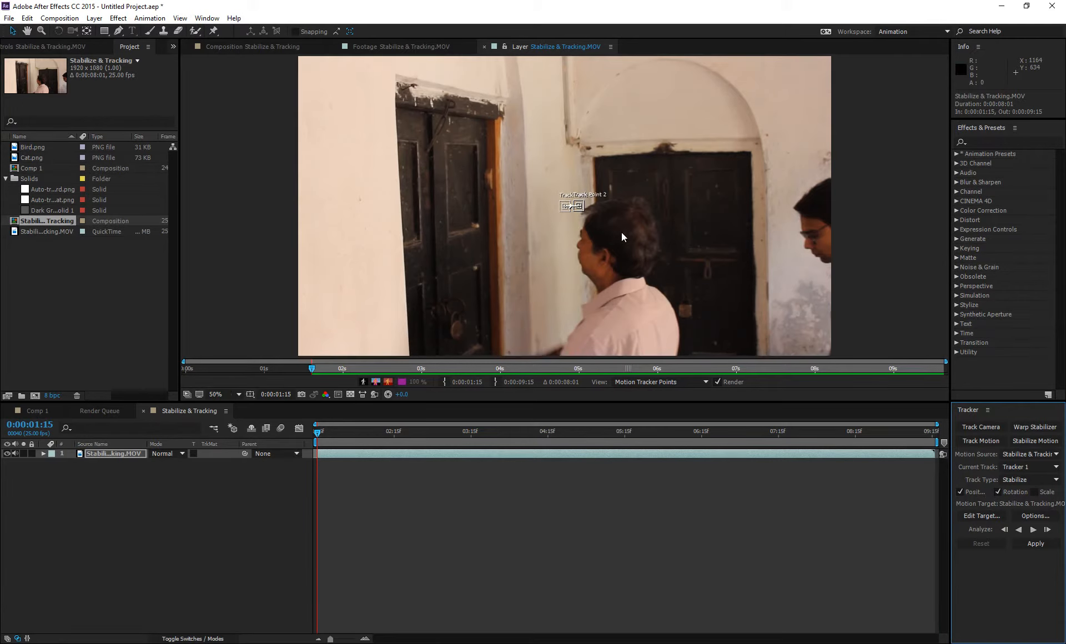
pyautogui.scroll(1, 622, 232)
pyautogui.moveTo(688, 240); pyautogui.dragTo(484, 290)
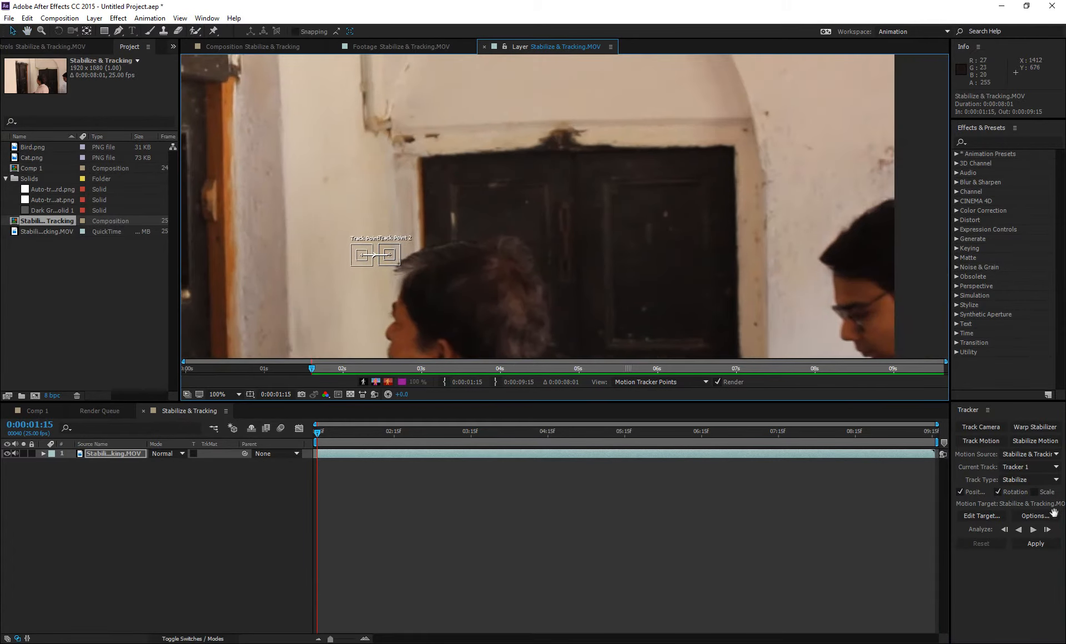
pyautogui.scroll(-1, 559, 275)
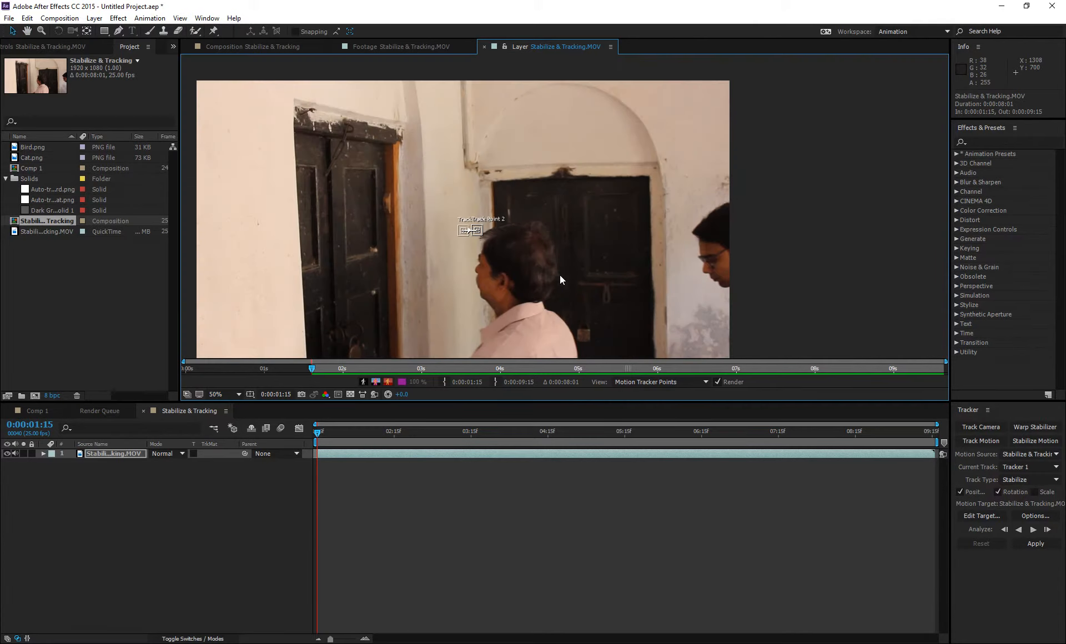
pyautogui.click(263, 44)
pyautogui.click(366, 395)
pyautogui.click(369, 423)
pyautogui.click(510, 50)
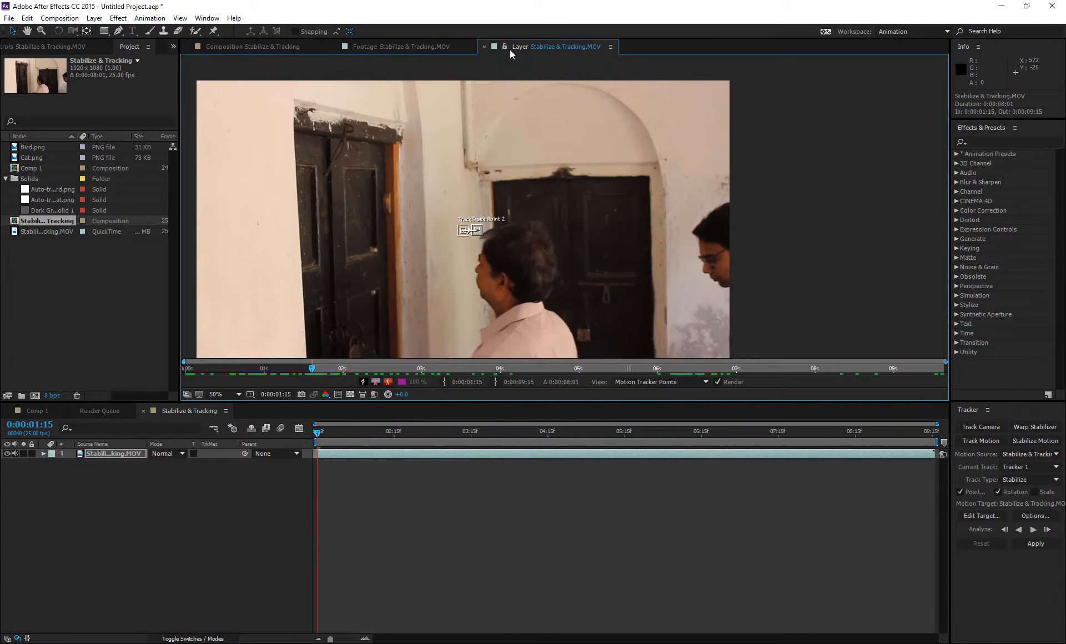
# Place Track Point 1 on the upper-right corner of the dark doorway behind the man.
pyautogui.scroll(1, 508, 216)
pyautogui.moveTo(394, 244); pyautogui.dragTo(448, 281)
pyautogui.press('v')
pyautogui.scroll(-1, 524, 254)
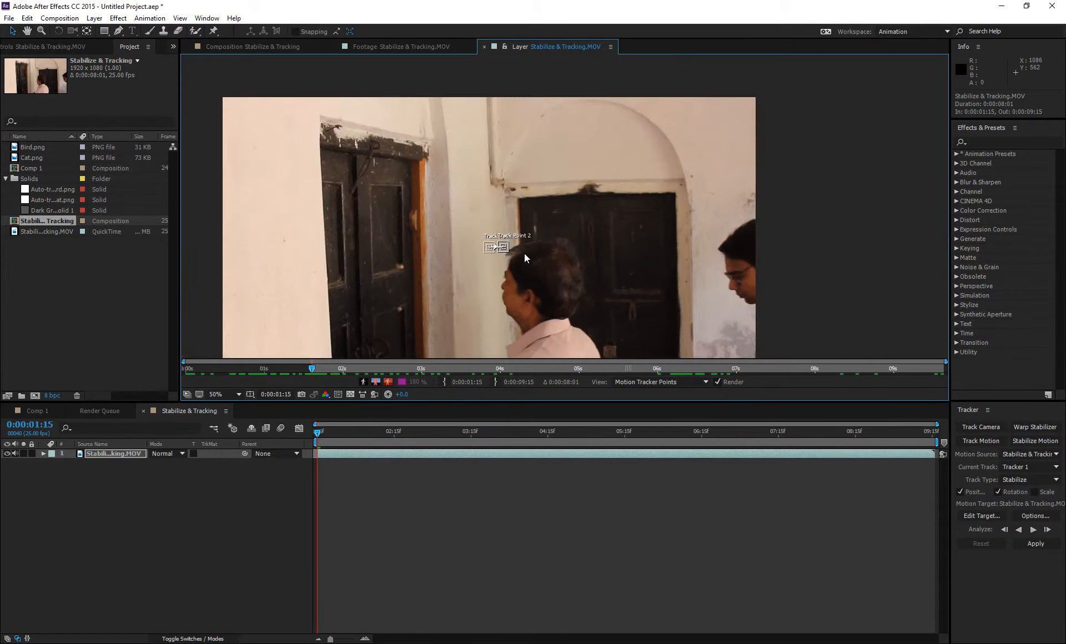
pyautogui.scroll(1, 525, 255)
pyautogui.moveTo(475, 229); pyautogui.dragTo(547, 264)
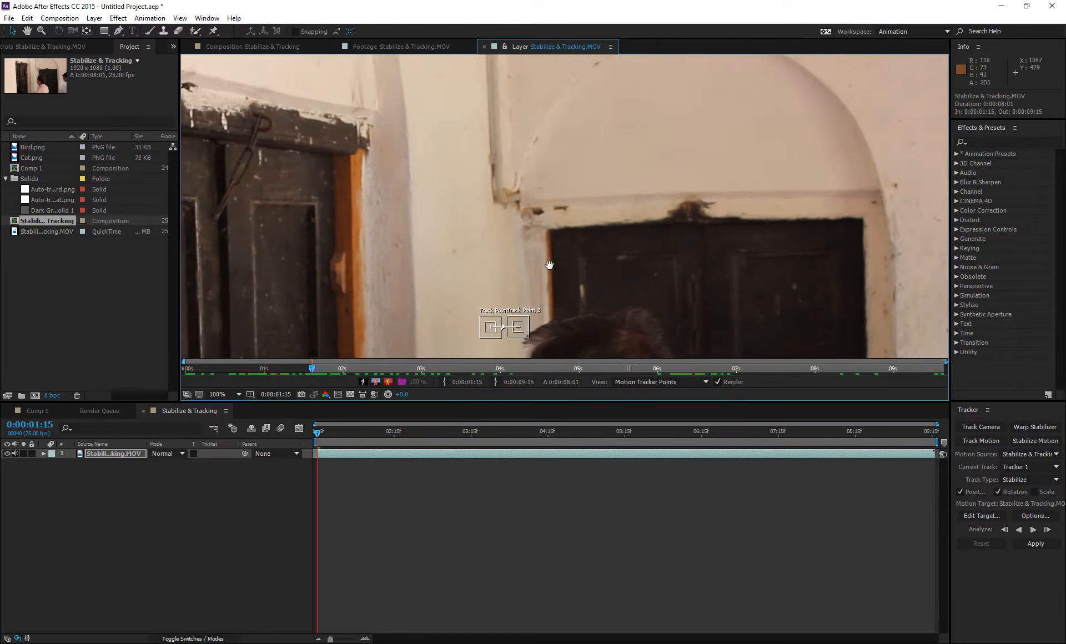
pyautogui.scroll(-1, 550, 265)
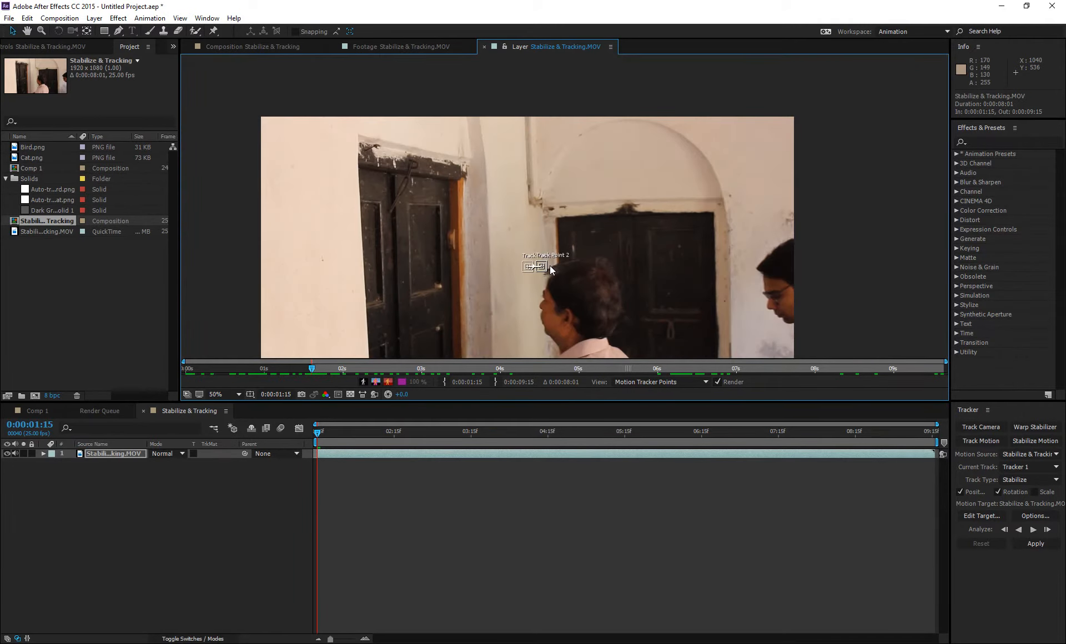
pyautogui.scroll(1, 550, 265)
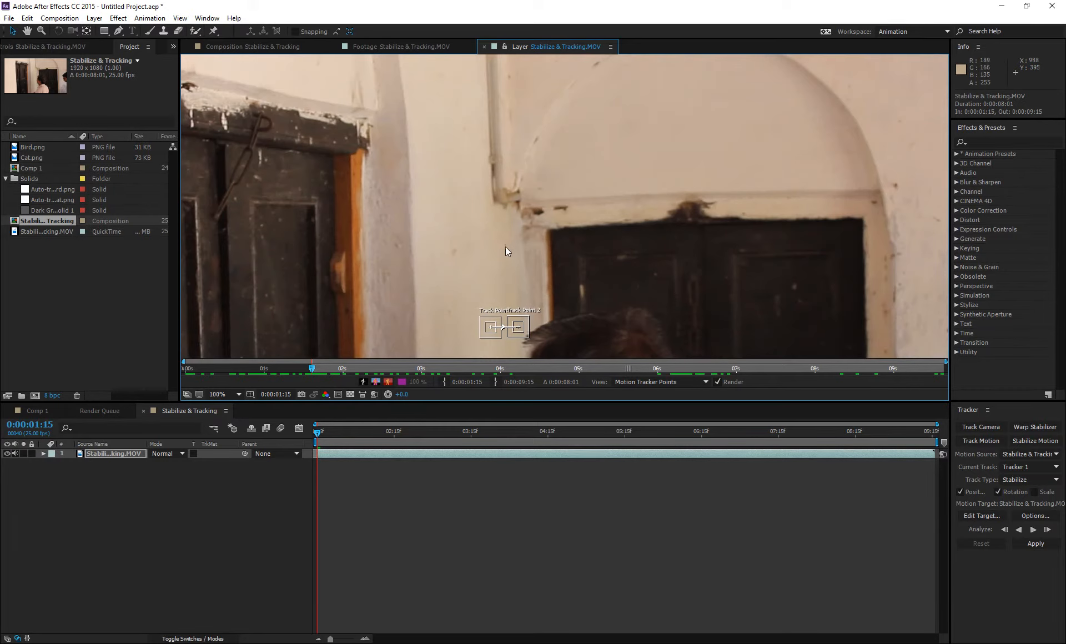
pyautogui.moveTo(564, 254); pyautogui.dragTo(521, 261)
pyautogui.press('v')
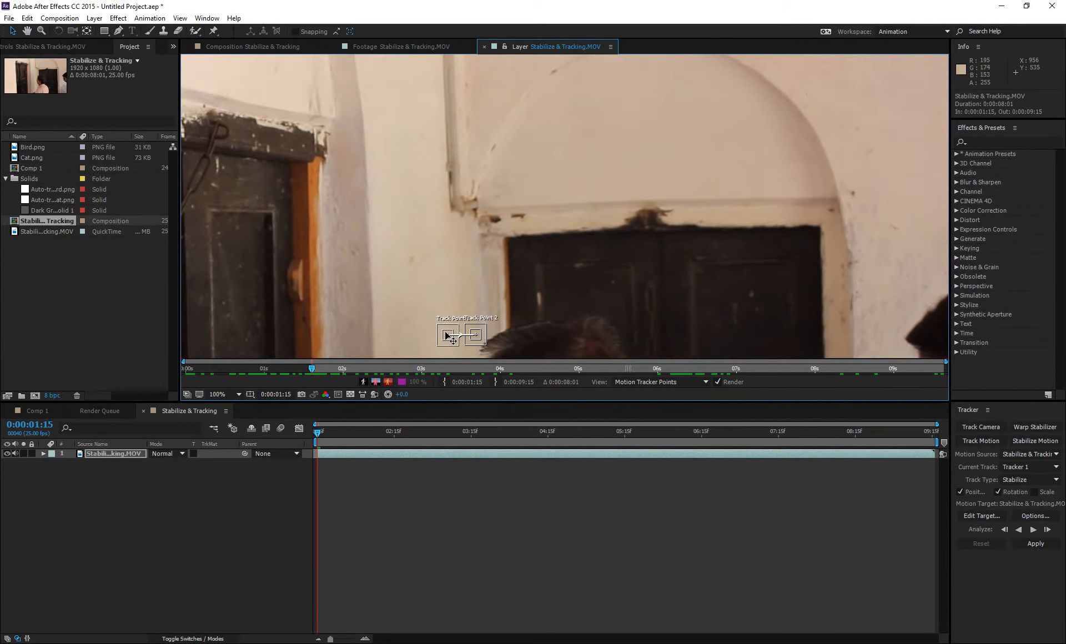
pyautogui.moveTo(450, 334); pyautogui.dragTo(821, 226)
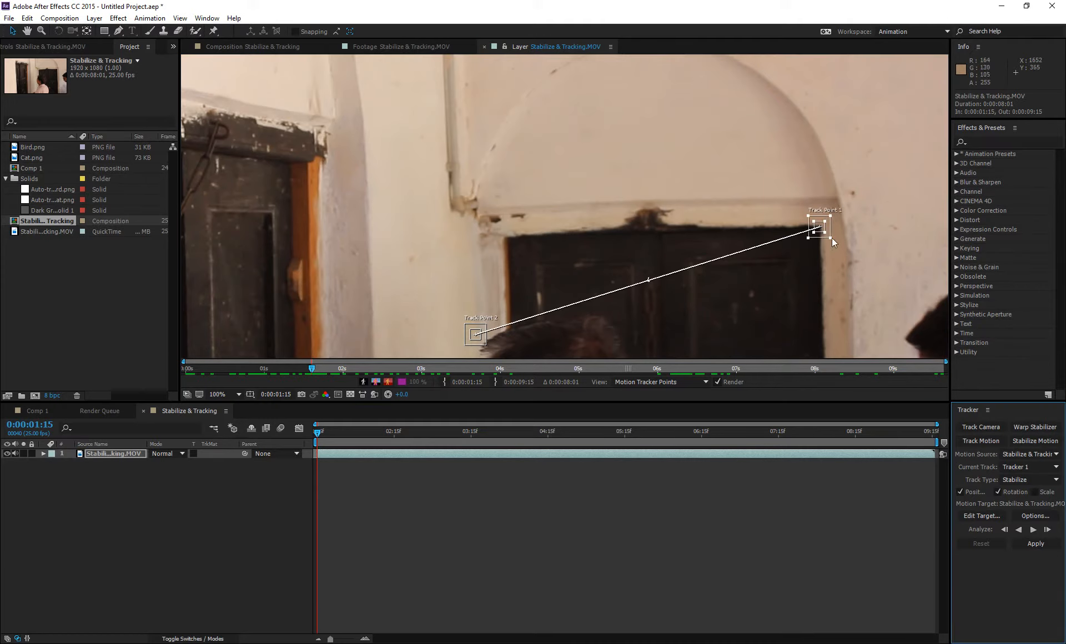
pyautogui.click(824, 226)
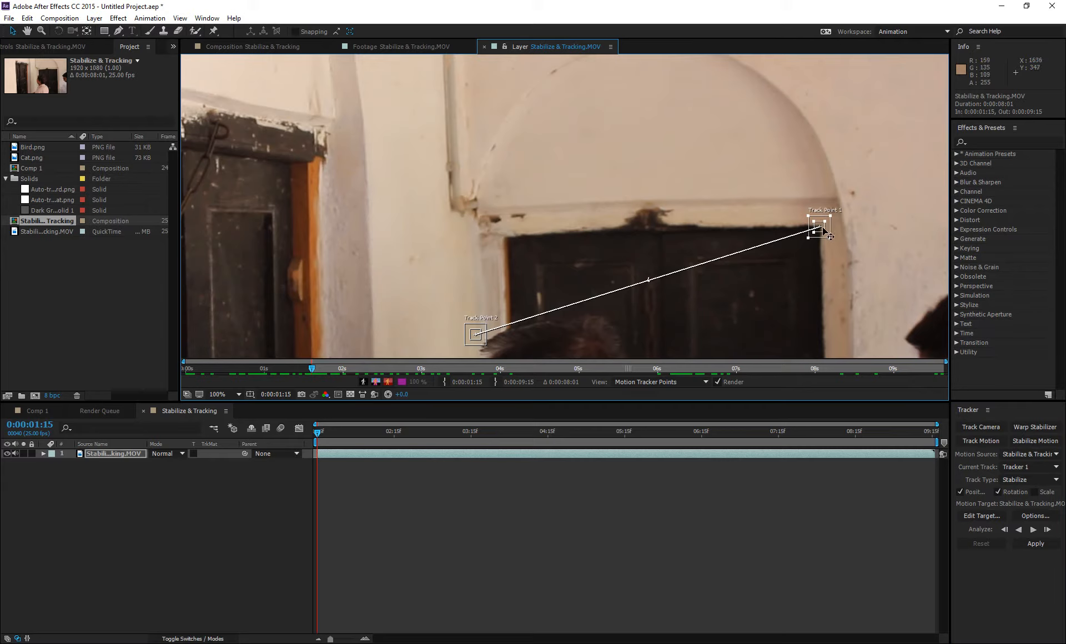
# Enlarge Track Point 1's search region around the doorway corner, keeping its inner feature region small.
pyautogui.moveTo(823, 230); pyautogui.dragTo(841, 248)
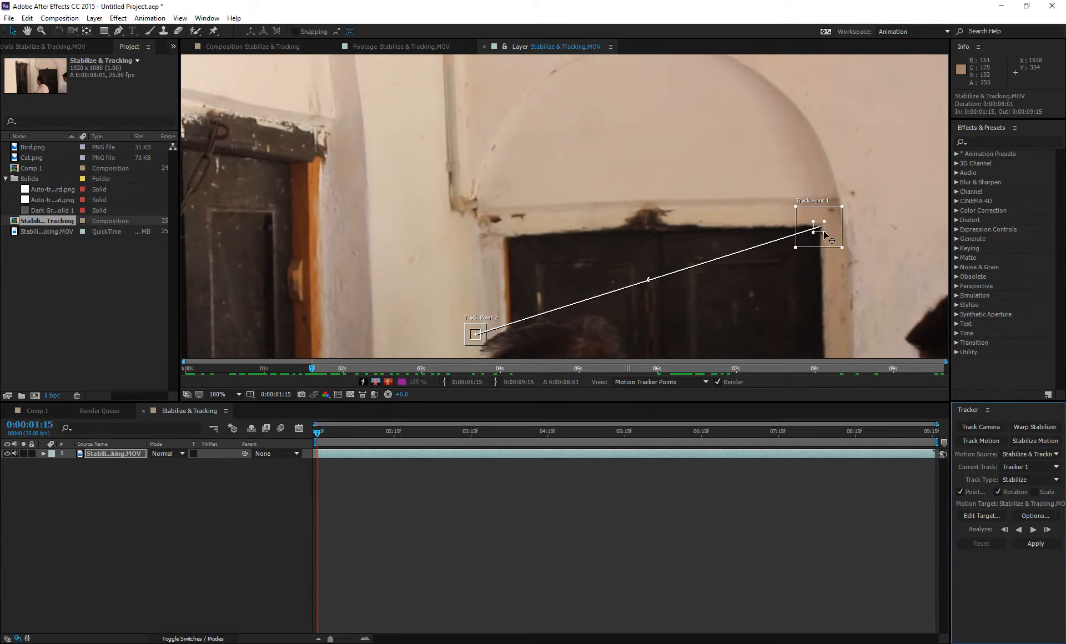
pyautogui.scroll(1, 825, 233)
pyautogui.moveTo(576, 217); pyautogui.dragTo(577, 219)
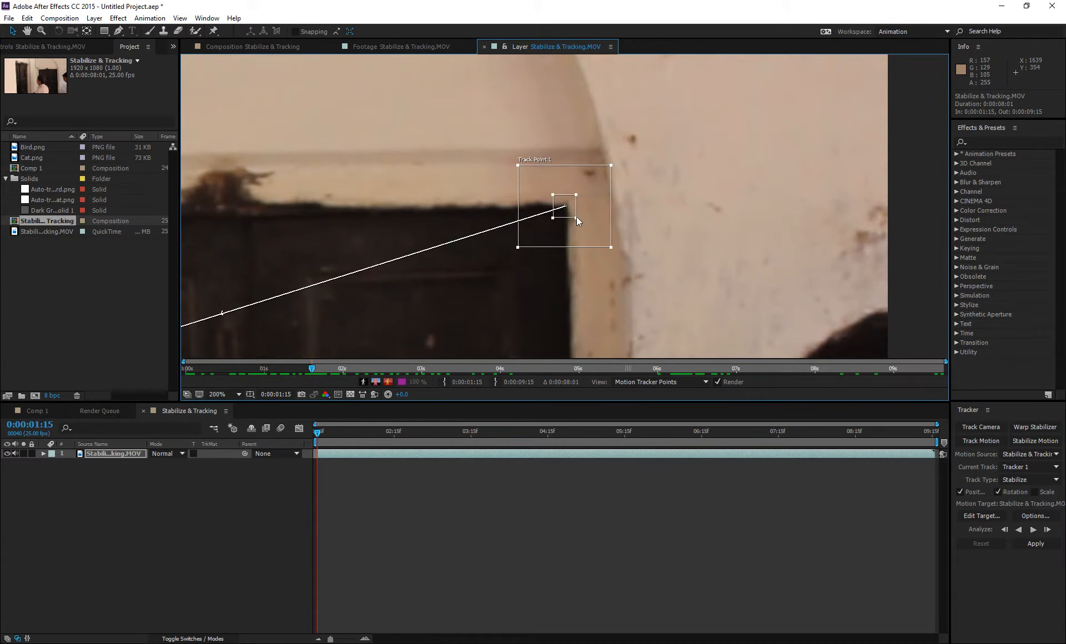
pyautogui.moveTo(576, 217); pyautogui.dragTo(569, 210)
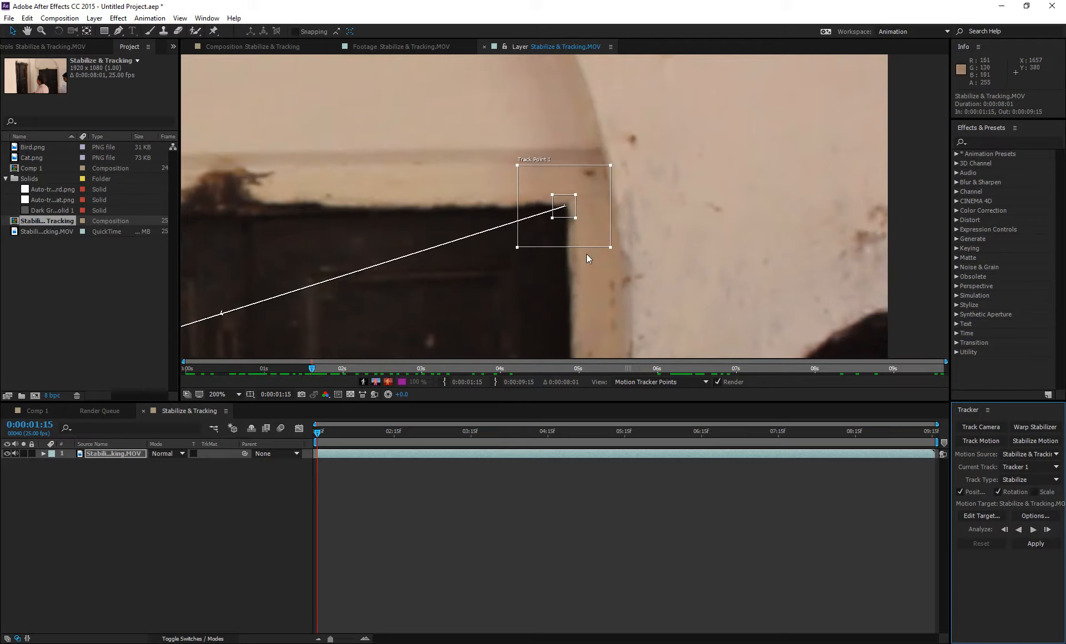
pyautogui.moveTo(610, 248); pyautogui.dragTo(625, 258)
pyautogui.moveTo(629, 256); pyautogui.dragTo(629, 259)
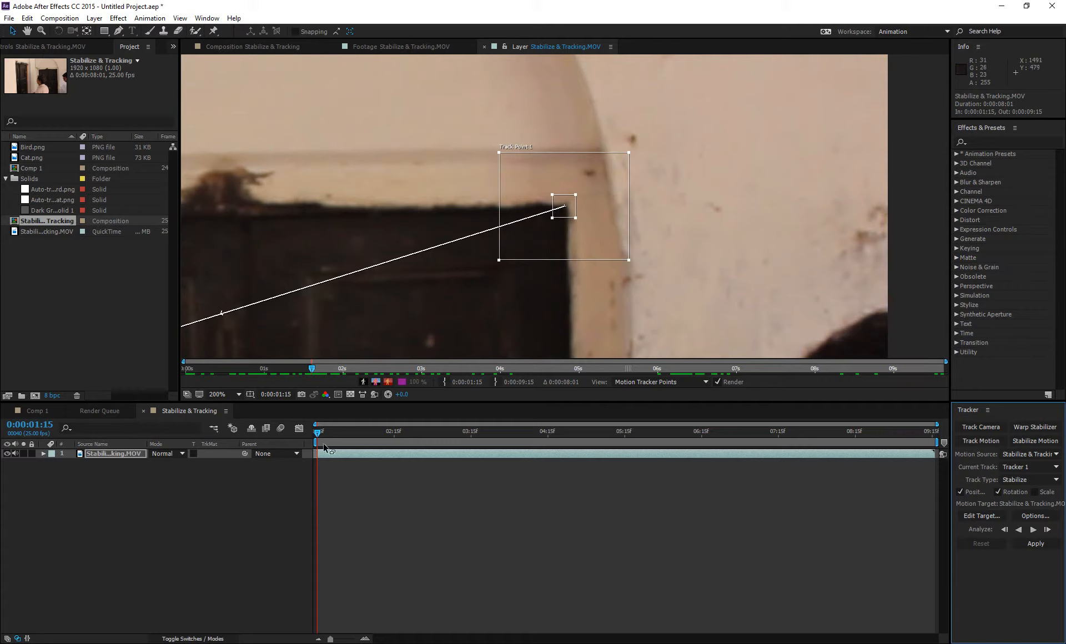
pyautogui.moveTo(627, 264); pyautogui.dragTo(632, 261)
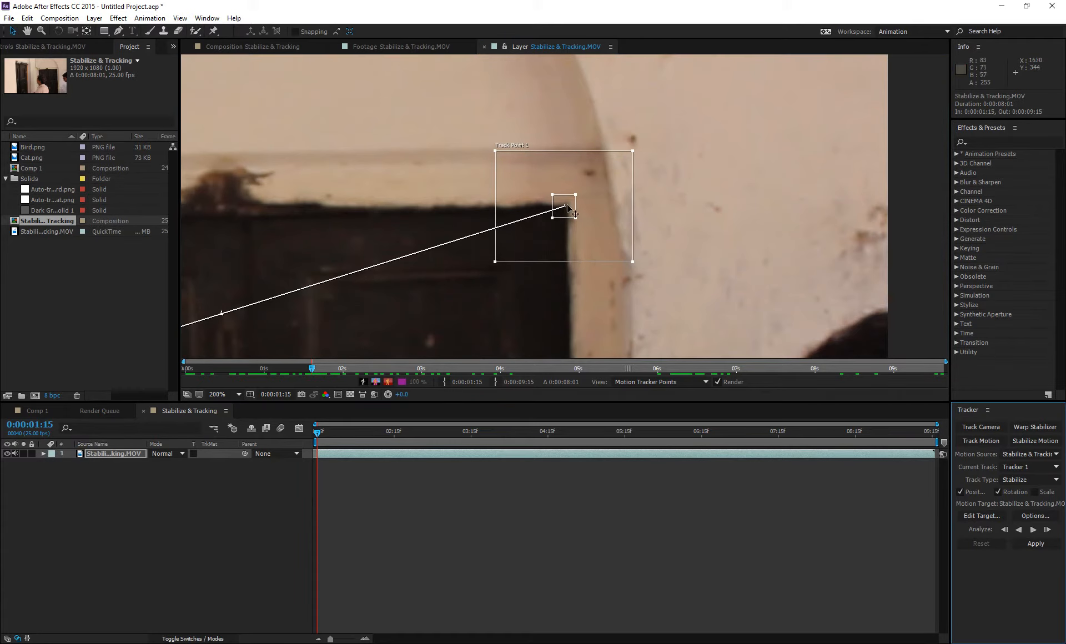
pyautogui.moveTo(633, 261); pyautogui.dragTo(638, 270)
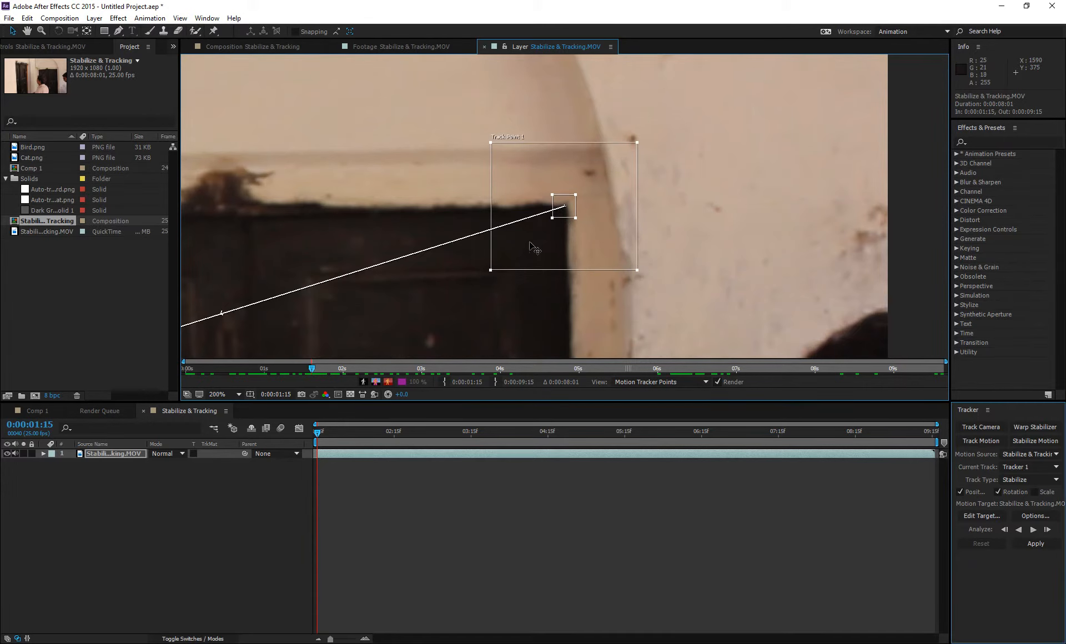
# Reduce Track Point 1's search region slightly and nudge the point upward on the doorway corner.
pyautogui.press('space')
pyautogui.moveTo(521, 240); pyautogui.dragTo(649, 263)
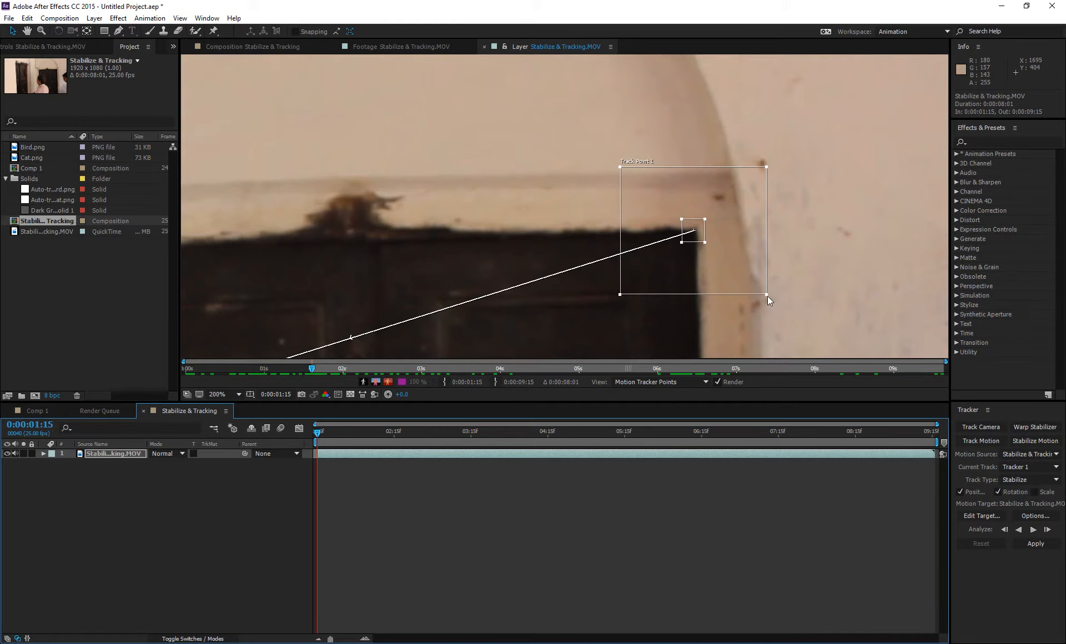
pyautogui.moveTo(767, 295); pyautogui.dragTo(759, 292)
pyautogui.press(',')
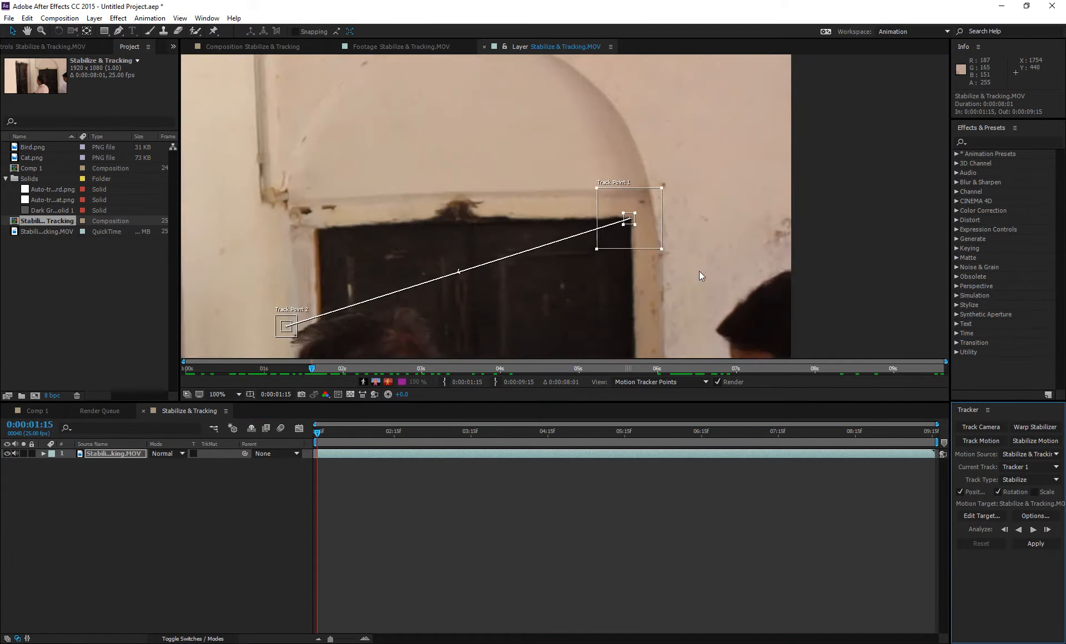
pyautogui.press(',')
pyautogui.scroll(2, 632, 217)
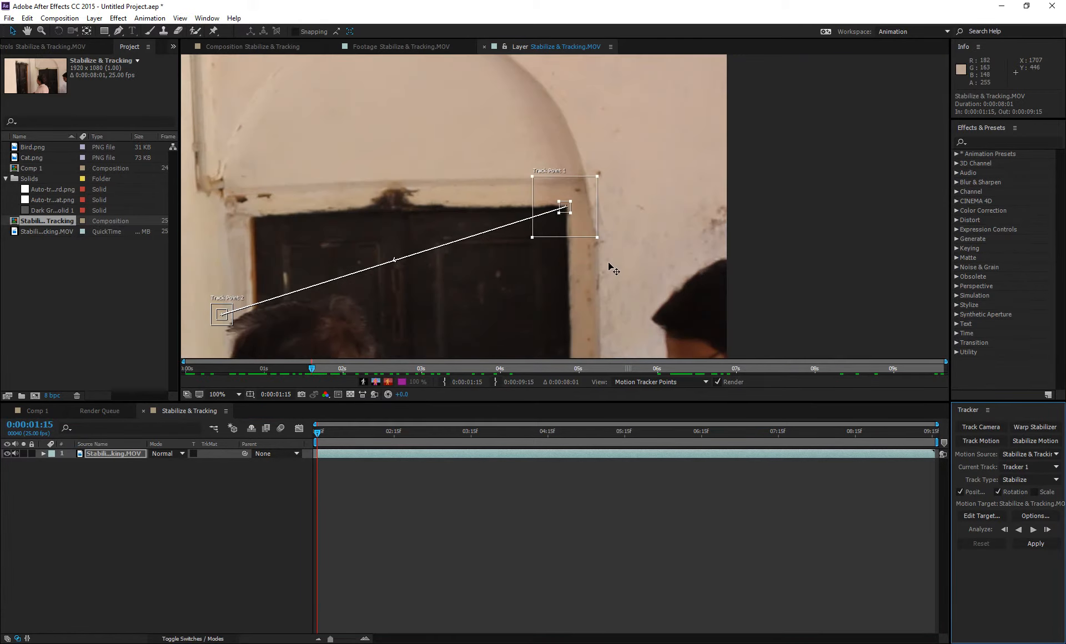
pyautogui.moveTo(596, 238); pyautogui.dragTo(593, 231)
pyautogui.press('.')
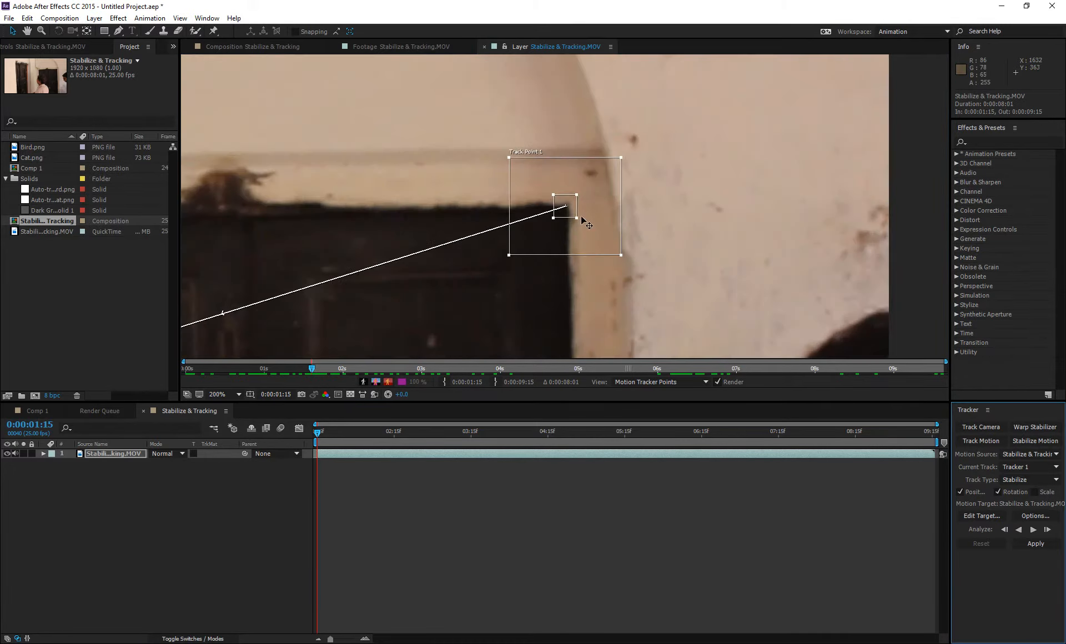
pyautogui.moveTo(570, 211); pyautogui.dragTo(571, 210)
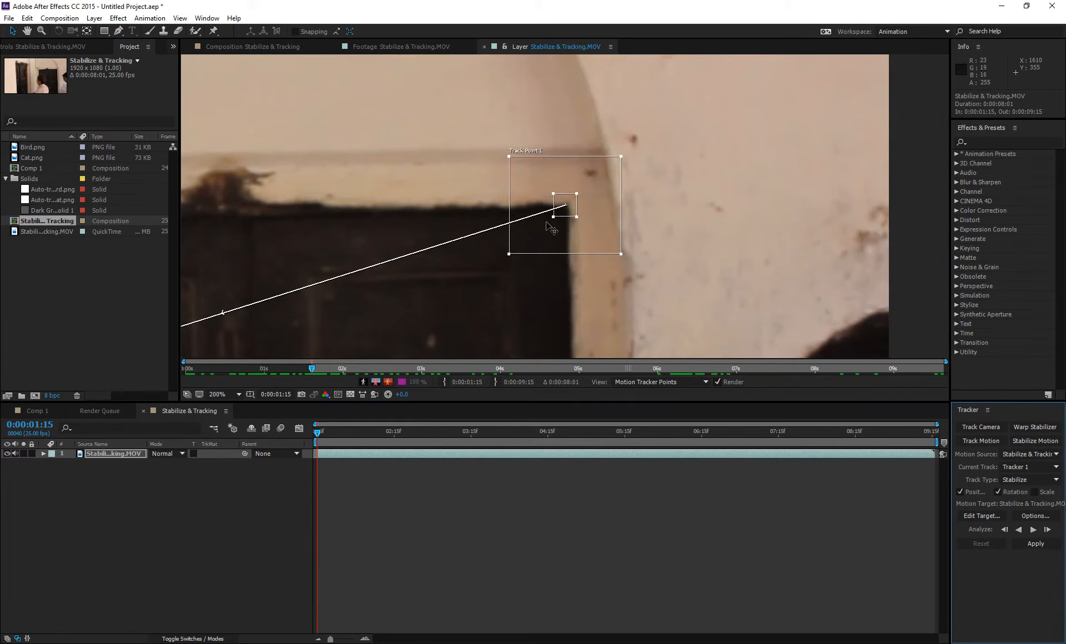
# Examine the door frame and wall around both track points for a distinct, high-contrast feature suitable for Track Point 2.
pyautogui.press(',')
pyautogui.moveTo(423, 252); pyautogui.dragTo(581, 264)
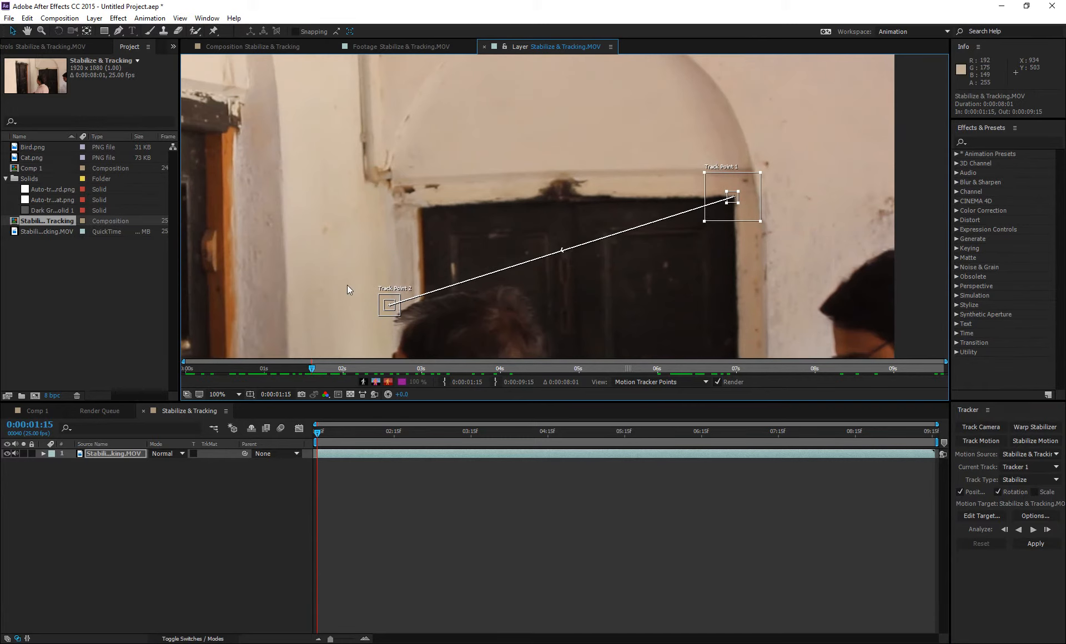
pyautogui.moveTo(348, 285); pyautogui.dragTo(408, 259)
pyautogui.press(',')
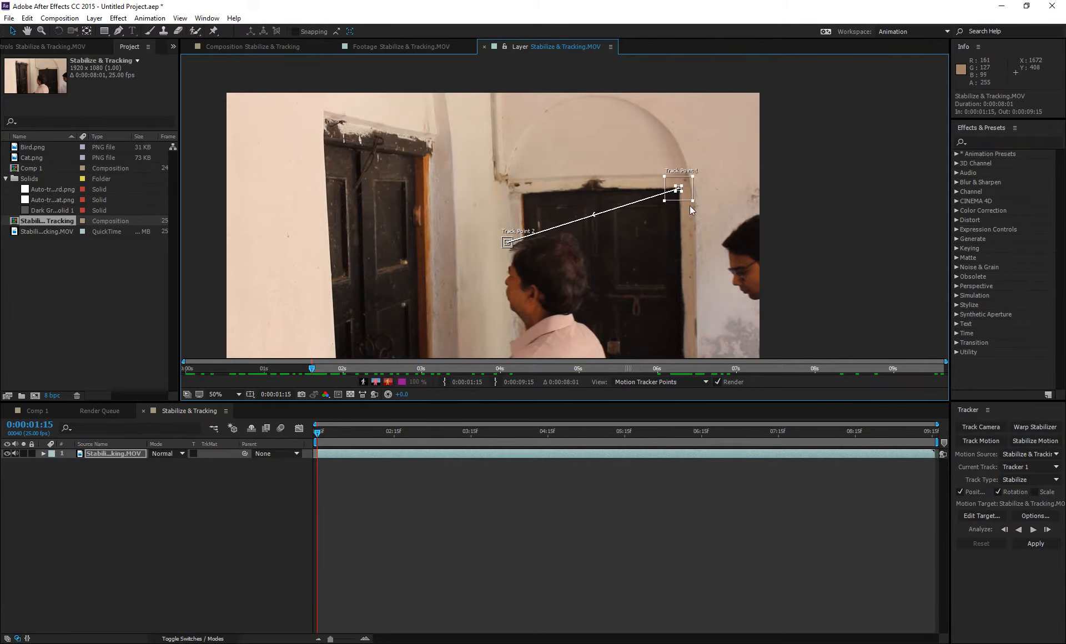
pyautogui.press('.')
pyautogui.moveTo(589, 218); pyautogui.dragTo(776, 216)
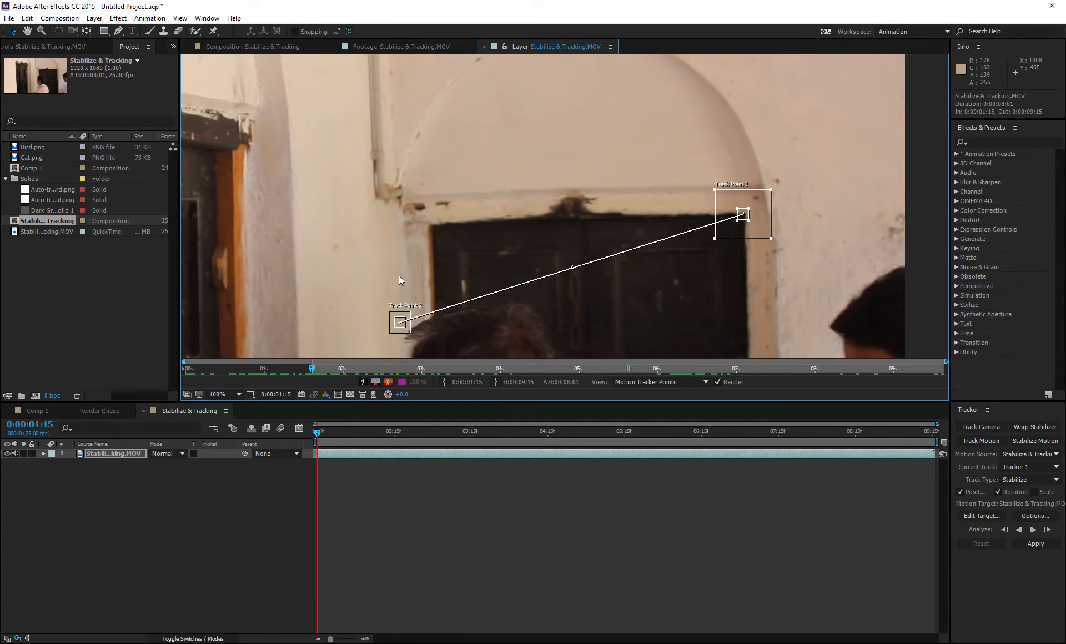
pyautogui.scroll(-1, 399, 275)
pyautogui.moveTo(363, 264); pyautogui.dragTo(388, 268)
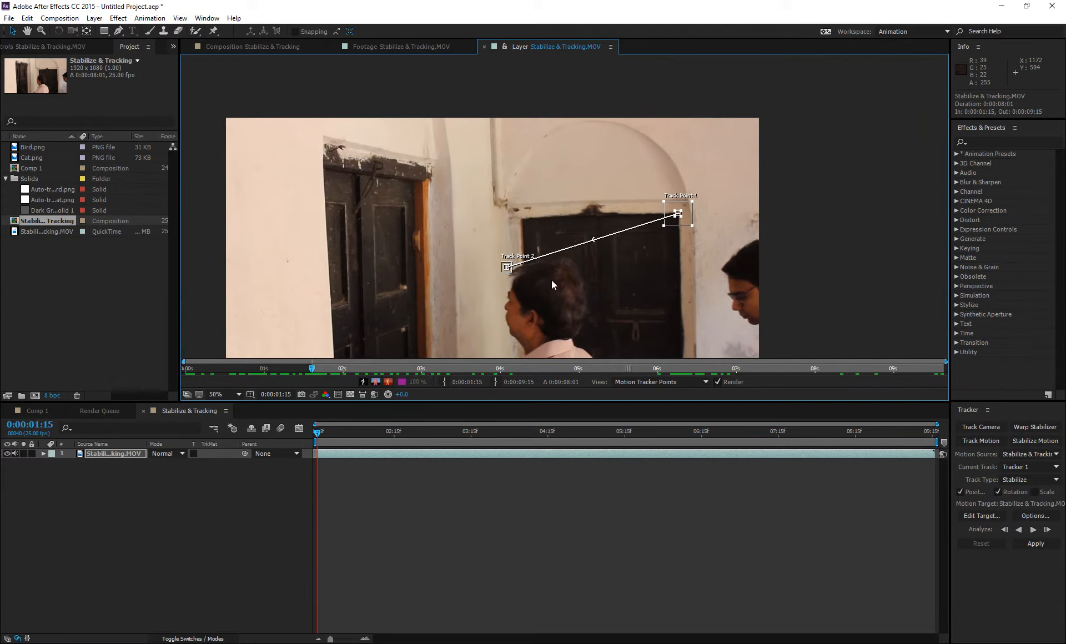
pyautogui.scroll(2, 518, 281)
pyautogui.moveTo(508, 285); pyautogui.dragTo(753, 320)
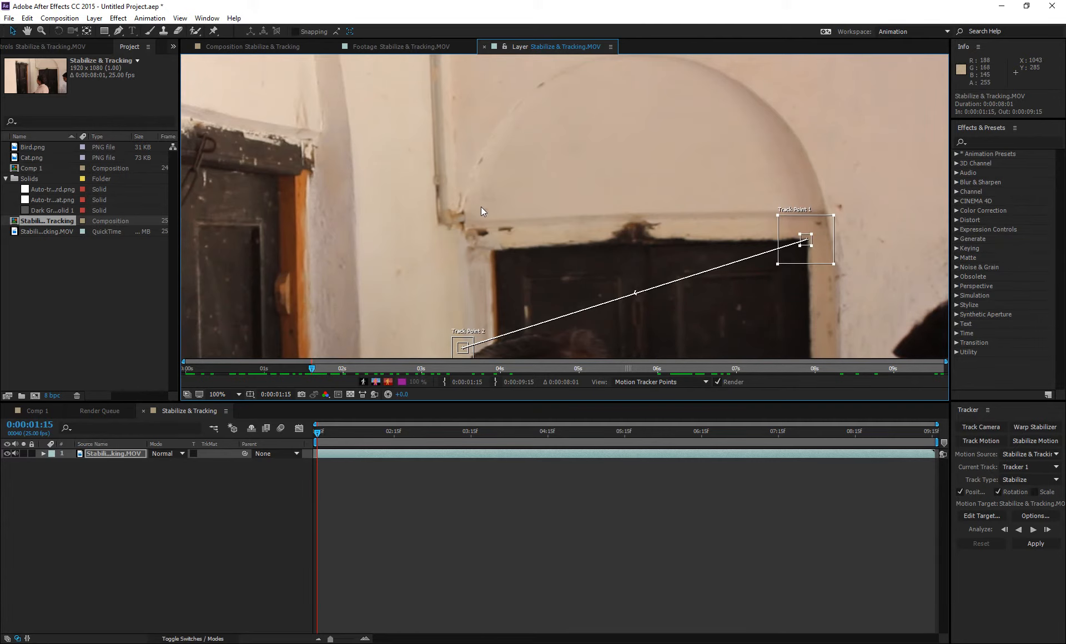
pyautogui.scroll(-2, 481, 207)
# Scrub the clip to about 0:00:02:02 to check what moves near the doors, and return to the first frame.
pyautogui.moveTo(328, 433); pyautogui.dragTo(349, 441)
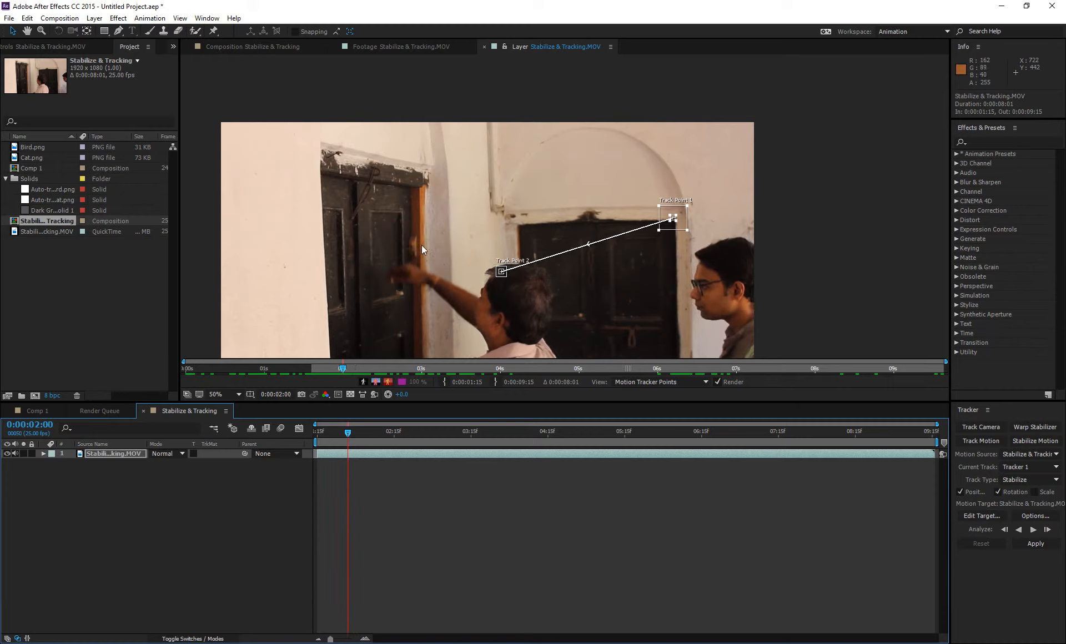
pyautogui.moveTo(350, 438); pyautogui.dragTo(355, 433)
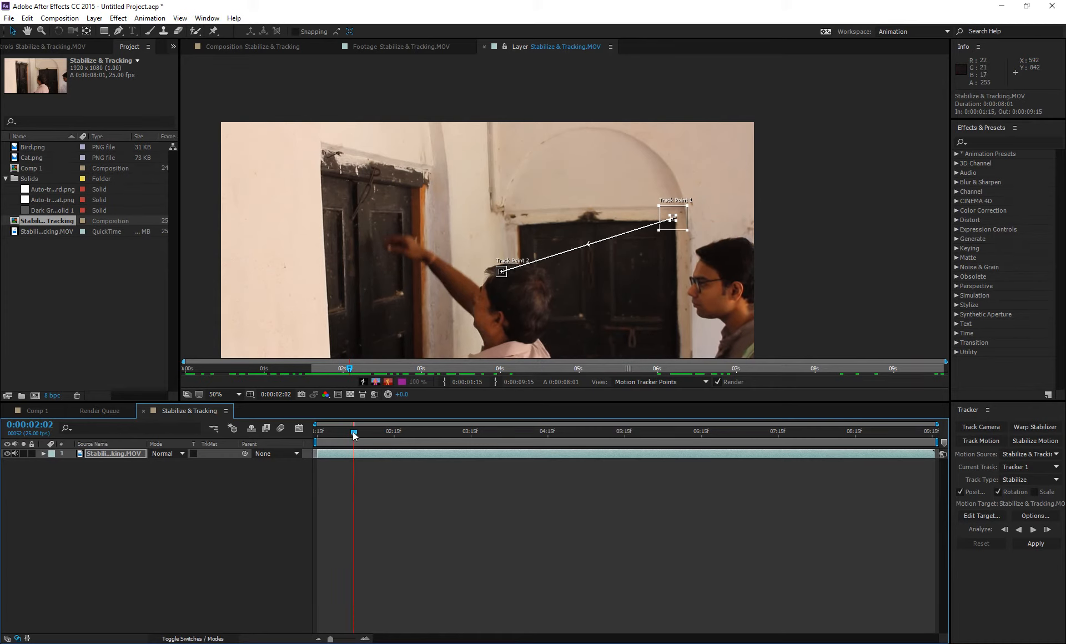
pyautogui.moveTo(355, 436); pyautogui.dragTo(242, 457)
pyautogui.moveTo(306, 455); pyautogui.dragTo(279, 479)
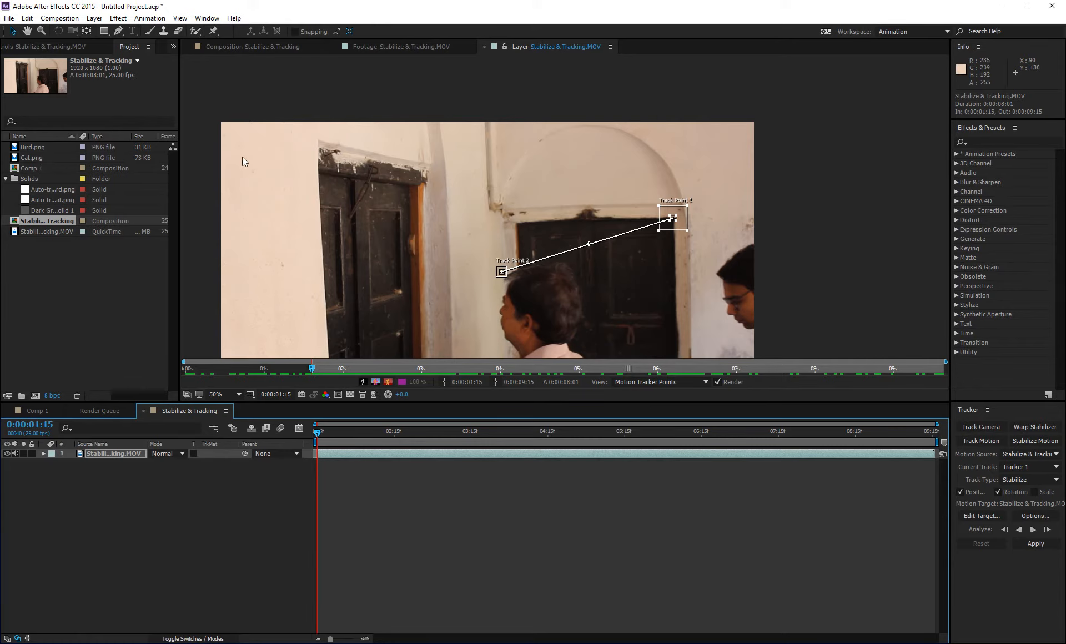
# Place Track Point 2 on the dark mark at the doorway frame's upper-left corner and enlarge its search region.
pyautogui.scroll(1, 549, 225)
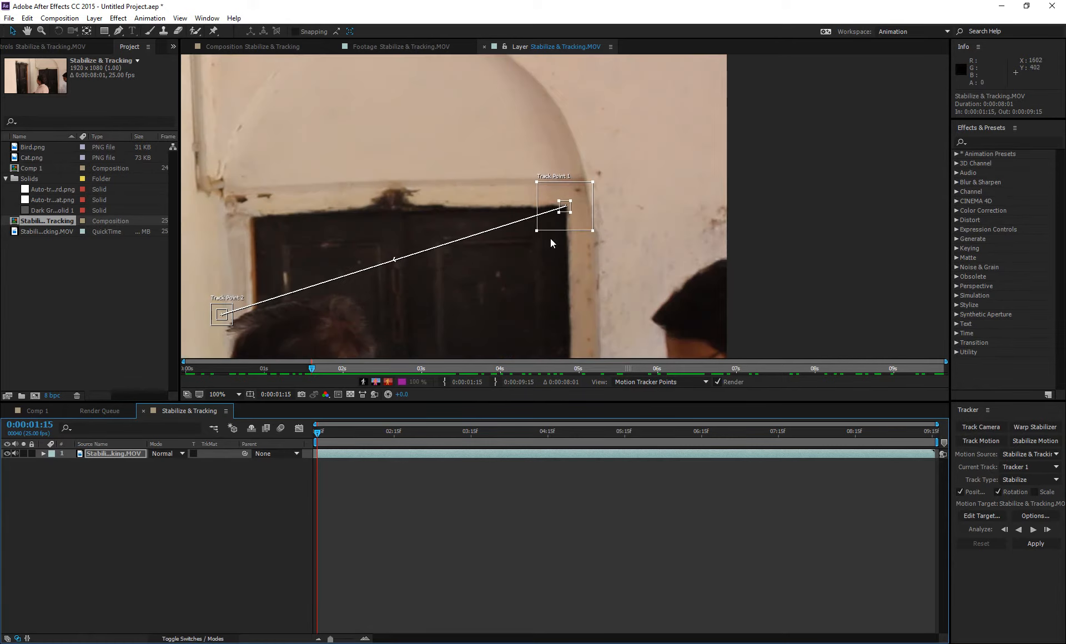
pyautogui.press('space')
pyautogui.moveTo(329, 266); pyautogui.dragTo(477, 266)
pyautogui.moveTo(317, 431); pyautogui.dragTo(278, 464)
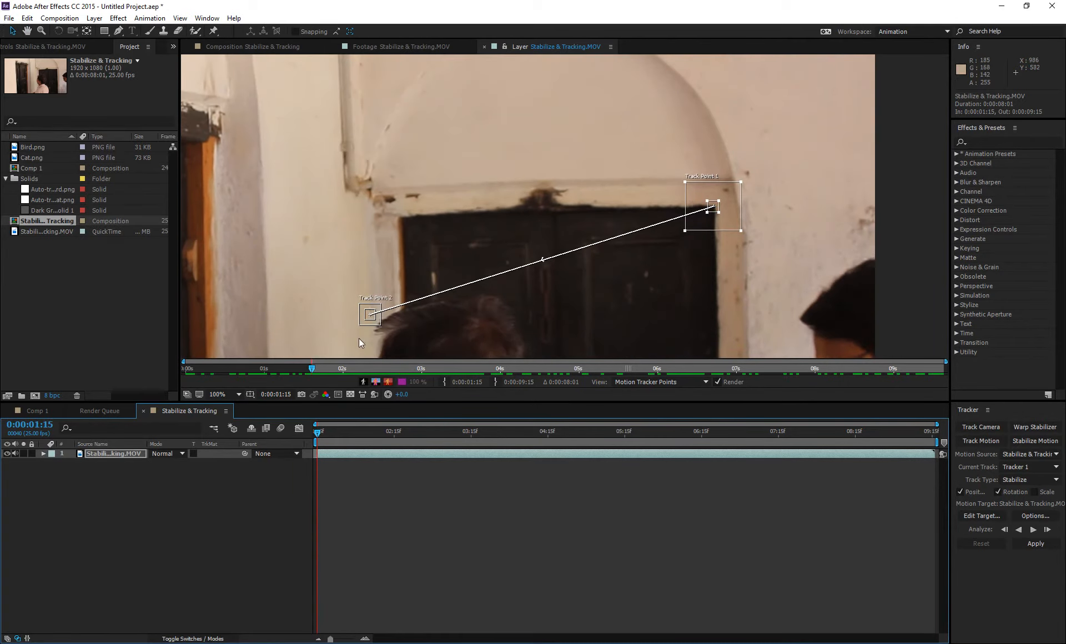
pyautogui.moveTo(373, 314); pyautogui.dragTo(392, 204)
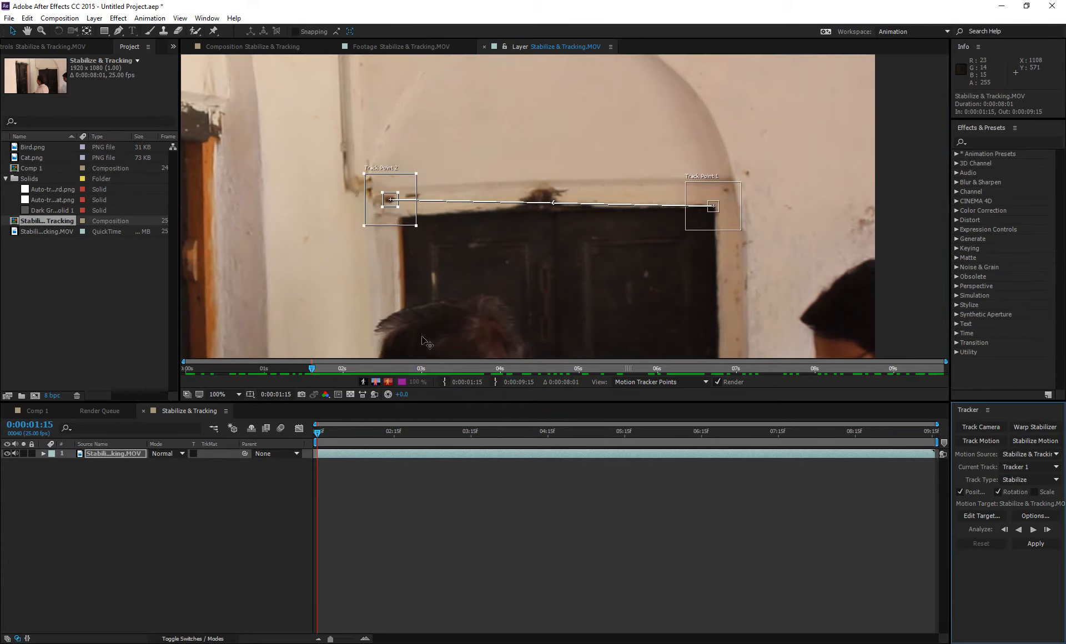
# Analyze both track points forward frame by frame from the first frame to 0:00:01:17.
pyautogui.moveTo(318, 435); pyautogui.dragTo(39, 502)
pyautogui.scroll(-2, 497, 274)
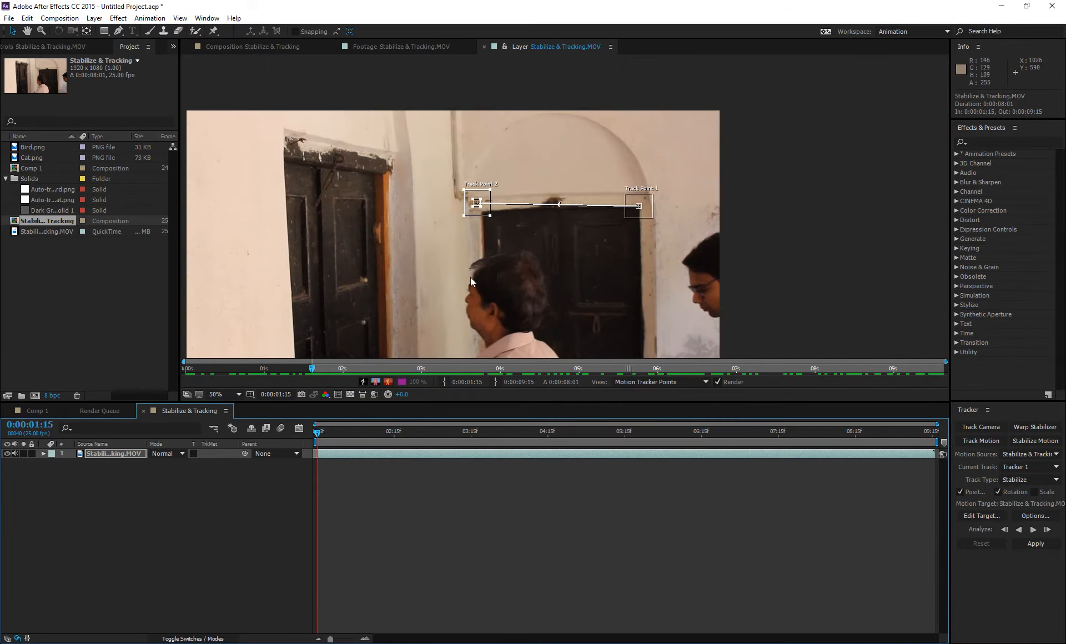
pyautogui.moveTo(471, 277); pyautogui.dragTo(522, 259)
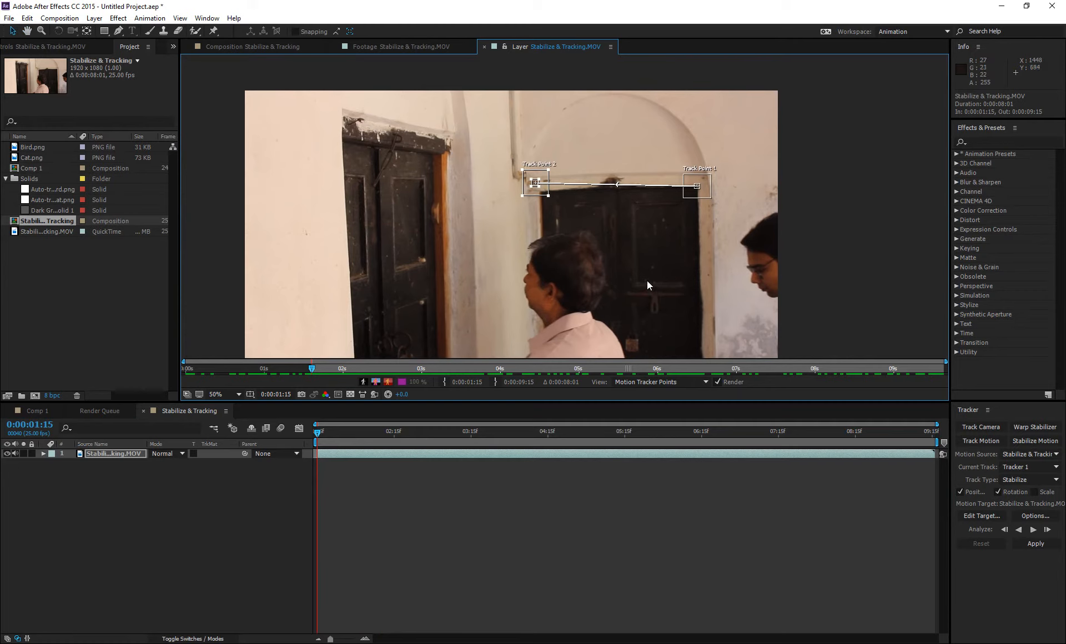
pyautogui.click(1047, 530)
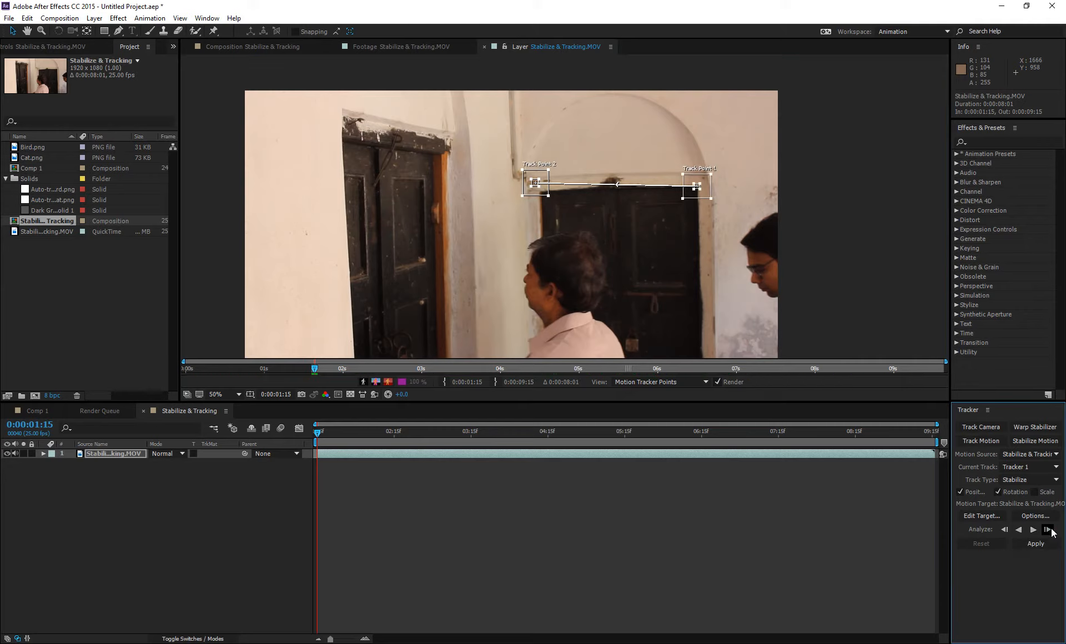
pyautogui.click(1047, 530)
# Check Track Point 1 up close and analyze both track points two frames forward to 0:00:01:19.
pyautogui.scroll(1, 550, 134)
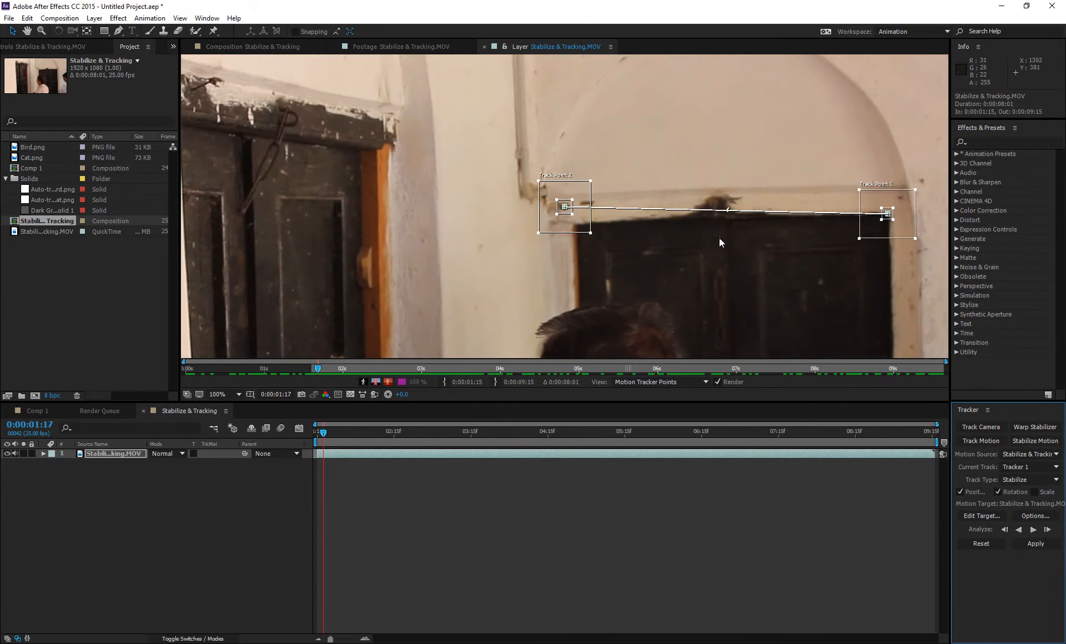
pyautogui.moveTo(726, 239); pyautogui.dragTo(339, 233)
pyautogui.scroll(1, 609, 229)
pyautogui.moveTo(782, 269); pyautogui.dragTo(669, 273)
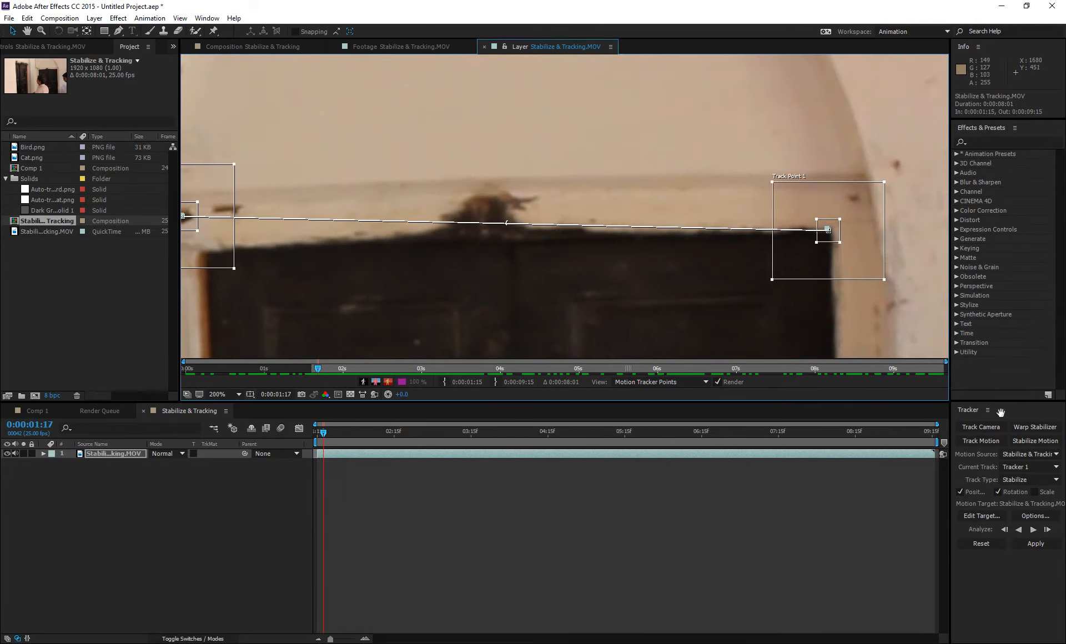
pyautogui.click(1047, 530)
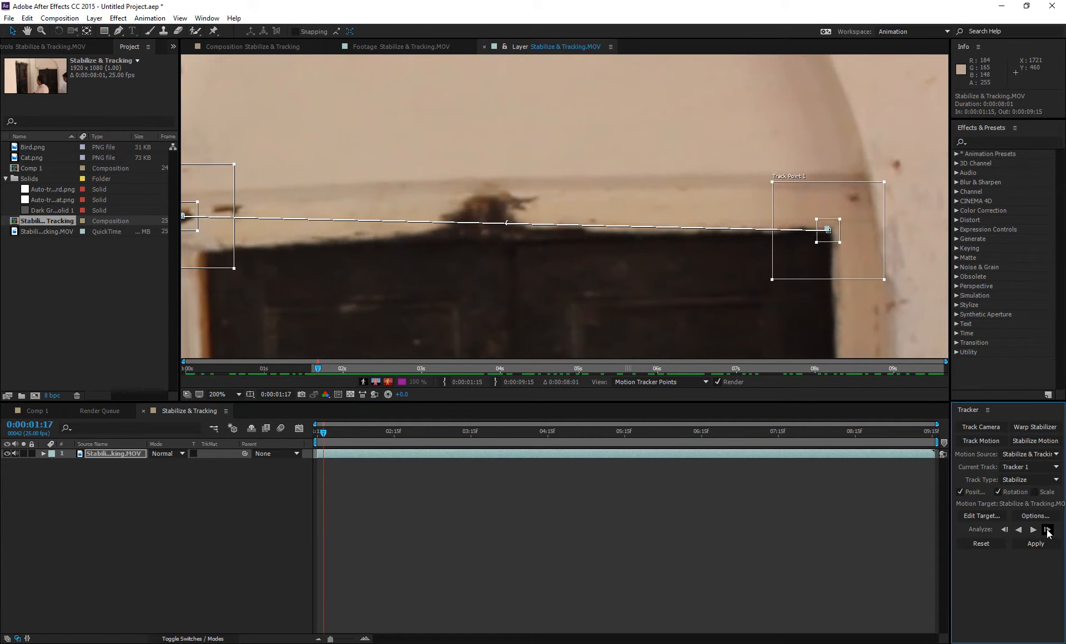
pyautogui.click(1048, 530)
pyautogui.moveTo(651, 294); pyautogui.dragTo(705, 293)
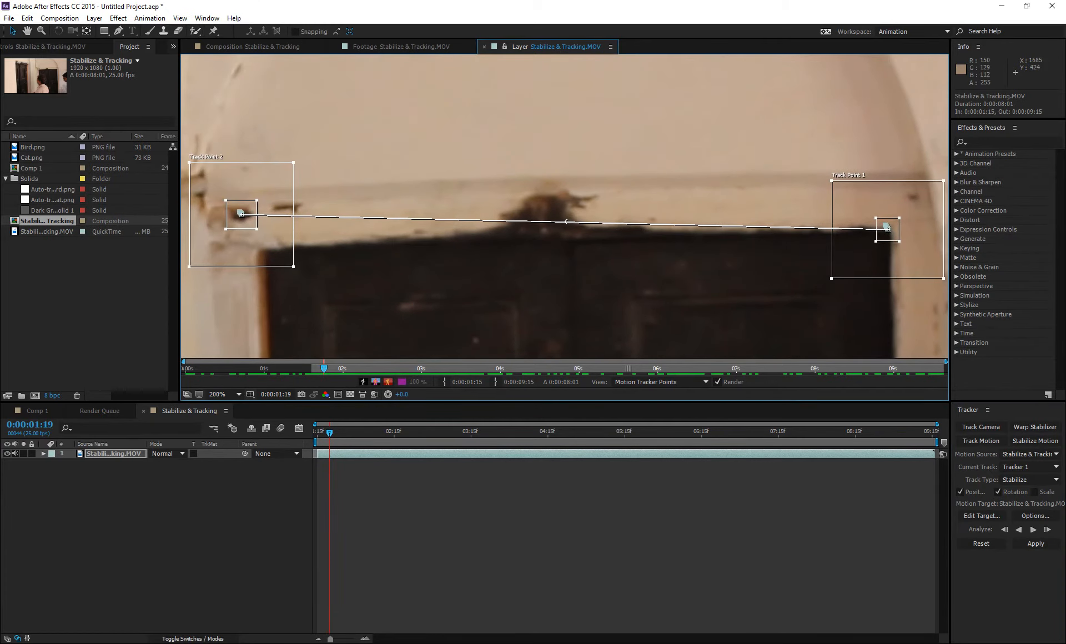
# Analyze both track points four more frames forward, one at a time, to 0:00:01:23.
pyautogui.click(1047, 530)
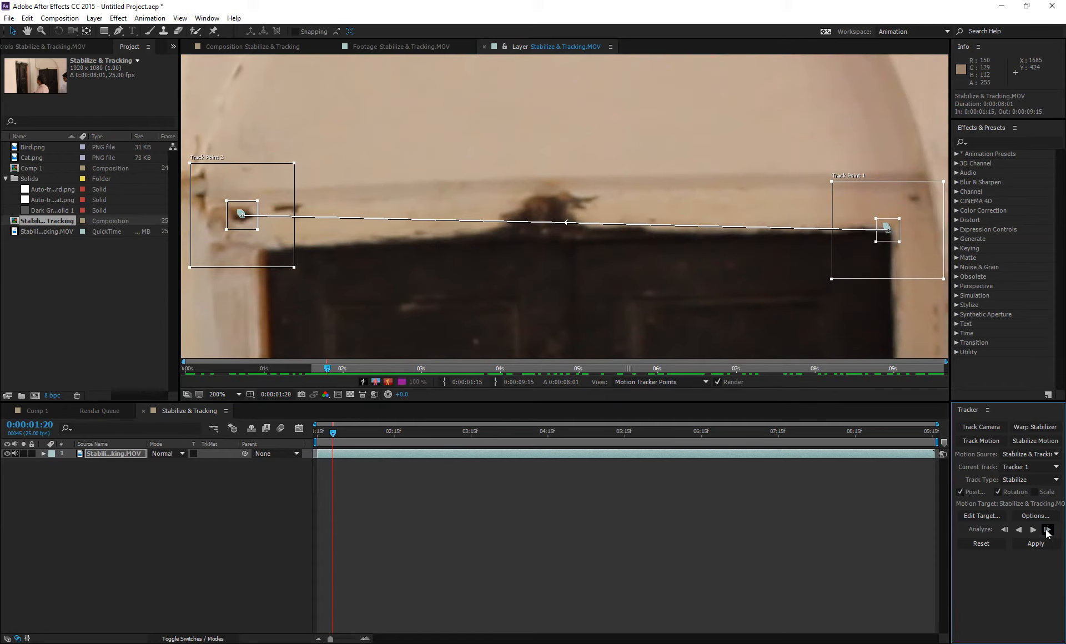
pyautogui.click(1048, 530)
pyautogui.click(1048, 530)
pyautogui.click(1048, 530)
pyautogui.scroll(-2, 515, 262)
pyautogui.moveTo(505, 284); pyautogui.dragTo(551, 272)
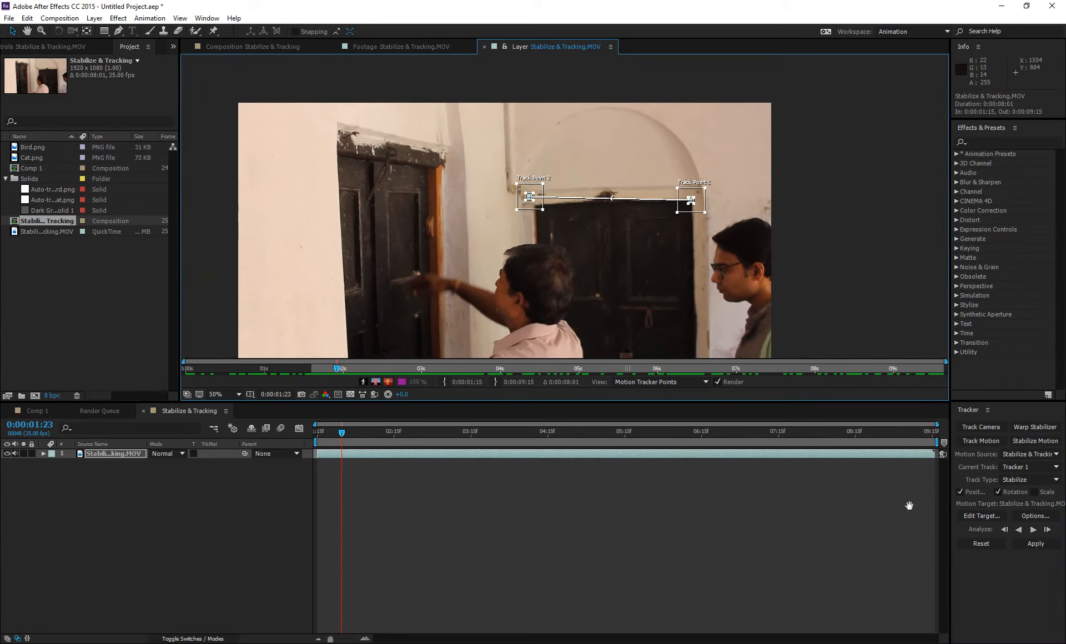
# Analyze both track points forward continuously through the rest of the clip.
pyautogui.click(1033, 530)
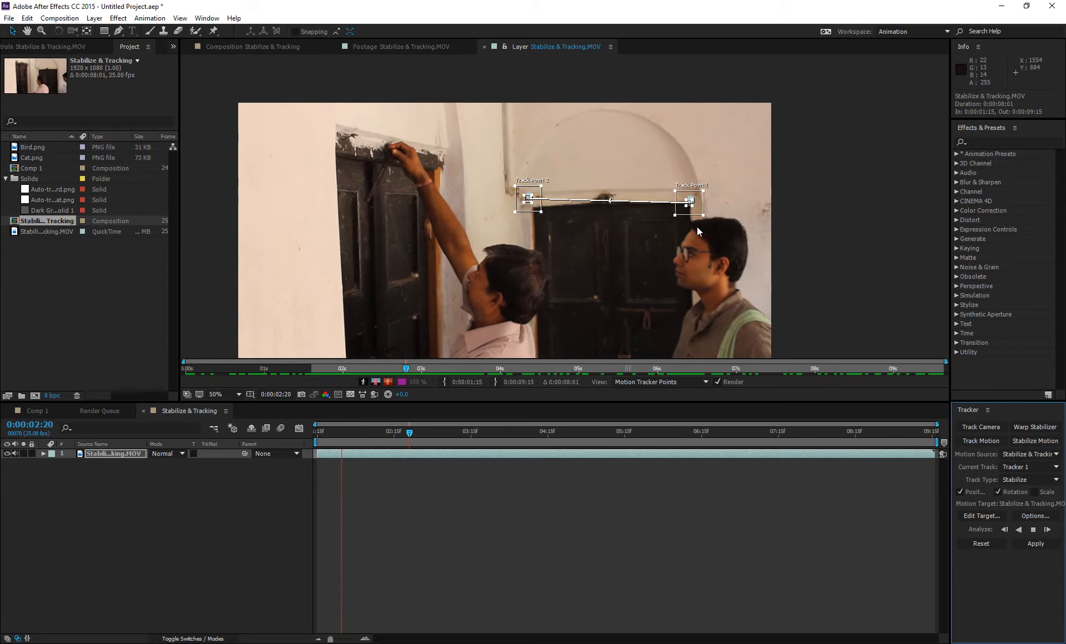
pyautogui.press('pagedown')
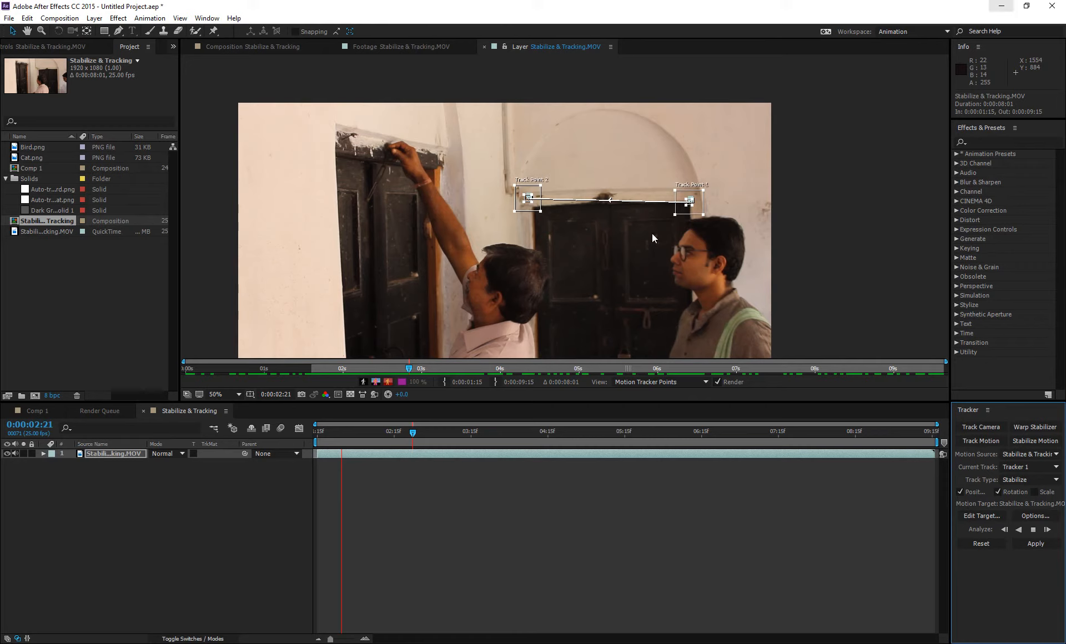
pyautogui.press('pagedown')
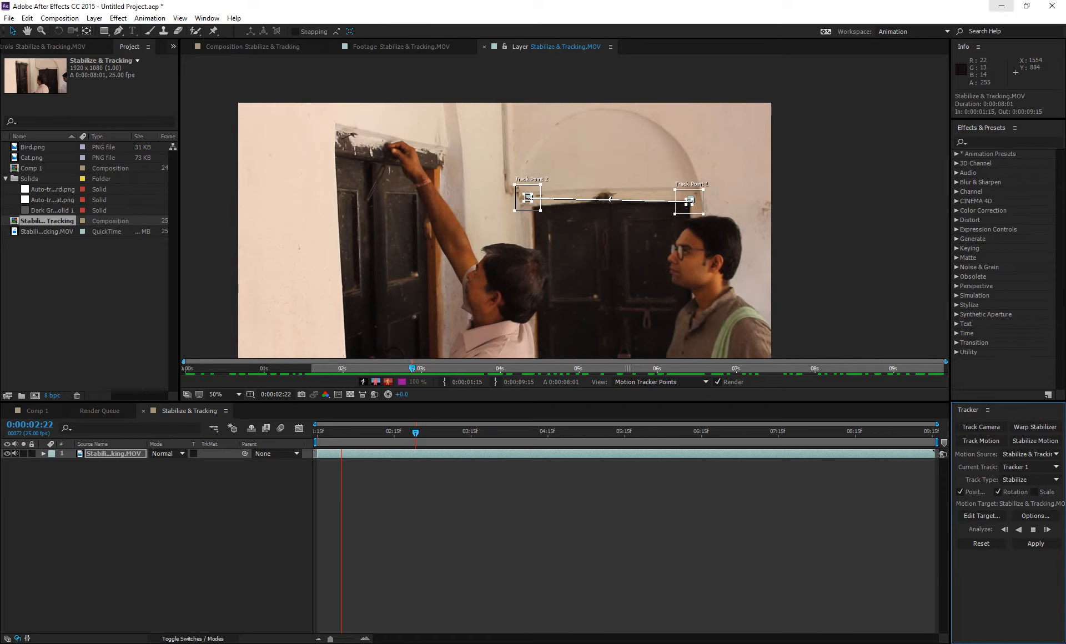
pyautogui.click(389, 643)
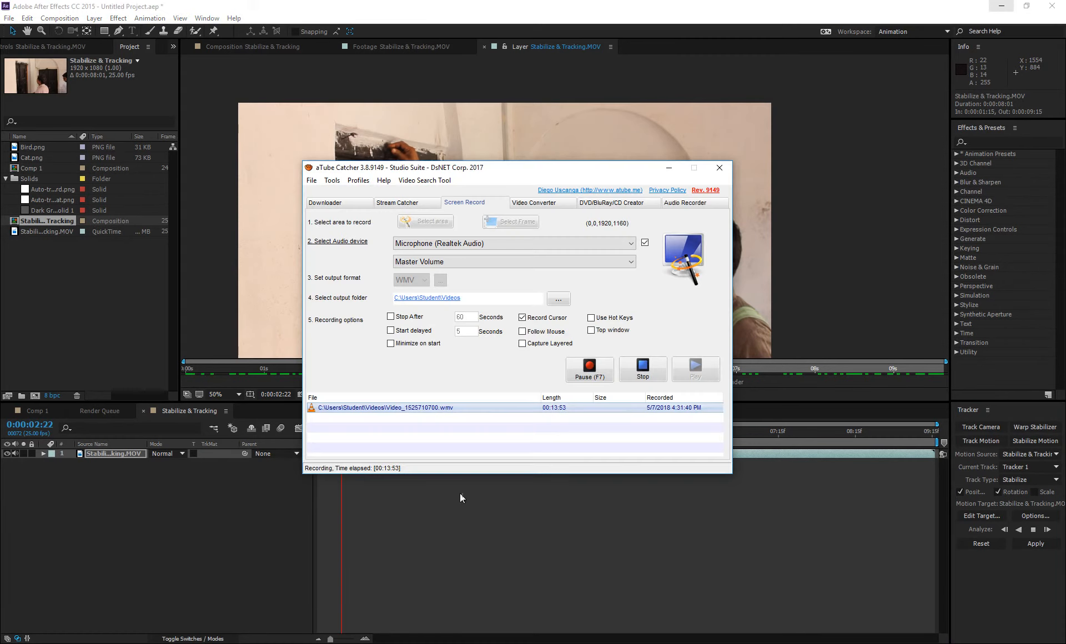
pyautogui.click(590, 371)
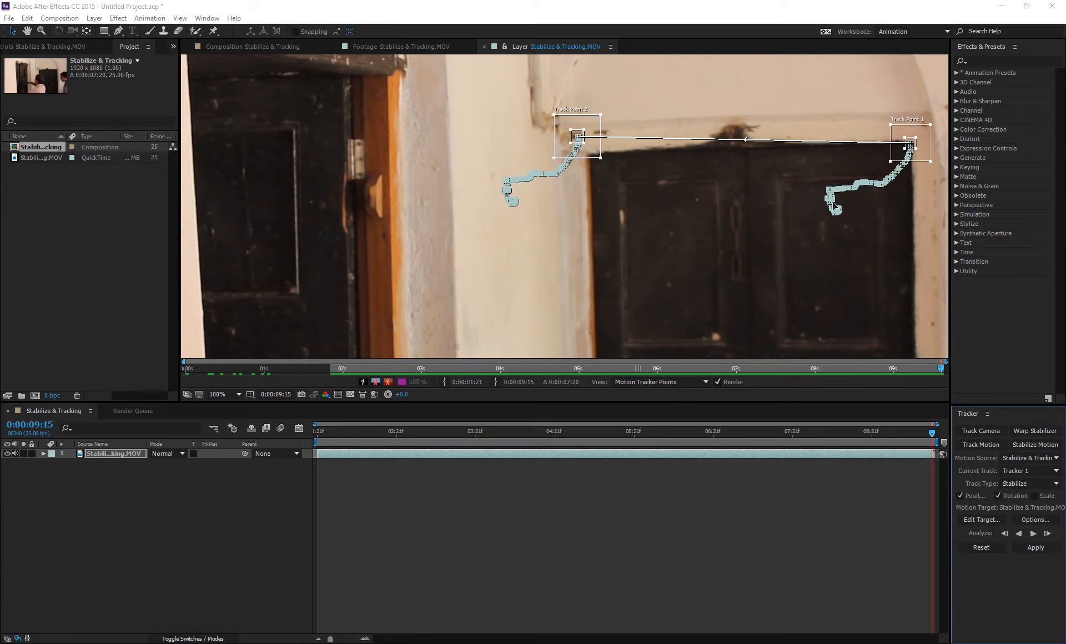
# Return to the first frame at 0:00:01:21 and apply the stabilization with dimensions X and Y.
pyautogui.moveTo(918, 431); pyautogui.dragTo(1034, 442)
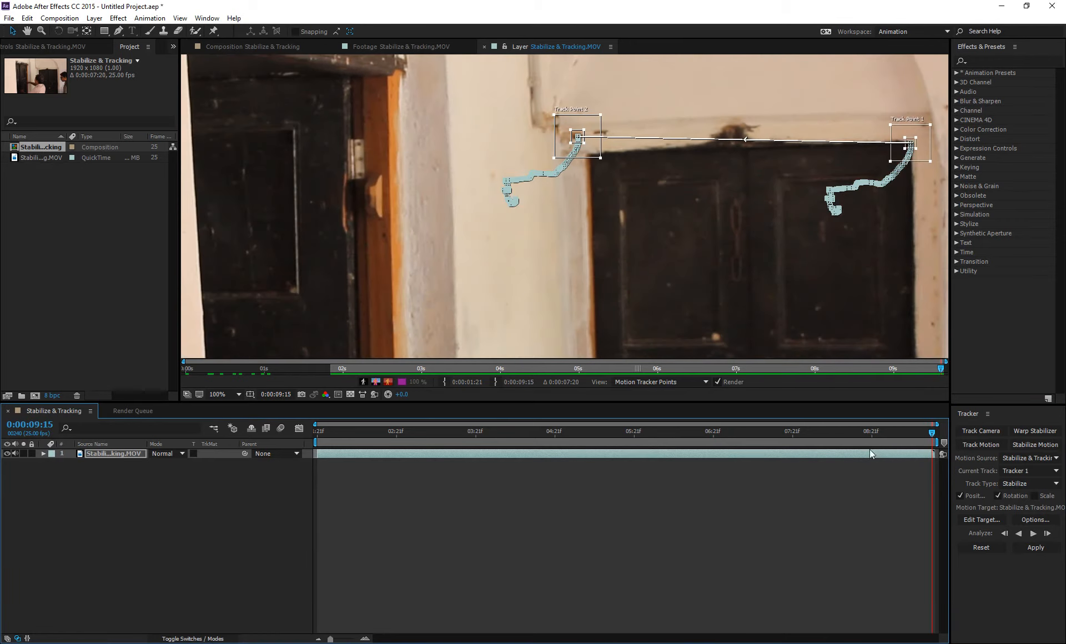
pyautogui.moveTo(927, 432); pyautogui.dragTo(309, 475)
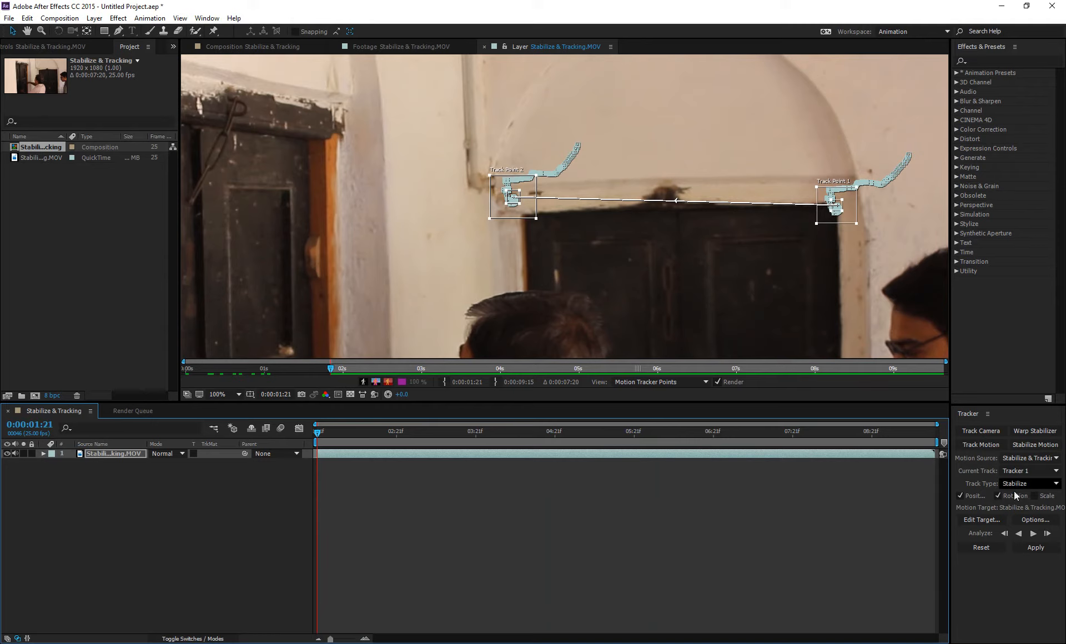
pyautogui.click(1036, 547)
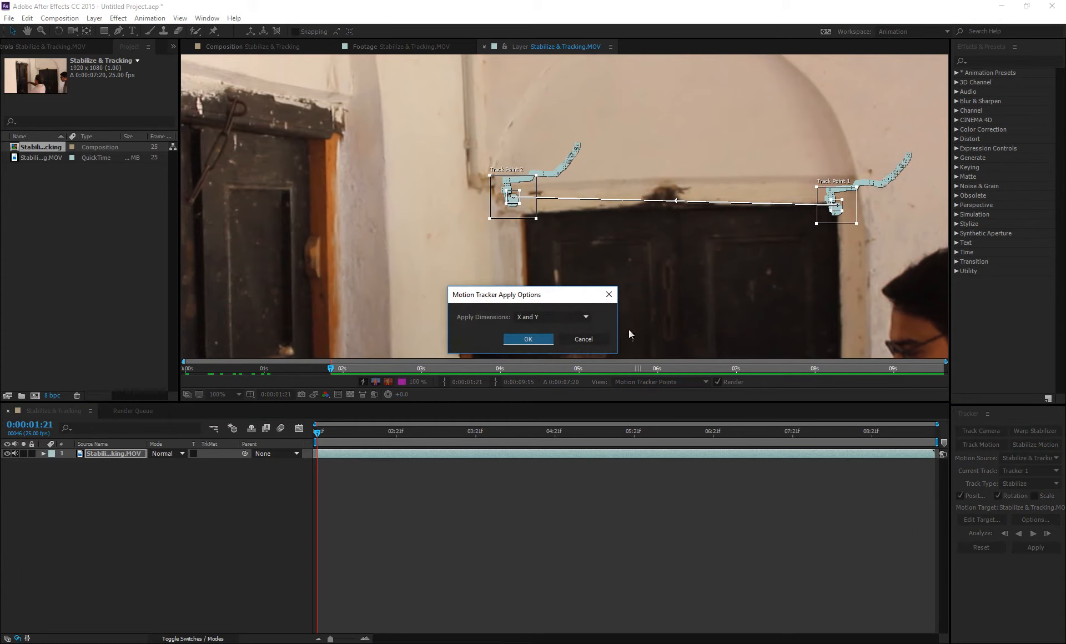
pyautogui.click(531, 340)
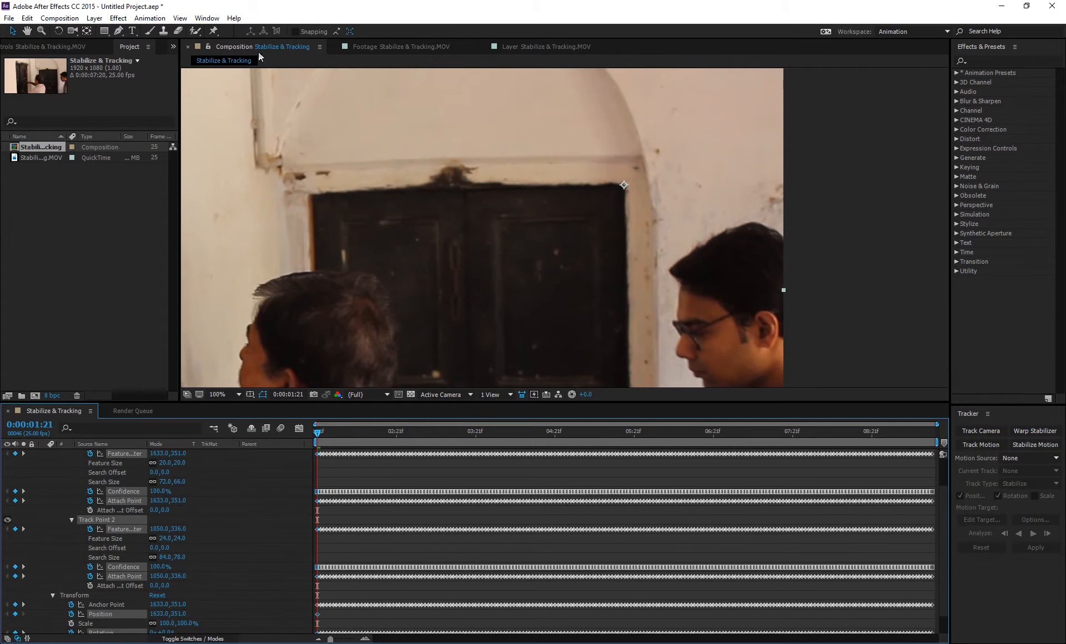
# Fit the composition in the viewer and examine the clip's motion tracker, anchor point, position and rotation keyframes.
pyautogui.click(217, 393)
pyautogui.click(230, 528)
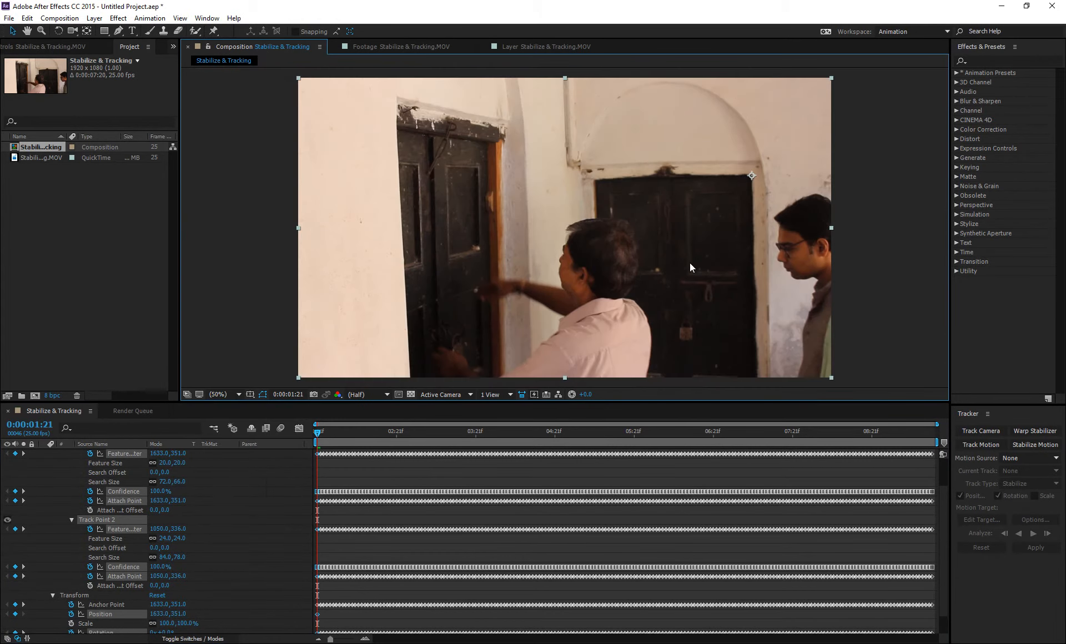
pyautogui.scroll(2, 203, 525)
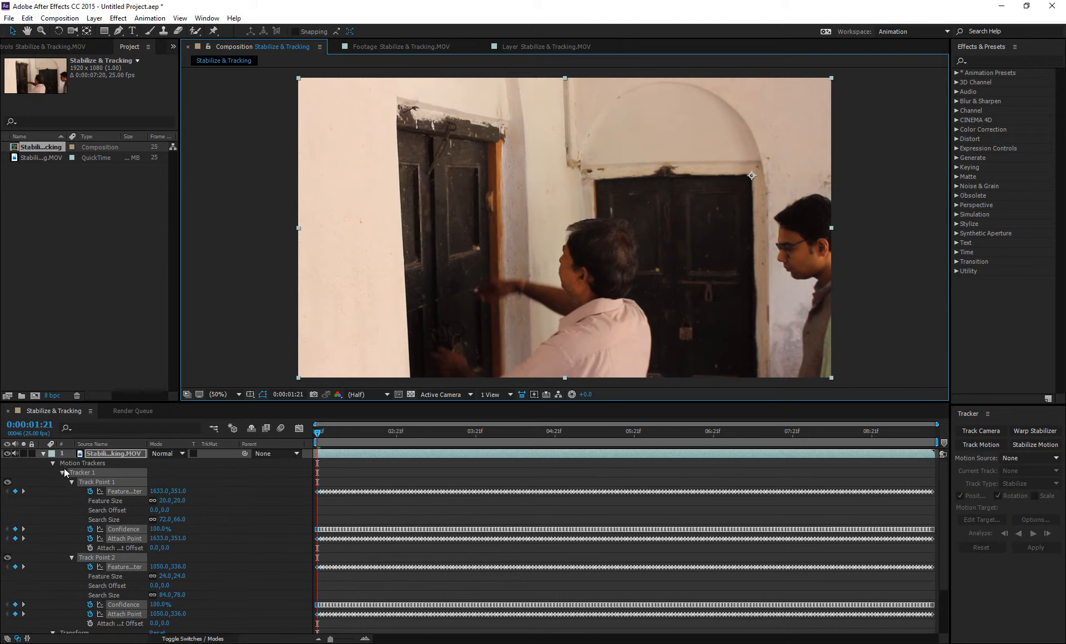
pyautogui.click(65, 45)
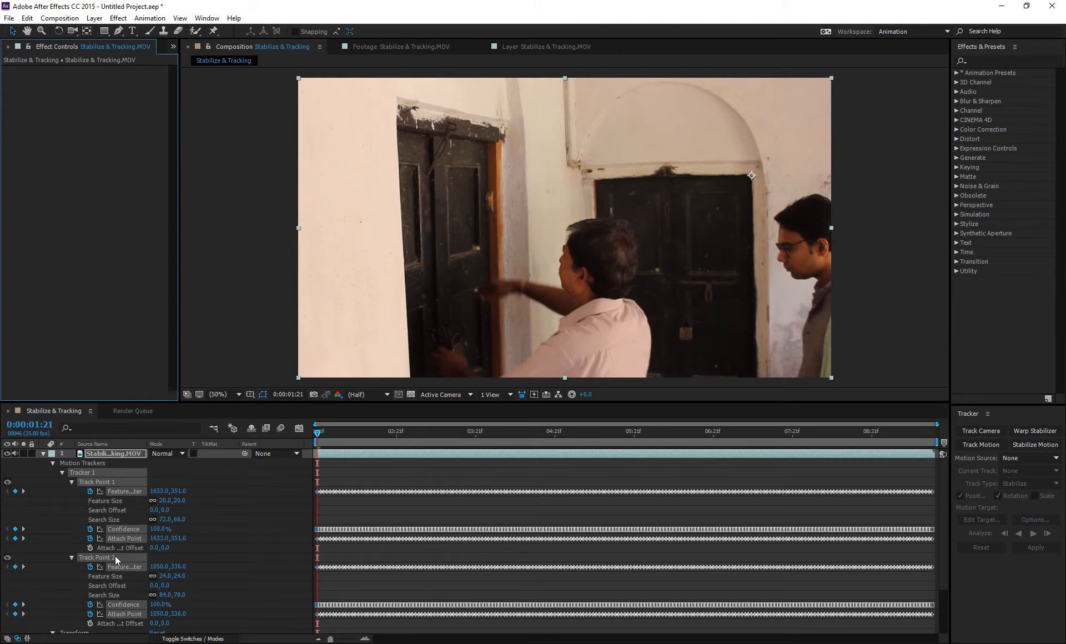
pyautogui.scroll(-3, 119, 541)
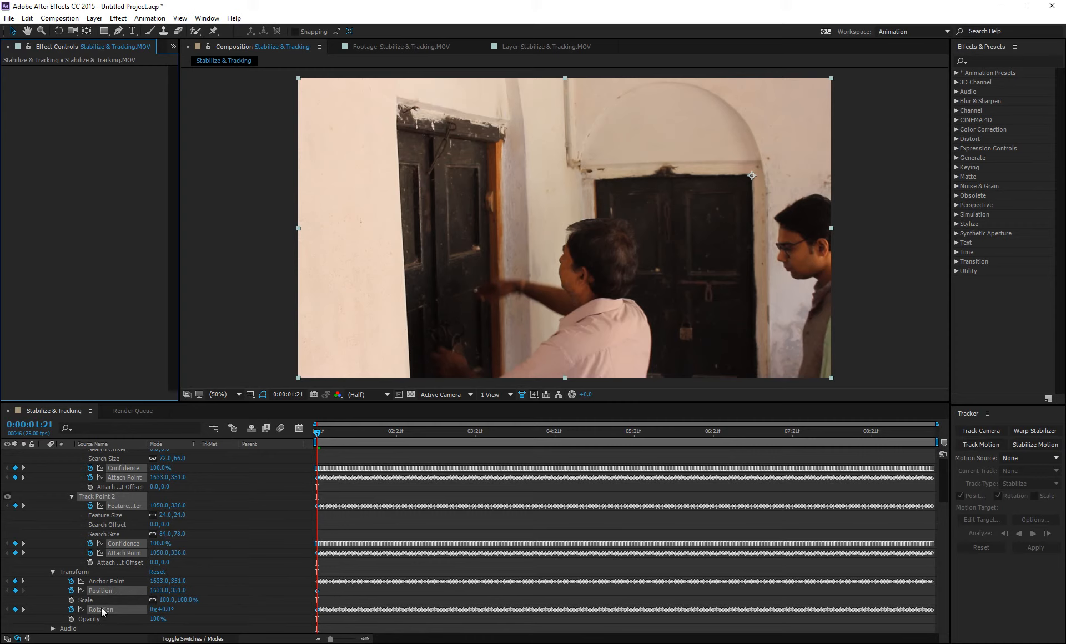
pyautogui.click(257, 582)
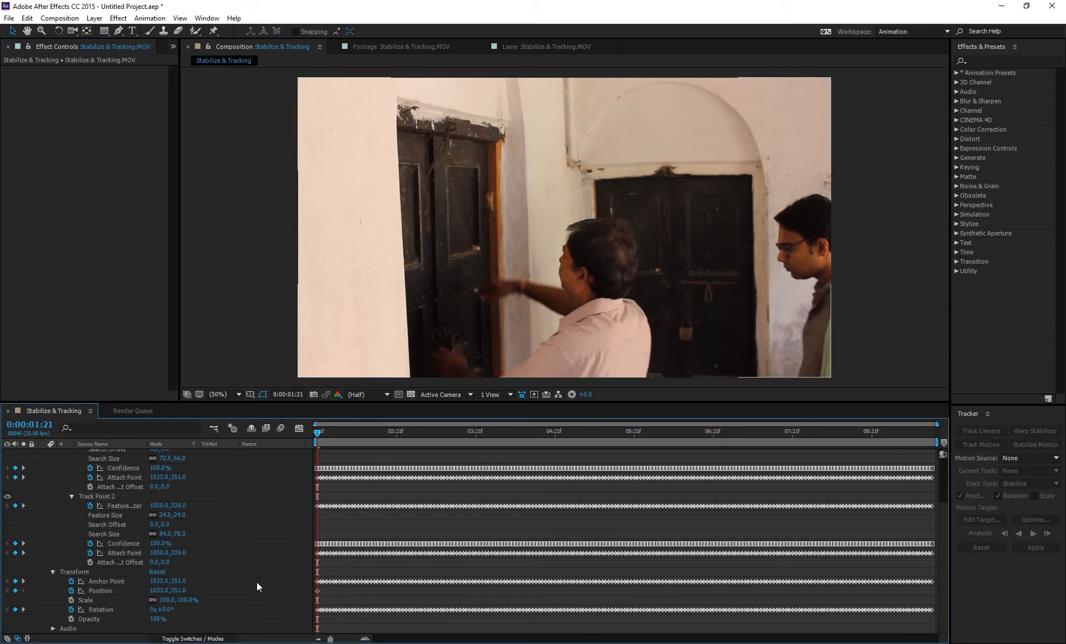
# Preview the stabilized clip and scrub to its last frame to check the exposed frame edges.
pyautogui.press('space')
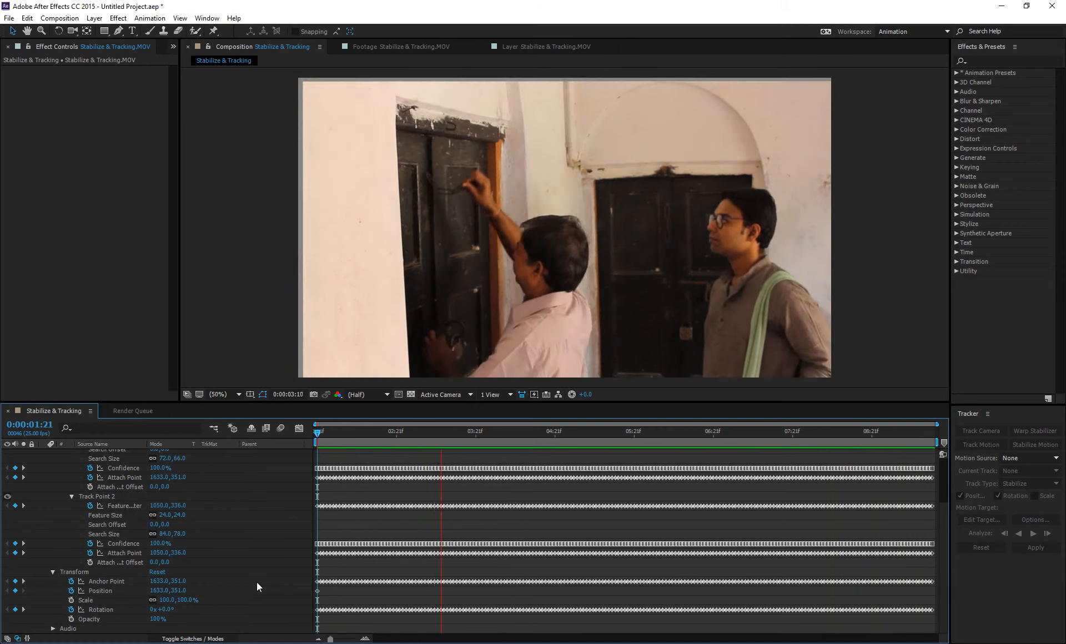
pyautogui.press('space')
pyautogui.moveTo(572, 435); pyautogui.dragTo(444, 431)
pyautogui.moveTo(319, 429); pyautogui.dragTo(958, 447)
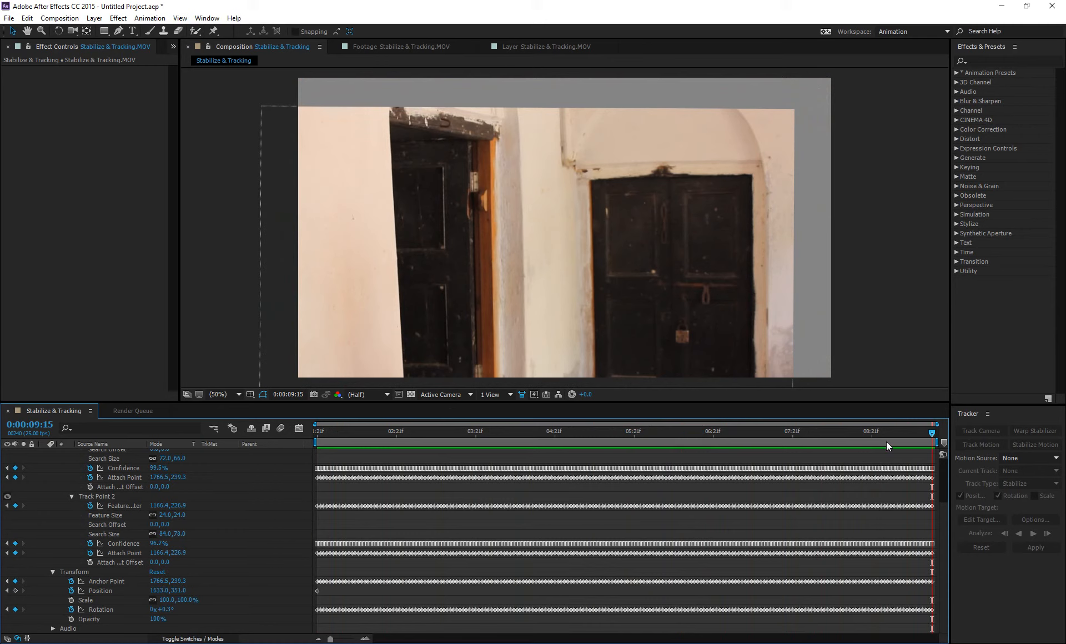
# Show the transparency grid at the last frame and scrub back to the first frame.
pyautogui.moveTo(886, 432); pyautogui.dragTo(982, 401)
pyautogui.click(410, 394)
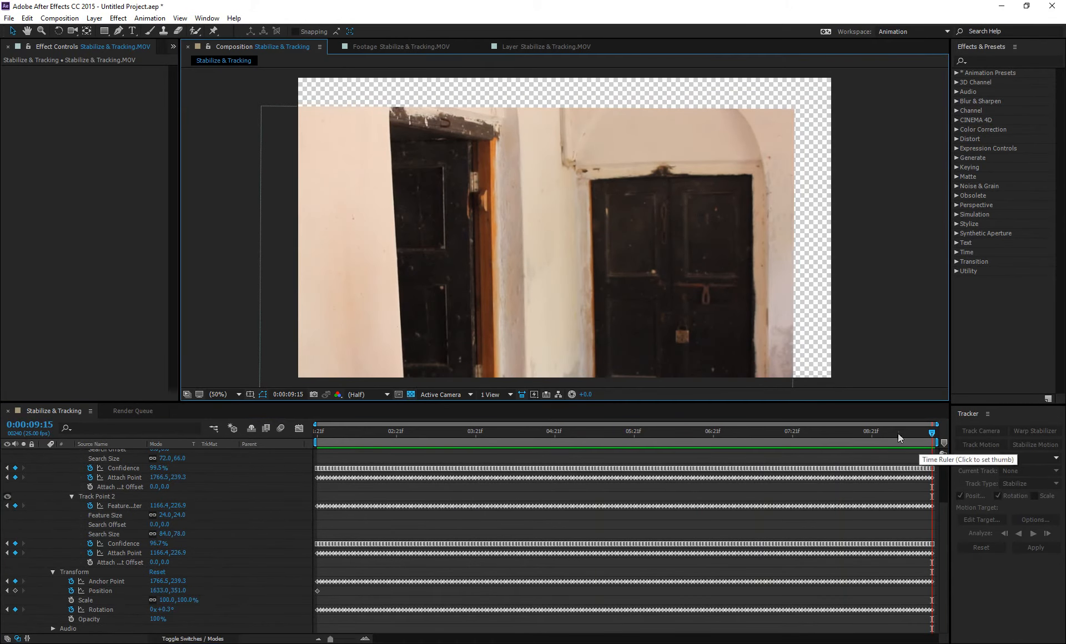
pyautogui.moveTo(891, 432); pyautogui.dragTo(994, 459)
pyautogui.moveTo(902, 483); pyautogui.dragTo(240, 497)
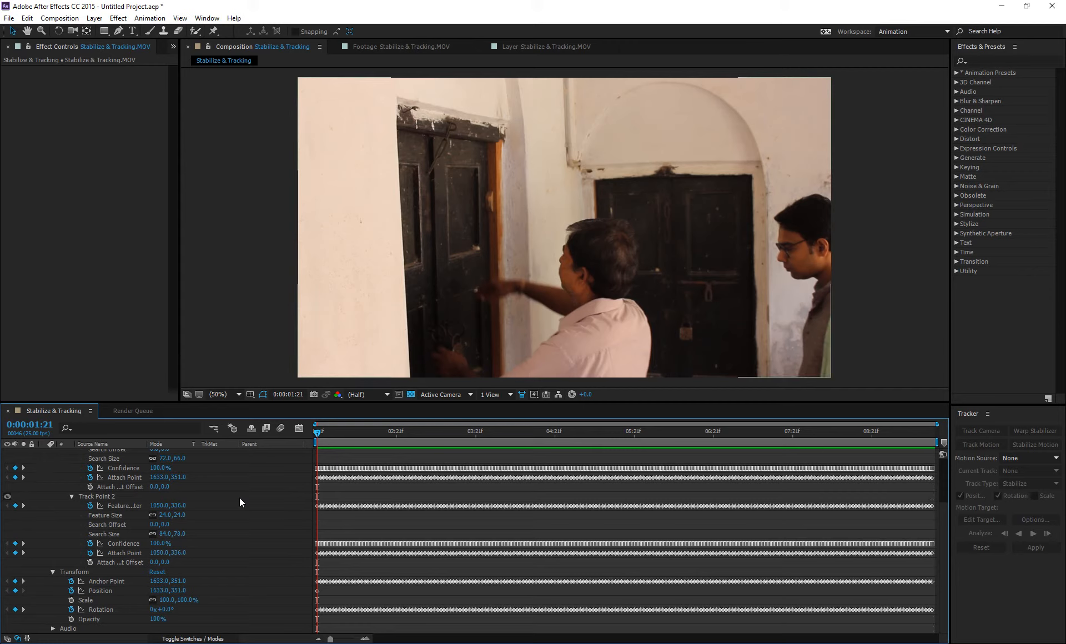
# At the last frame, 0:00:09:15, scale the clip layer to 122% and move it up and right to cover the empty edges.
pyautogui.moveTo(395, 431); pyautogui.dragTo(946, 449)
pyautogui.scroll(4, 98, 530)
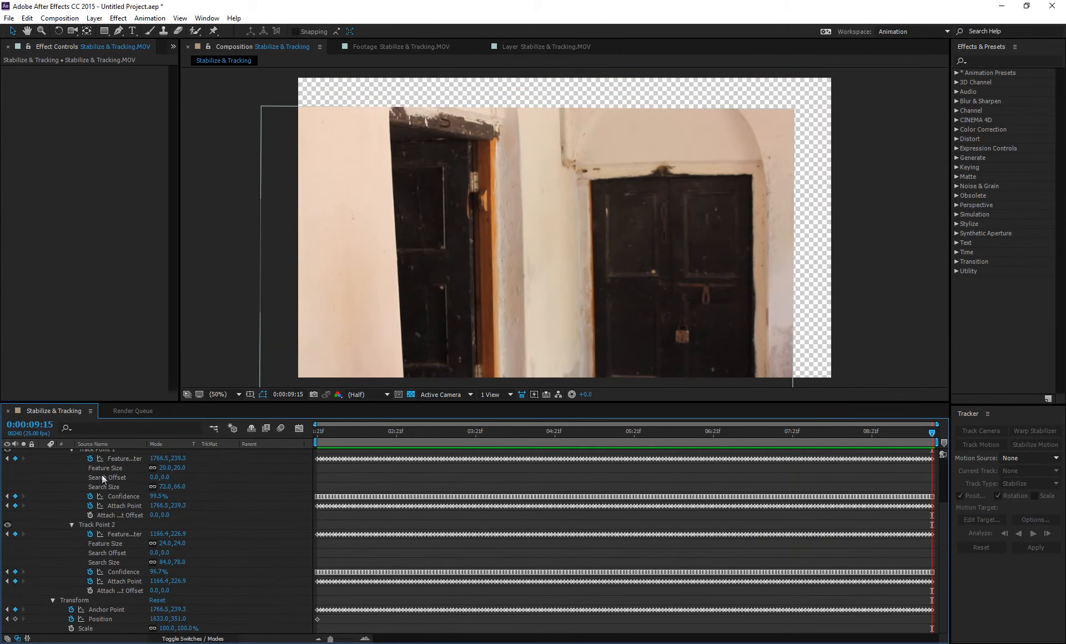
pyautogui.click(112, 454)
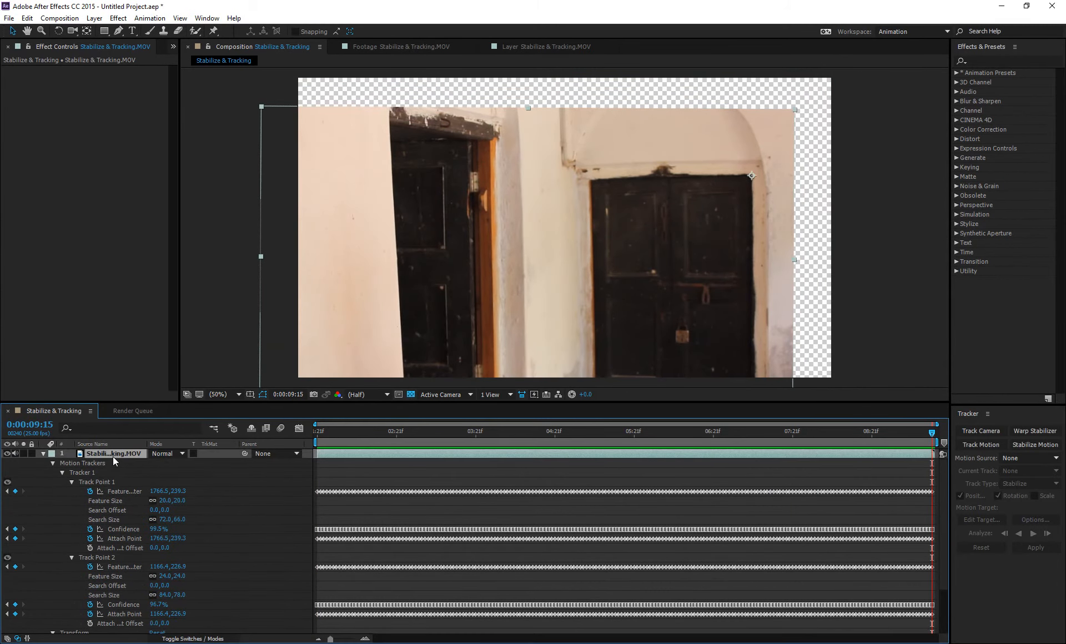
pyautogui.press('s')
pyautogui.moveTo(182, 464); pyautogui.dragTo(194, 463)
pyautogui.moveTo(430, 319); pyautogui.dragTo(462, 298)
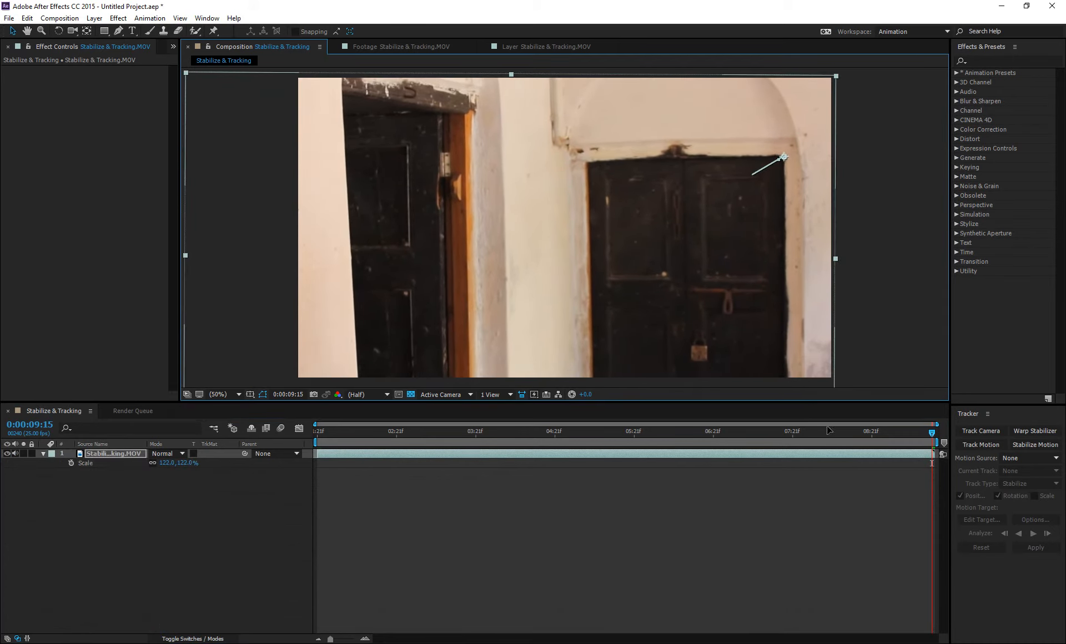
# Preview the scaled, stabilized clip and return to the first frame at 0:00:01:21.
pyautogui.moveTo(838, 433); pyautogui.dragTo(951, 444)
pyautogui.press('space')
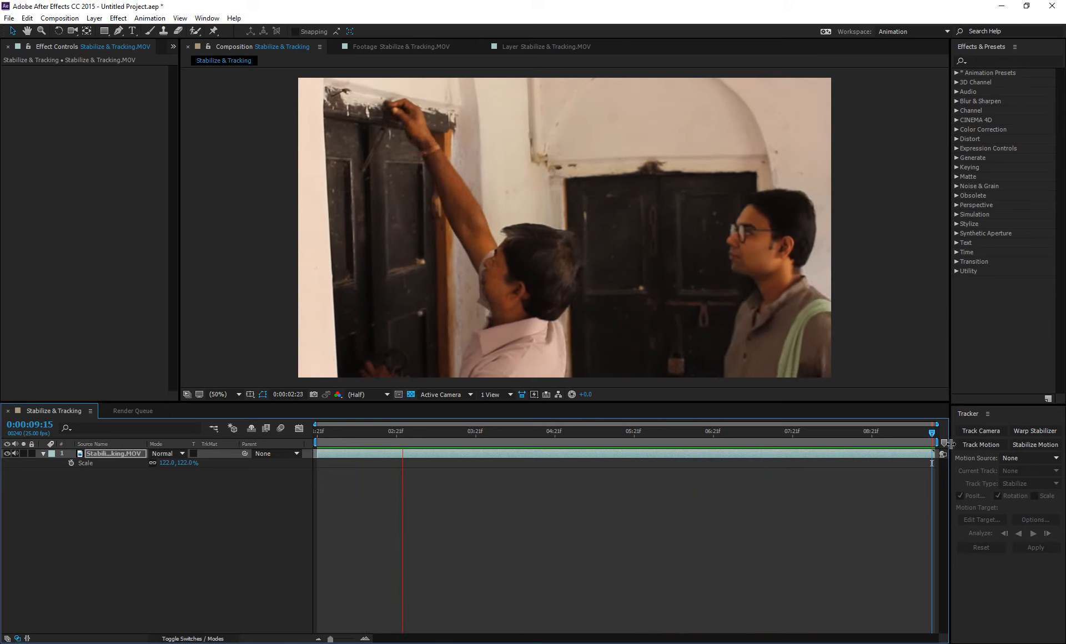
pyautogui.press('space')
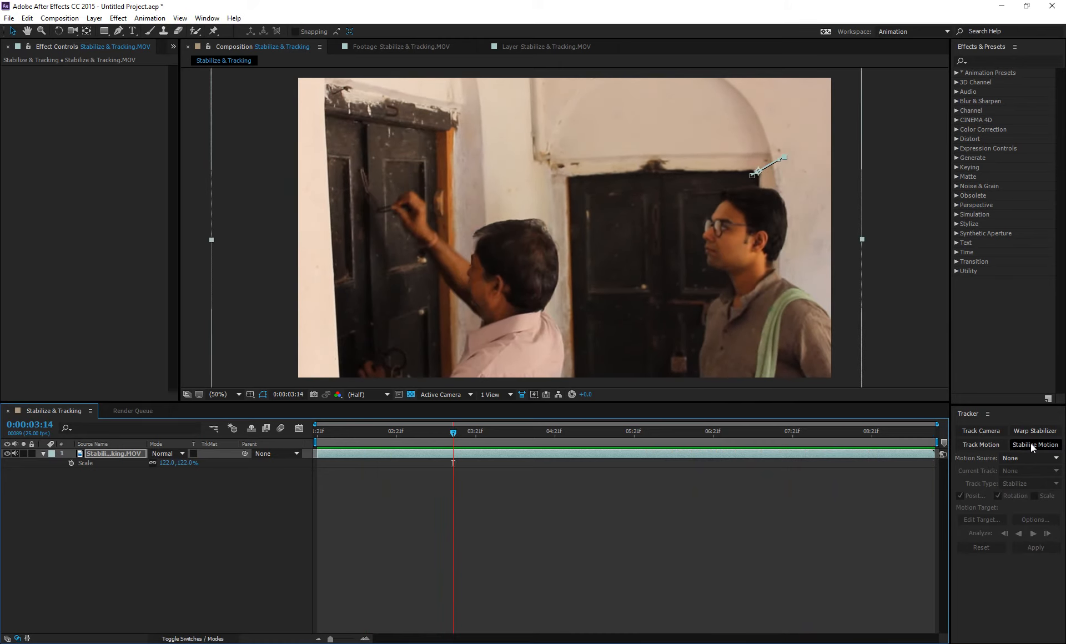
pyautogui.moveTo(444, 437); pyautogui.dragTo(187, 432)
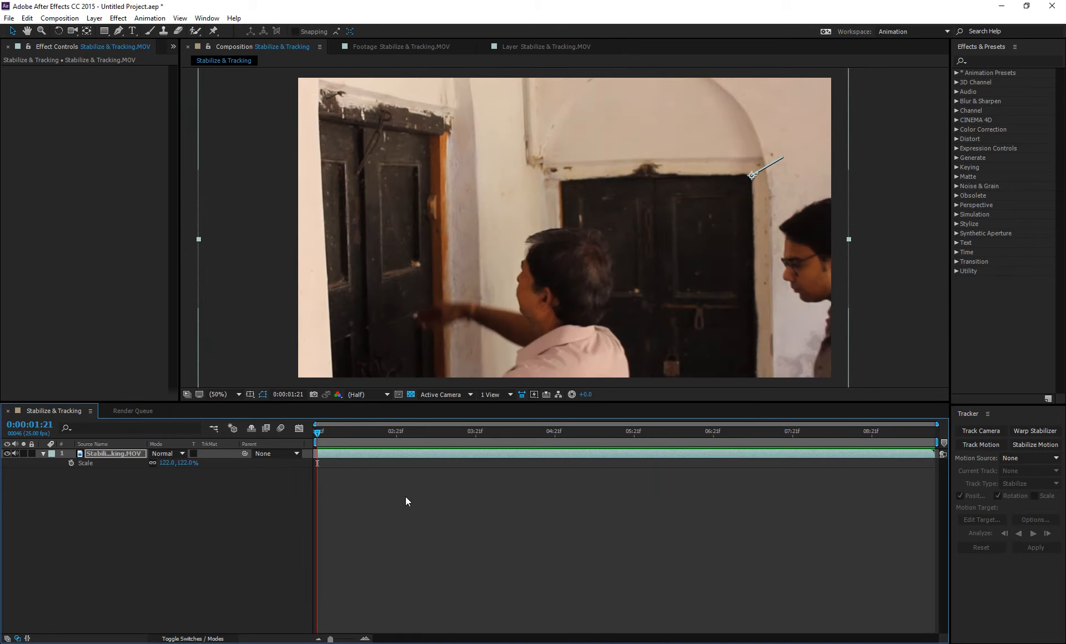
# Reveal the clip layer's Position property and remove its keyframes at the first frame by turning off its animation.
pyautogui.moveTo(326, 432); pyautogui.dragTo(286, 501)
pyautogui.press('p')
pyautogui.moveTo(927, 433); pyautogui.dragTo(194, 479)
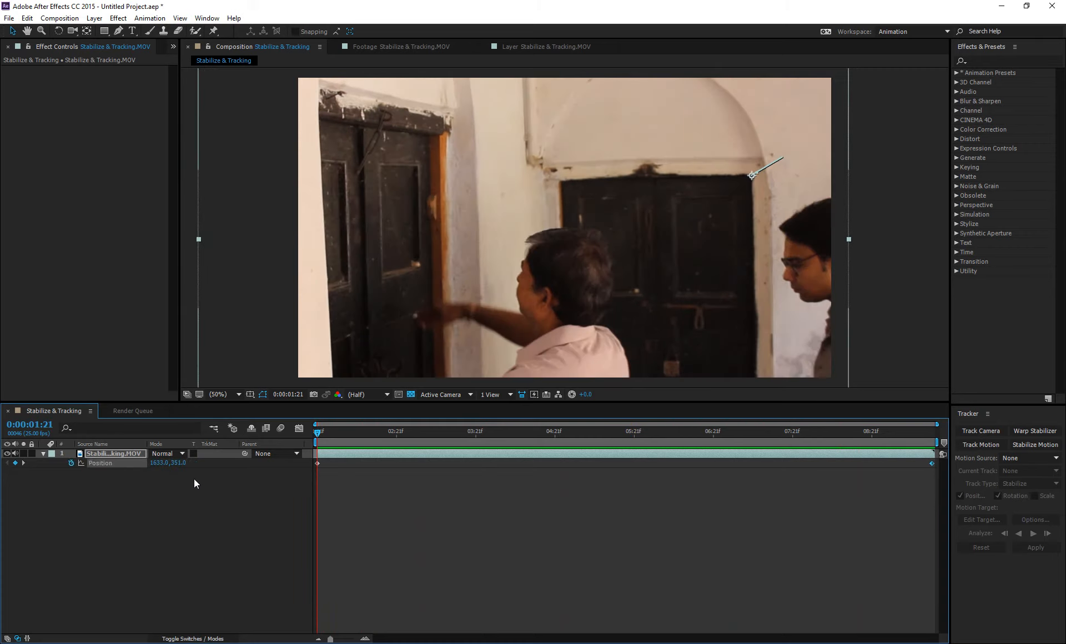
pyautogui.click(71, 462)
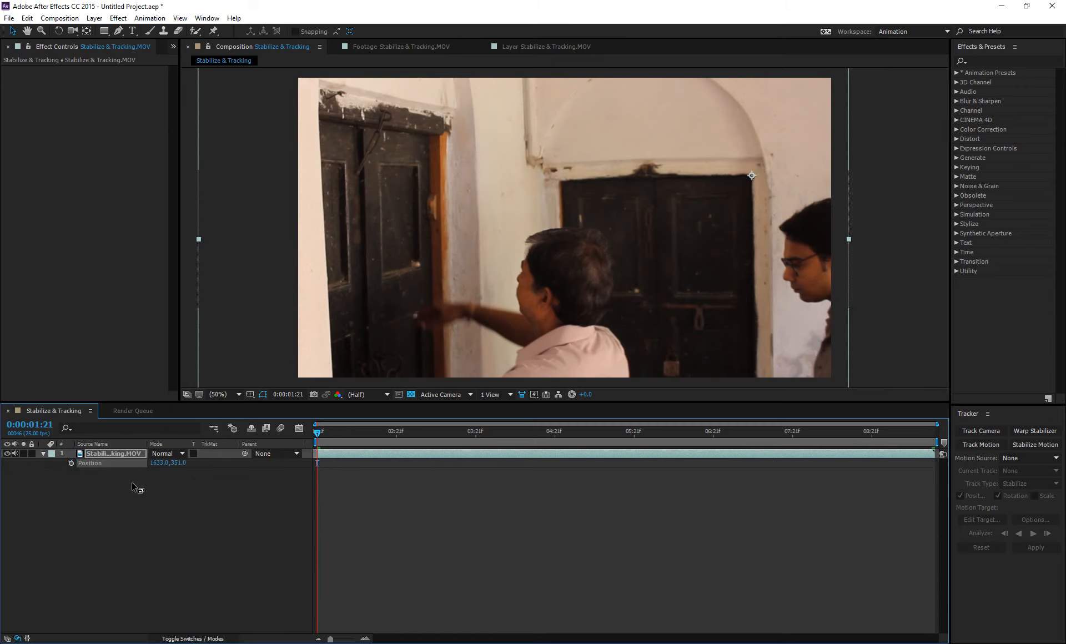
# Move the clip layer down and left to about 1583, 419 at the first frame and preview it up to 0:00:04:15.
pyautogui.moveTo(695, 204); pyautogui.dragTo(683, 225)
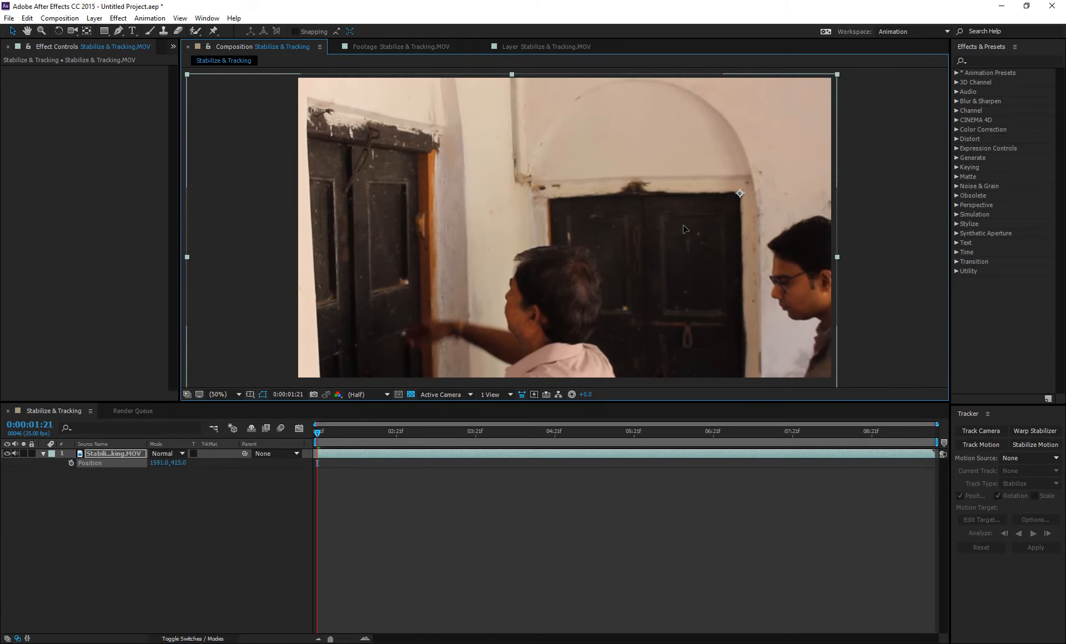
pyautogui.click(624, 498)
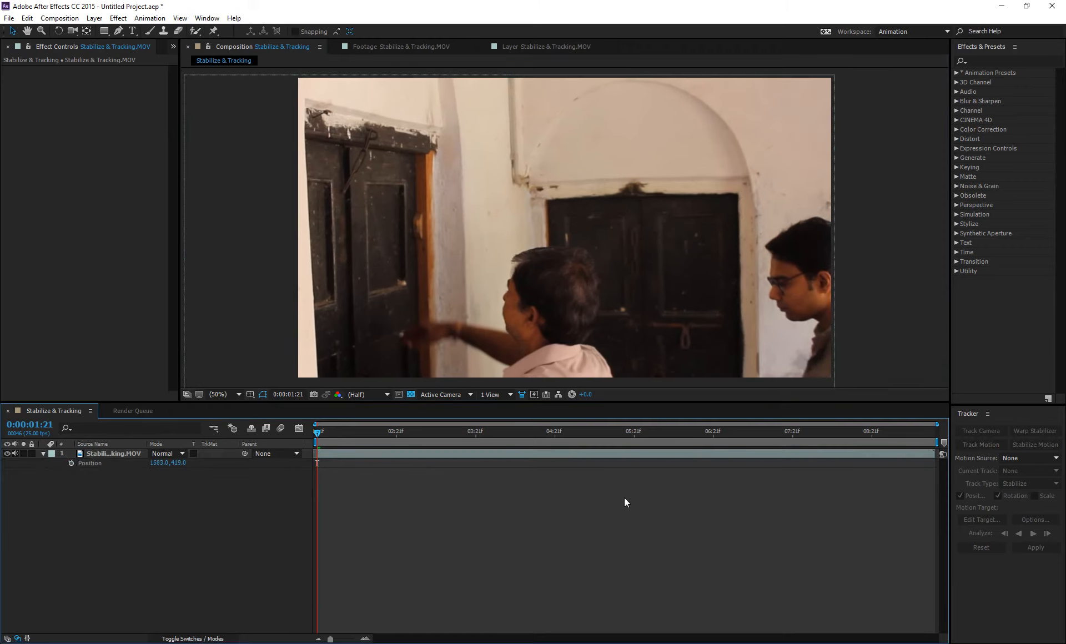
pyautogui.press('space')
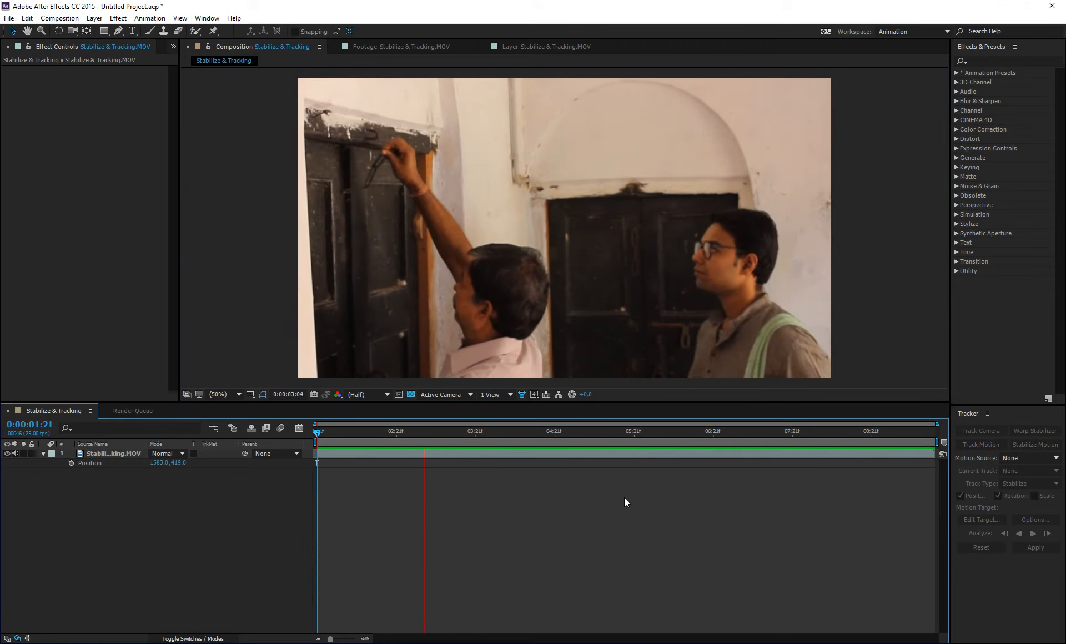
pyautogui.press('space')
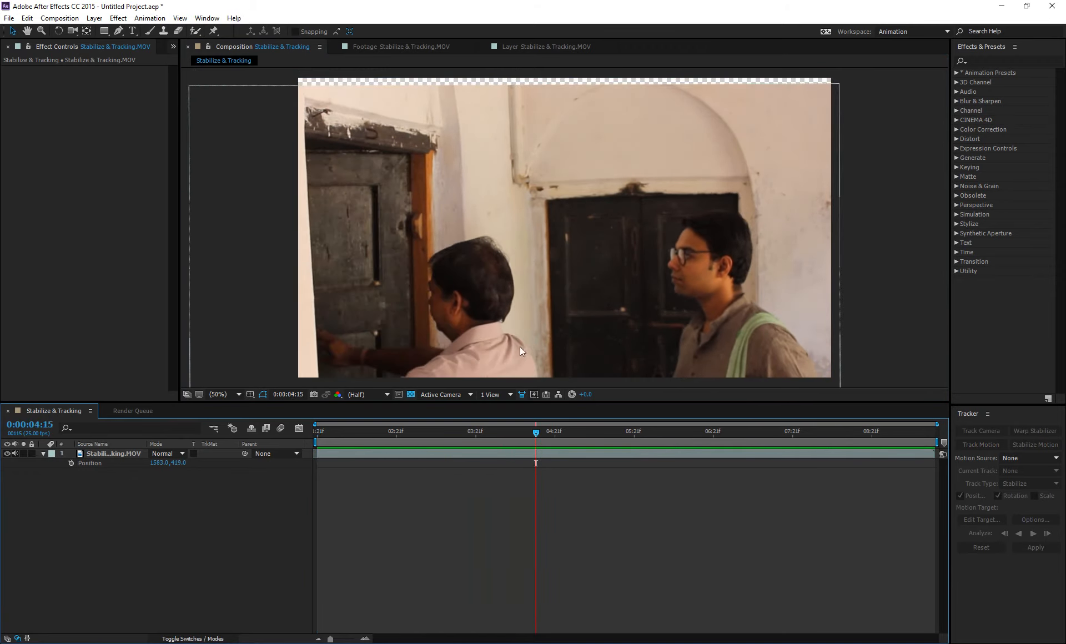
# Reposition the clip layer to about 1745, 283 to cover the empty edges through 0:00:09:15, and return to the first frame.
pyautogui.moveTo(538, 305); pyautogui.dragTo(538, 289)
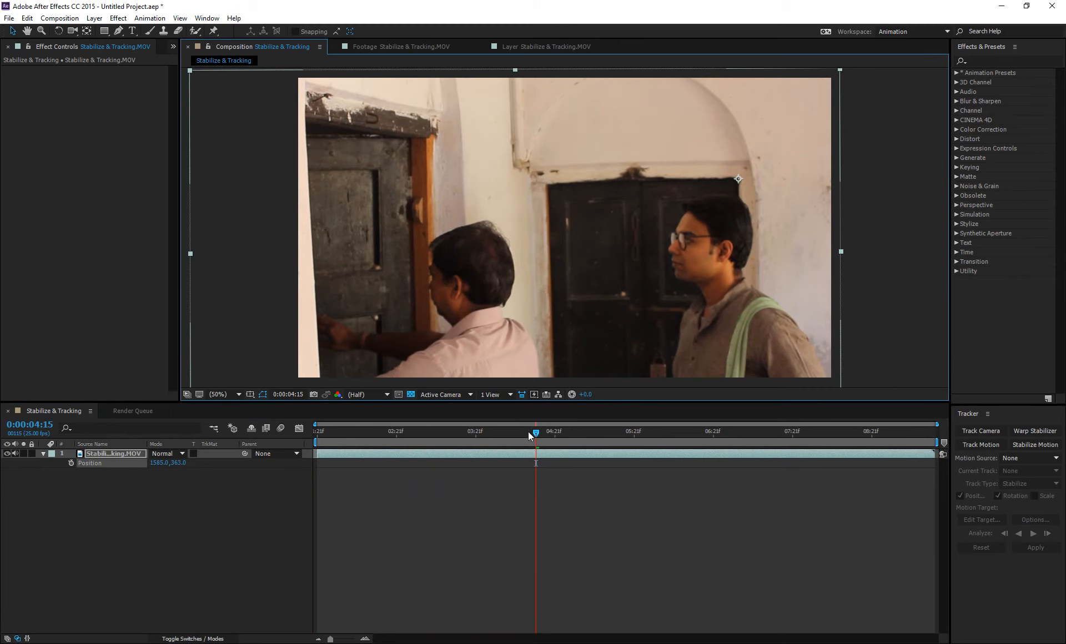
pyautogui.moveTo(528, 432); pyautogui.dragTo(928, 415)
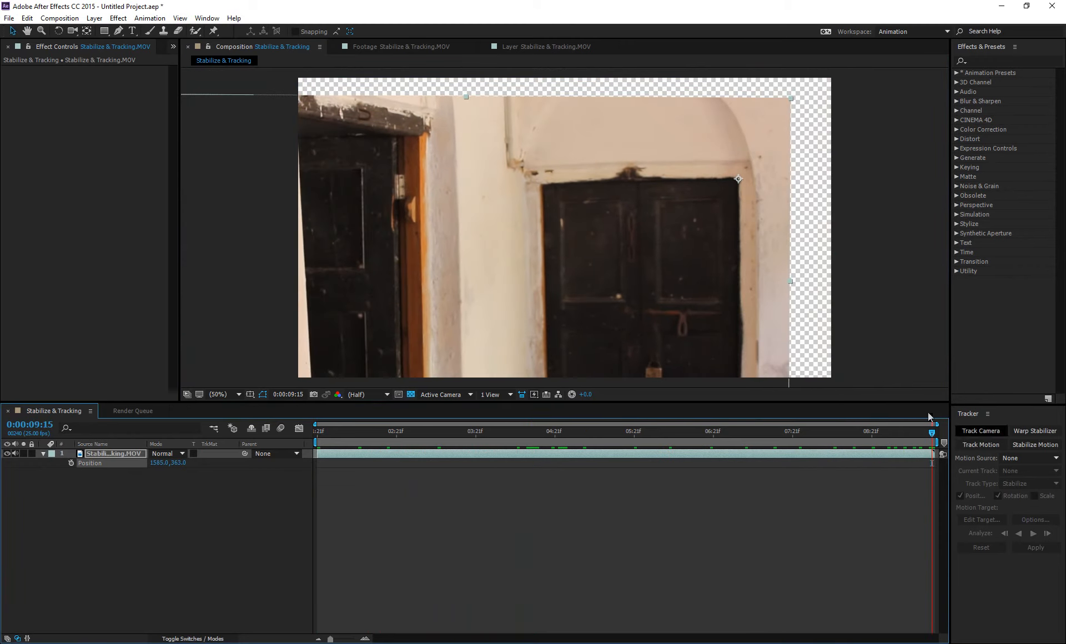
pyautogui.moveTo(599, 333); pyautogui.dragTo(643, 311)
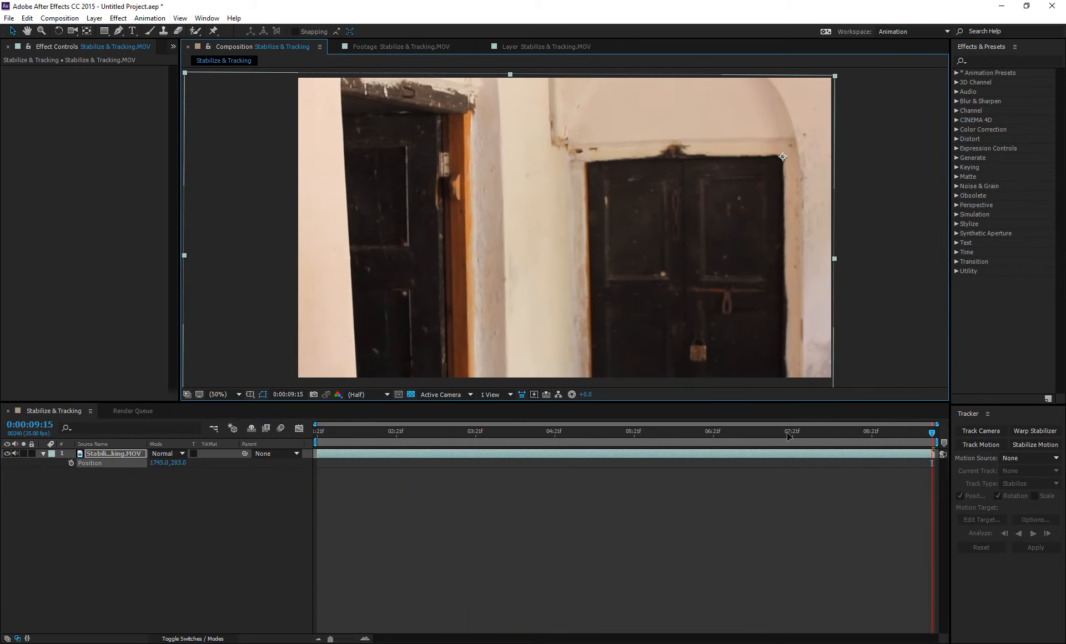
pyautogui.moveTo(931, 433); pyautogui.dragTo(221, 440)
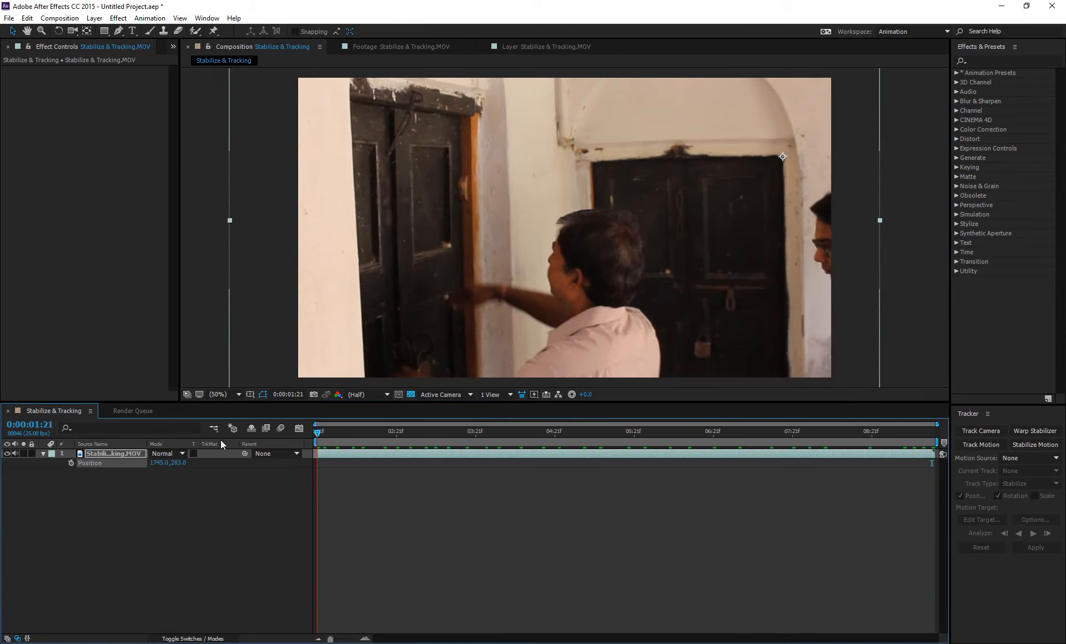
# Preview the repositioned, stabilized clip and scrub back to the first frame at 0:00:01:21.
pyautogui.click(662, 565)
pyautogui.press('space')
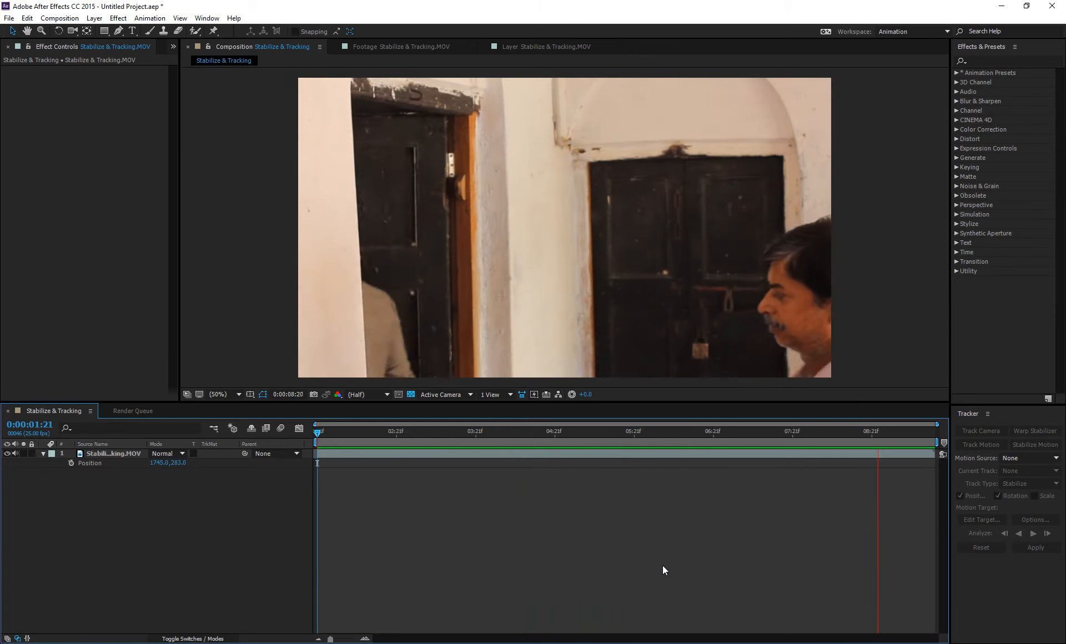
pyautogui.click(395, 431)
pyautogui.moveTo(463, 434); pyautogui.dragTo(263, 495)
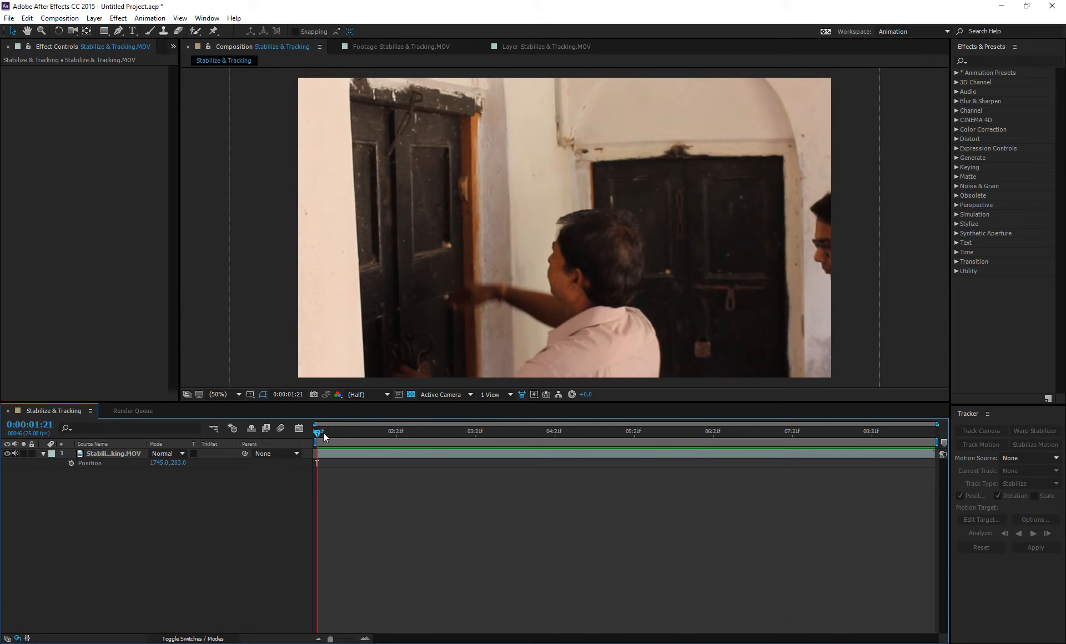
pyautogui.moveTo(323, 432); pyautogui.dragTo(152, 493)
# Create a second composition from the imported Stabilize & Tracking.MOV footage.
pyautogui.click(174, 47)
pyautogui.click(173, 62)
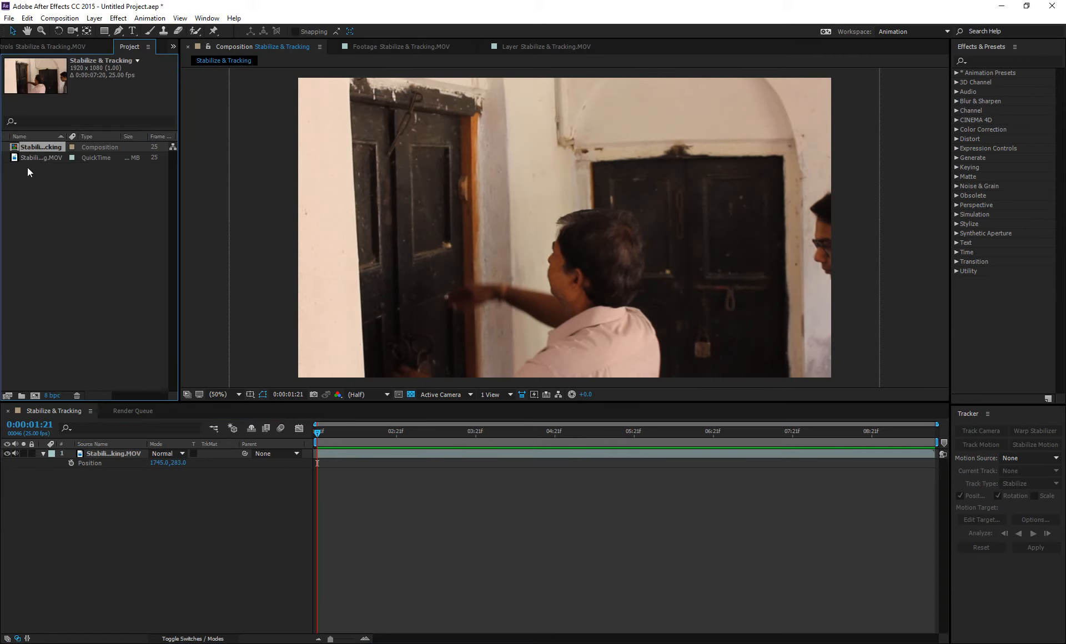
pyautogui.moveTo(40, 158); pyautogui.dragTo(39, 193)
pyautogui.moveTo(27, 371); pyautogui.dragTo(35, 395)
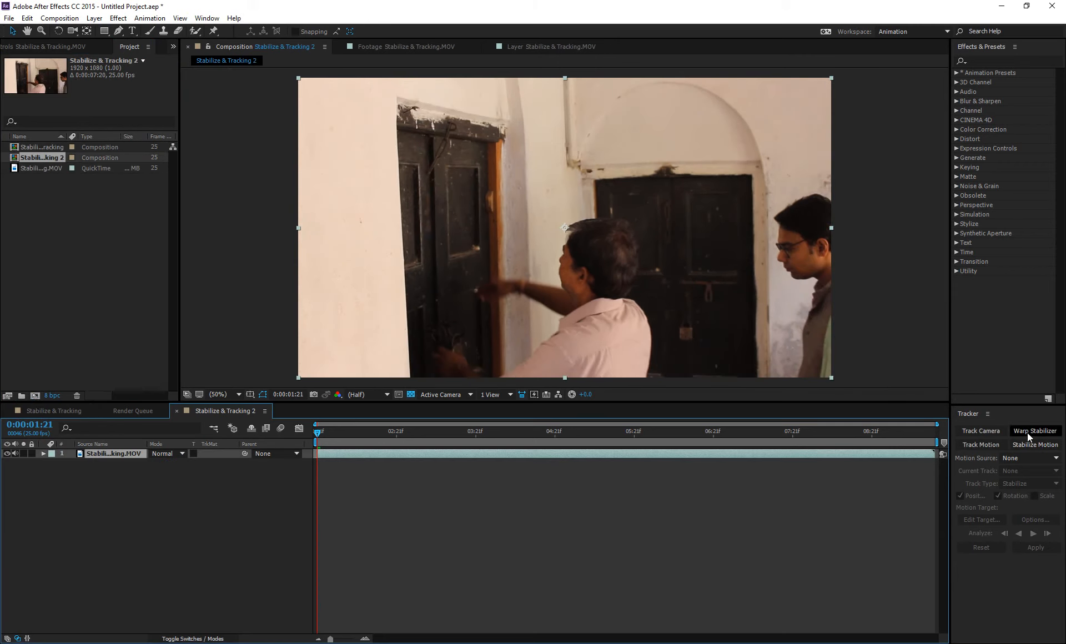
# Apply Warp Stabilizer VFX to the clip layer and review its Advanced settings and Method options while keeping Subspace Warp.
pyautogui.click(140, 19)
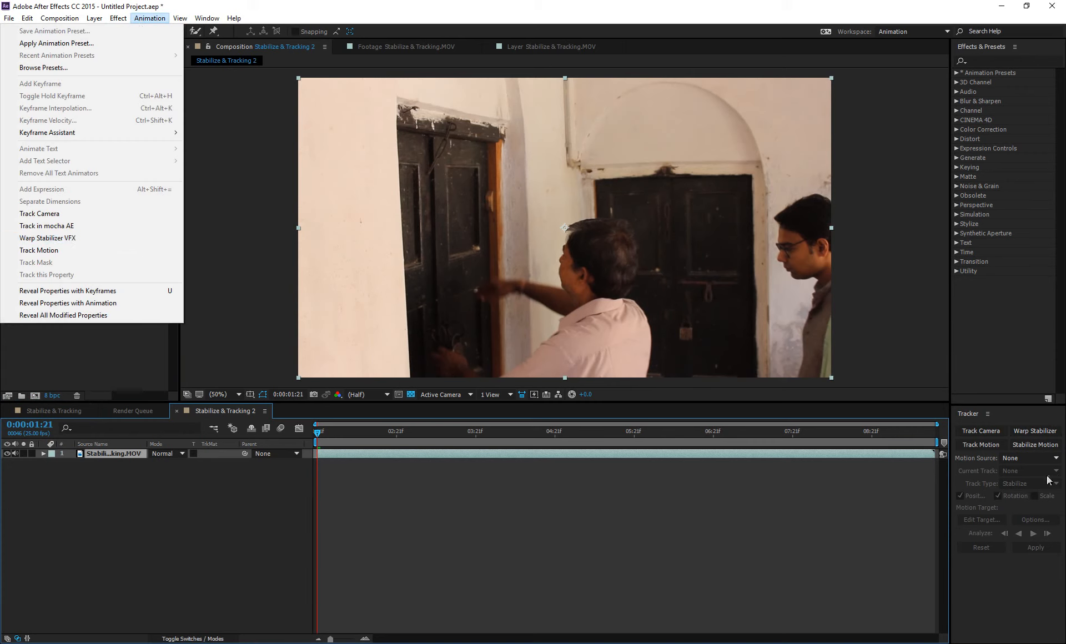
pyautogui.click(1032, 432)
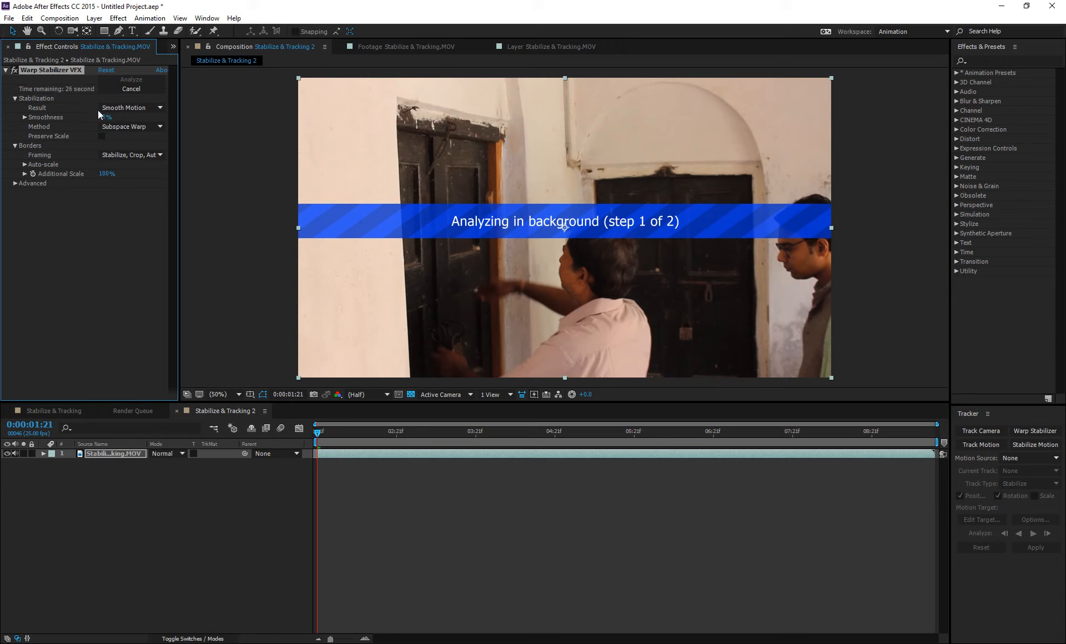
pyautogui.click(15, 184)
pyautogui.click(15, 184)
pyautogui.click(127, 127)
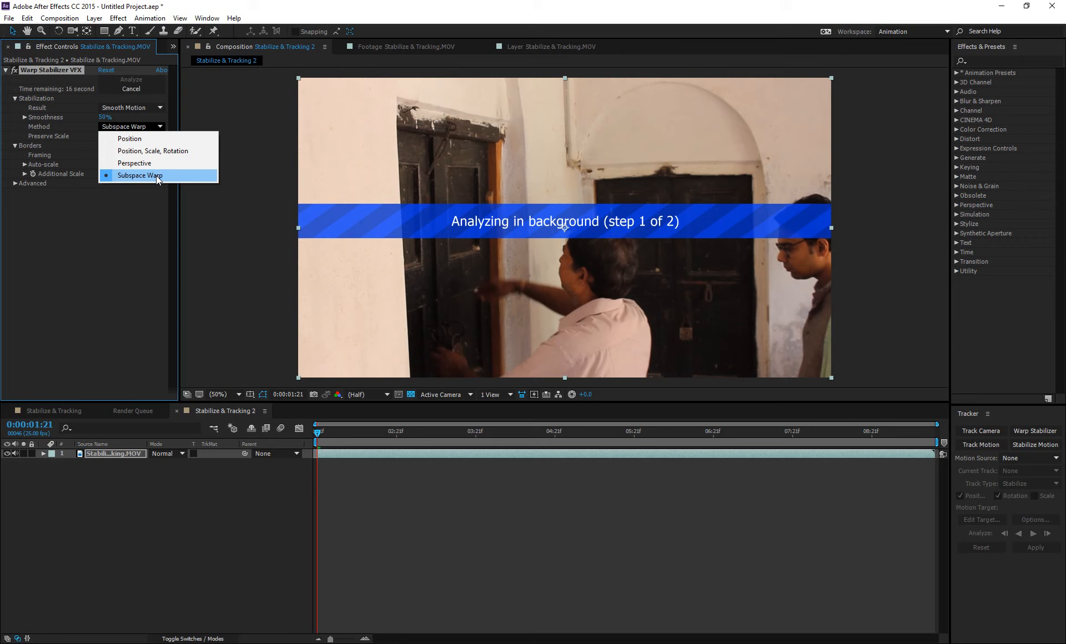
pyautogui.click(89, 245)
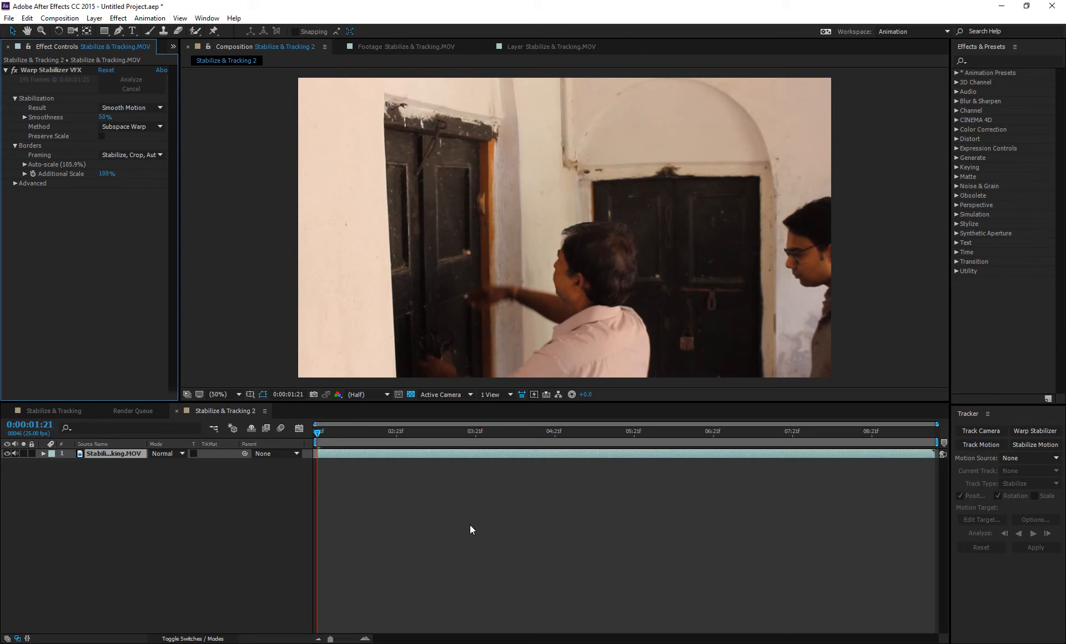
# Preview the warp-stabilized clip, inspect frames around 0:00:08:19 and 0:00:04:15, and return to the first frame.
pyautogui.press('space')
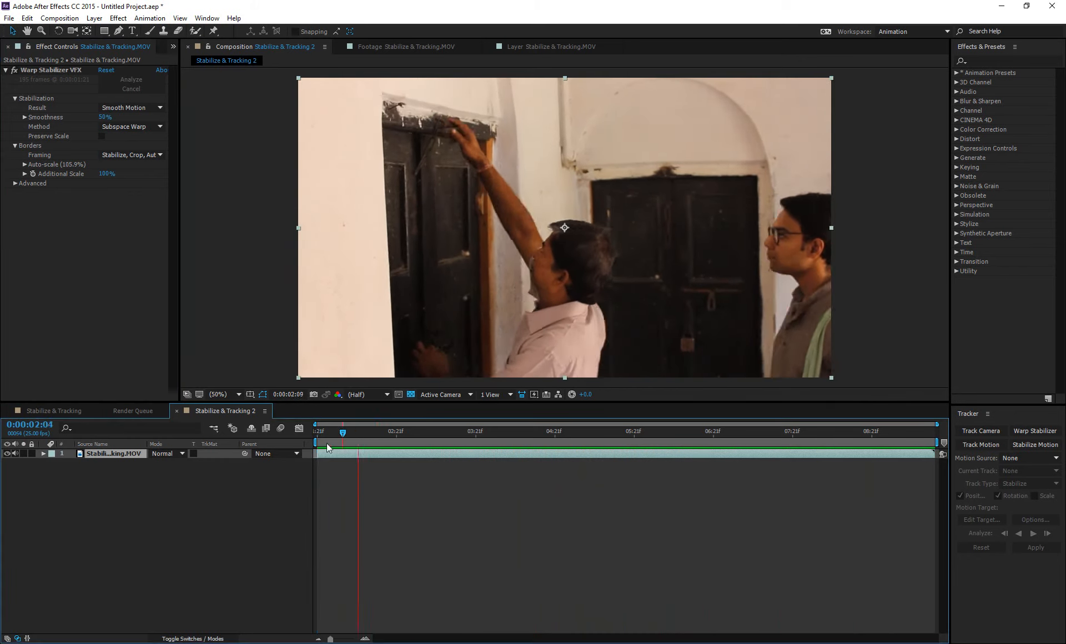
pyautogui.moveTo(327, 443); pyautogui.dragTo(869, 485)
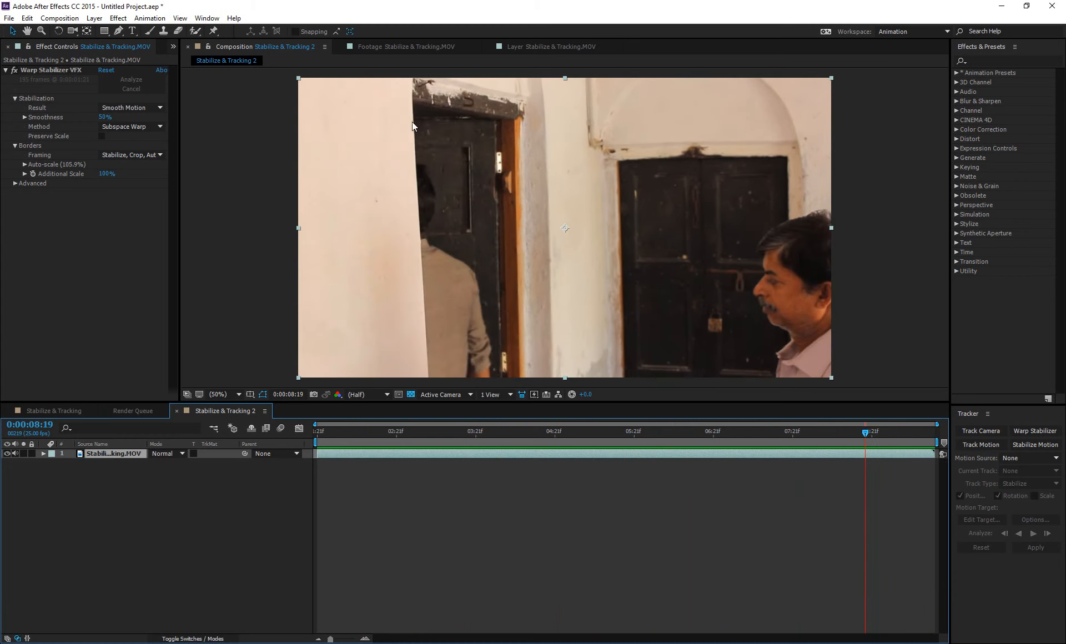
pyautogui.moveTo(886, 437); pyautogui.dragTo(536, 454)
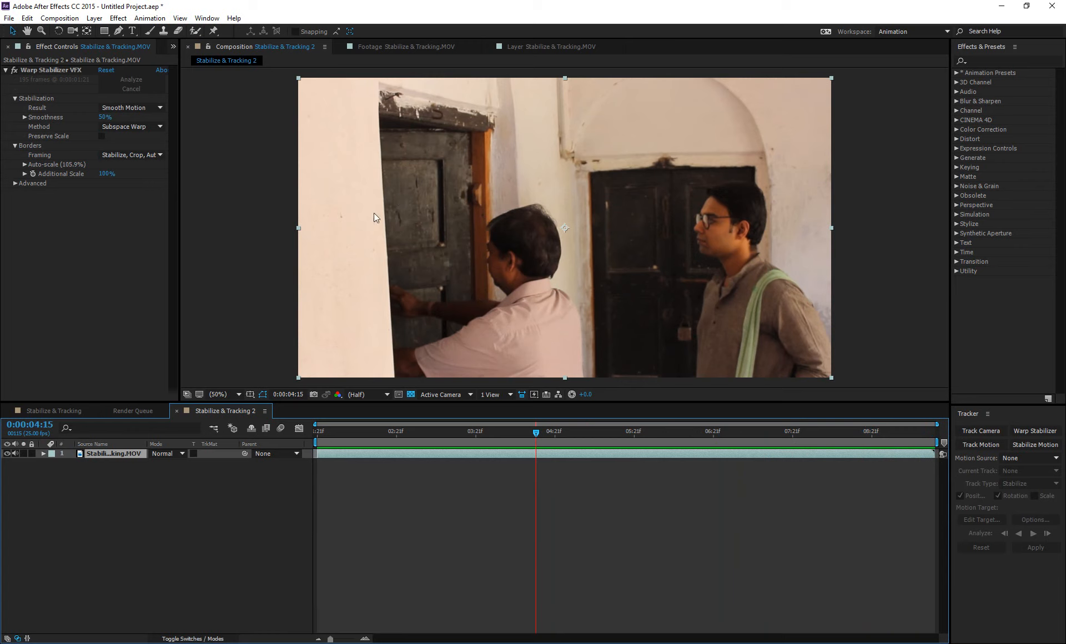
pyautogui.press('space')
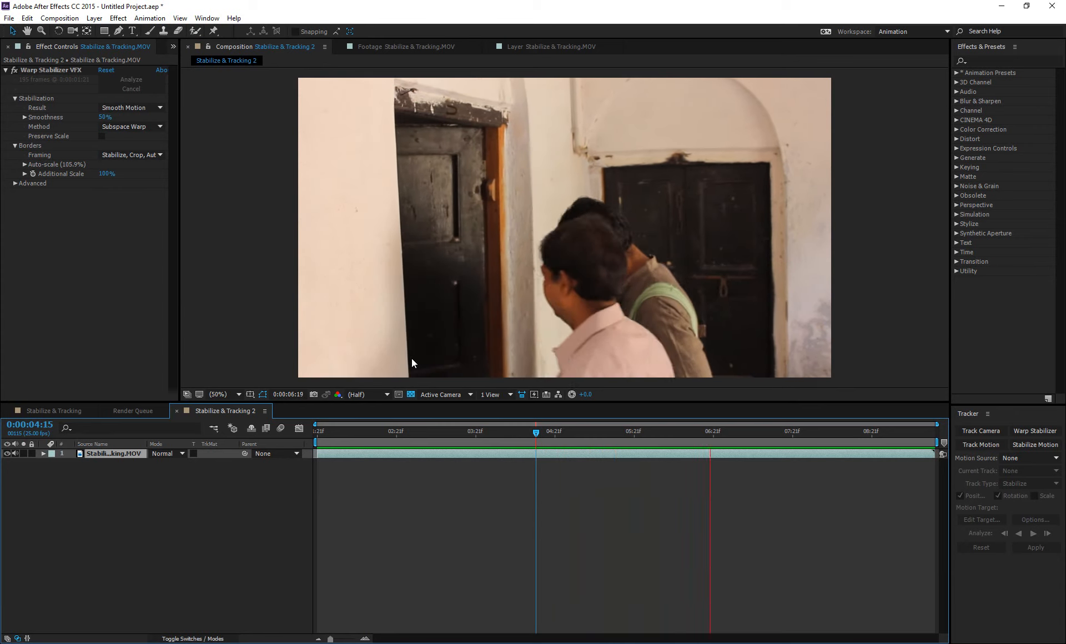
pyautogui.moveTo(578, 438); pyautogui.dragTo(292, 454)
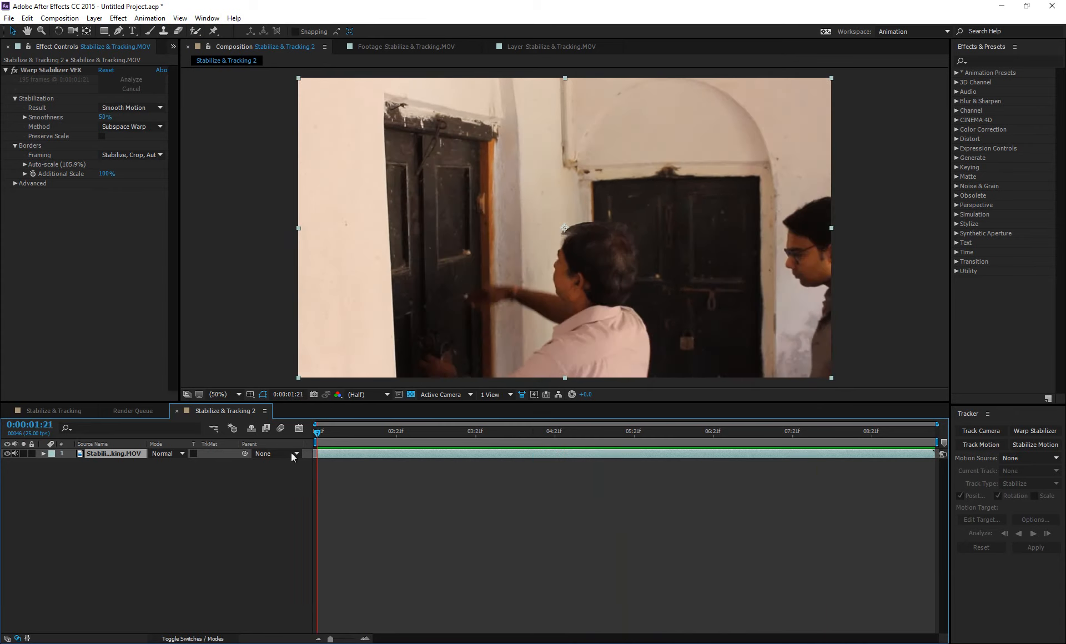
# Set the Warp Stabilizer's Method to Position, Scale, Rotation and preview the clip up to 0:00:07:18.
pyautogui.click(130, 127)
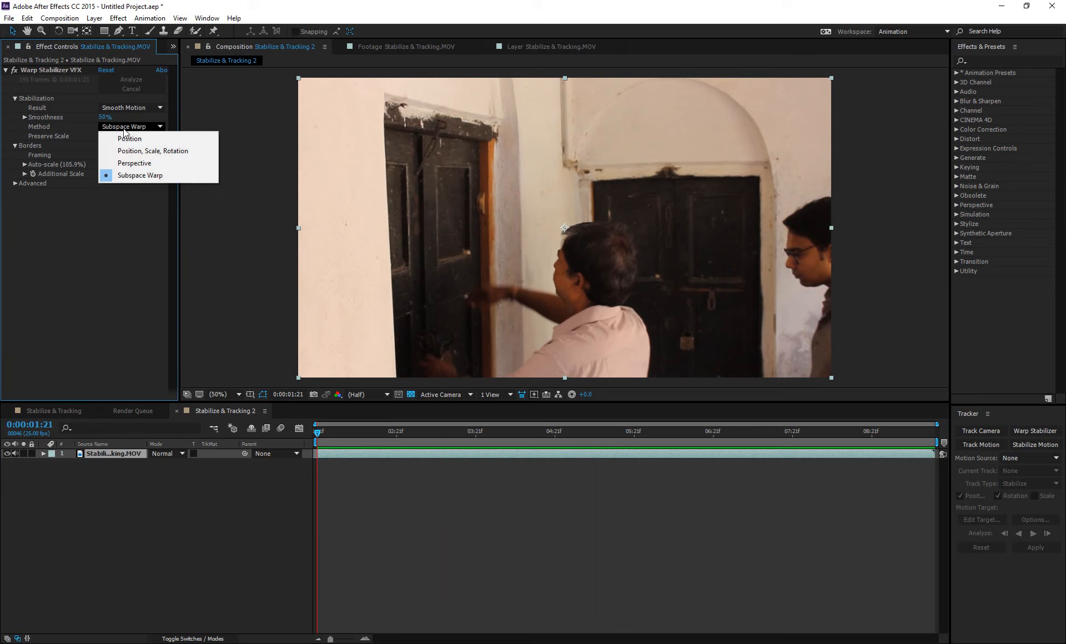
pyautogui.click(158, 151)
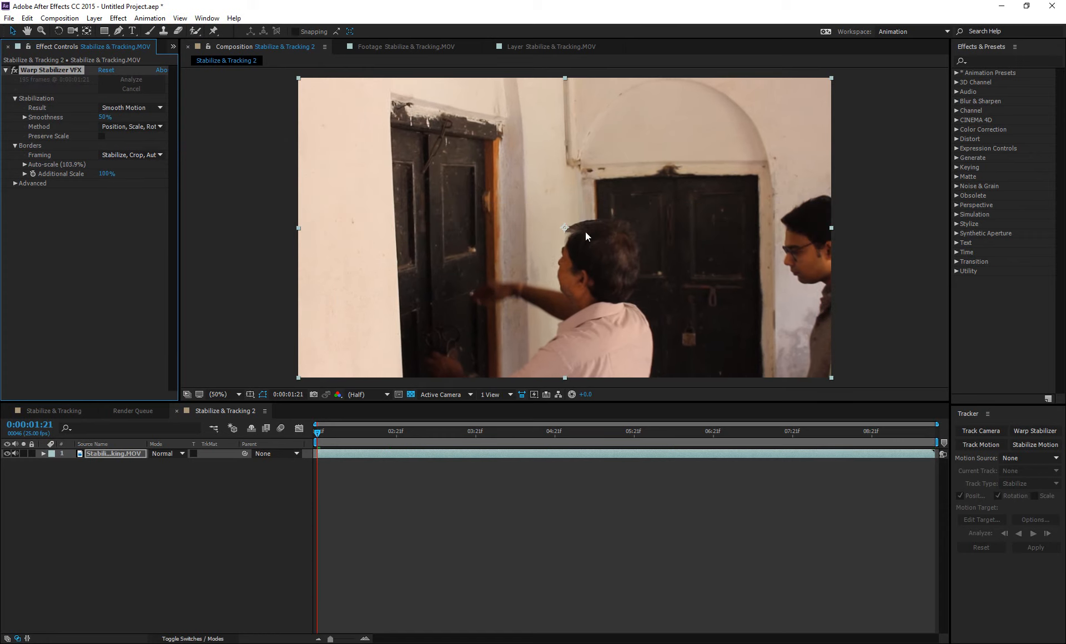
pyautogui.click(518, 521)
pyautogui.press('space')
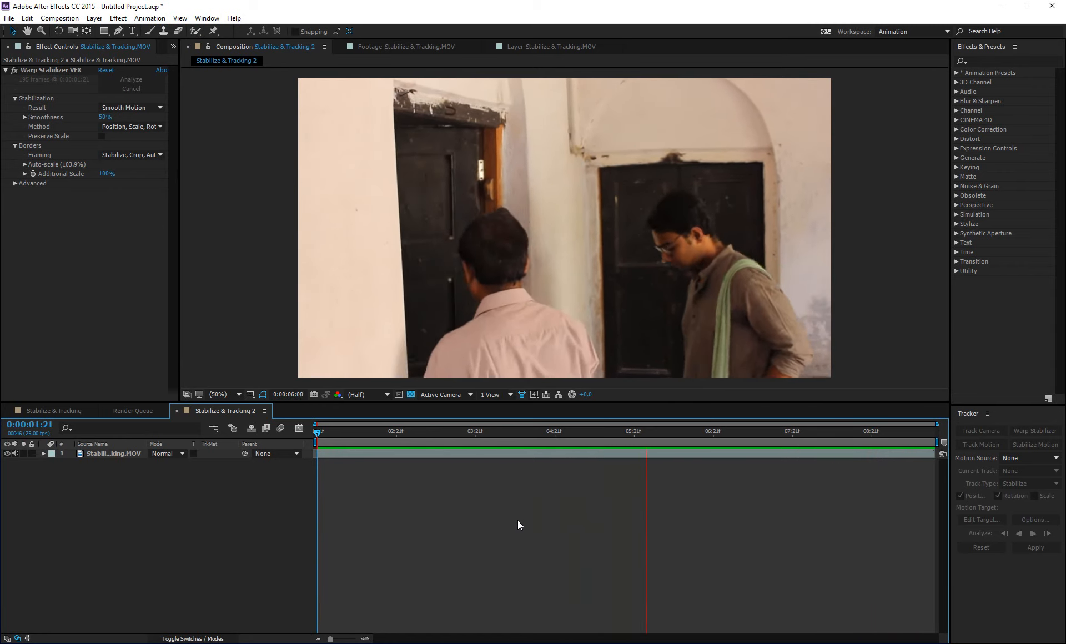
pyautogui.press('space')
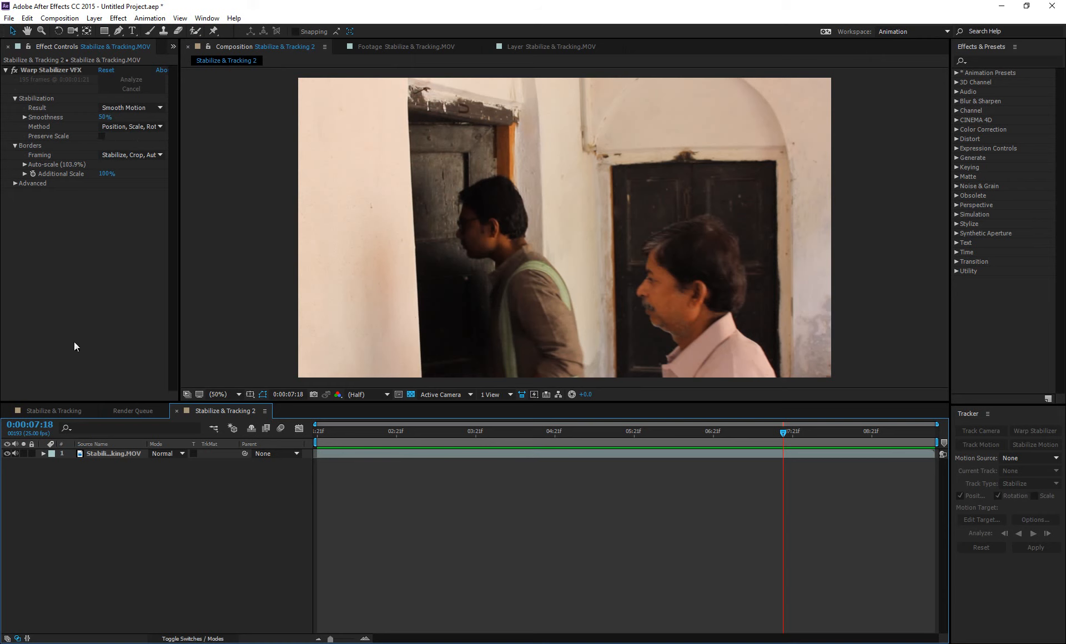
# Import the Warp Stabilizer video from the After Effect Classes folder into the project.
pyautogui.click(174, 46)
pyautogui.click(195, 65)
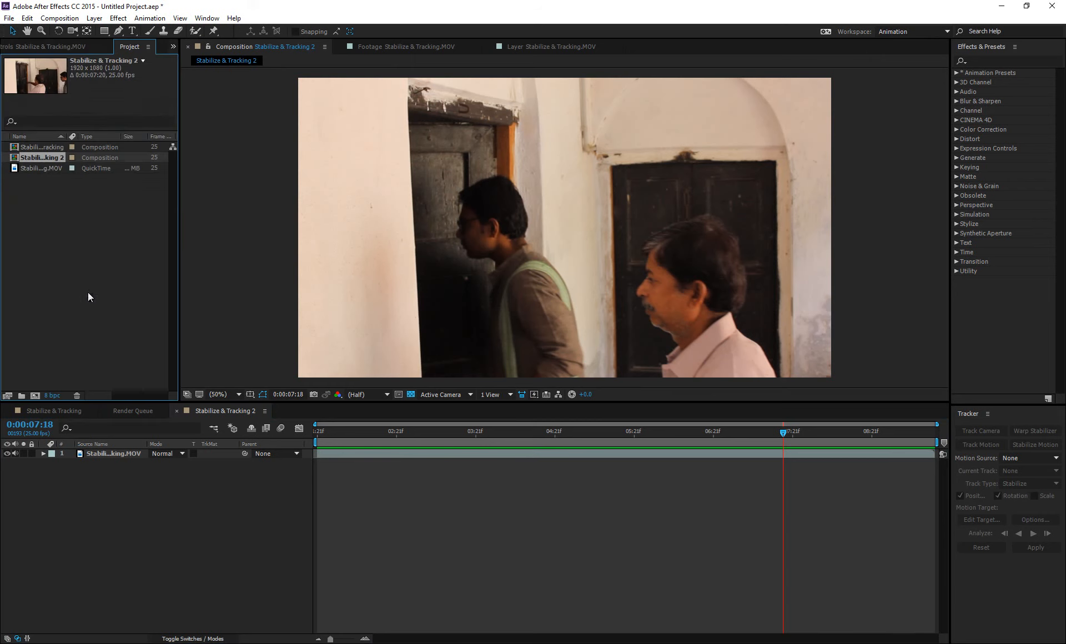
pyautogui.doubleClick(87, 296)
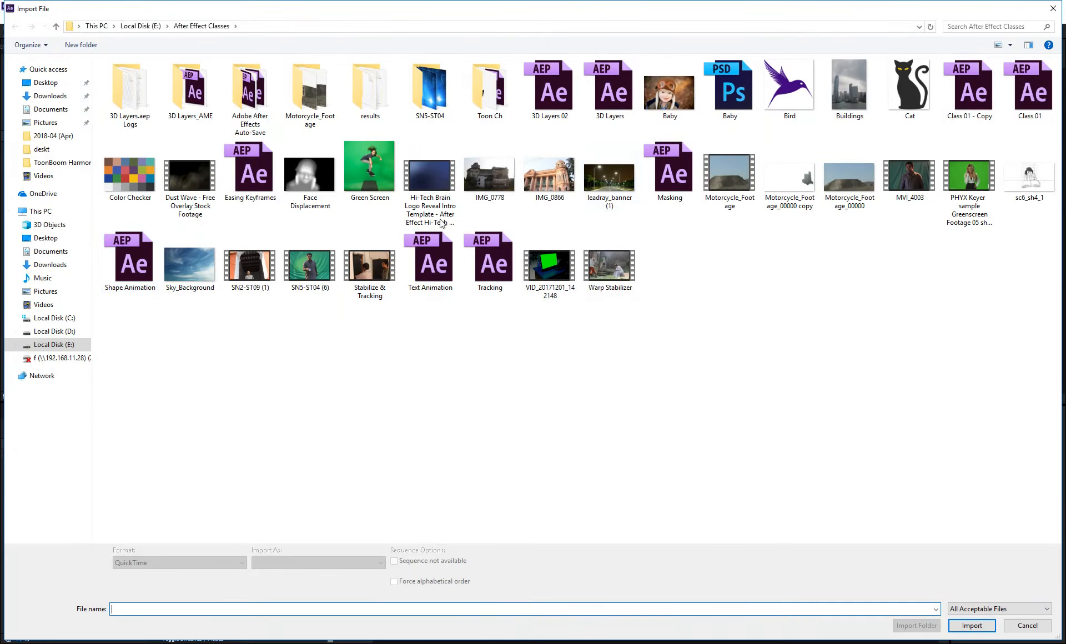
pyautogui.doubleClick(613, 274)
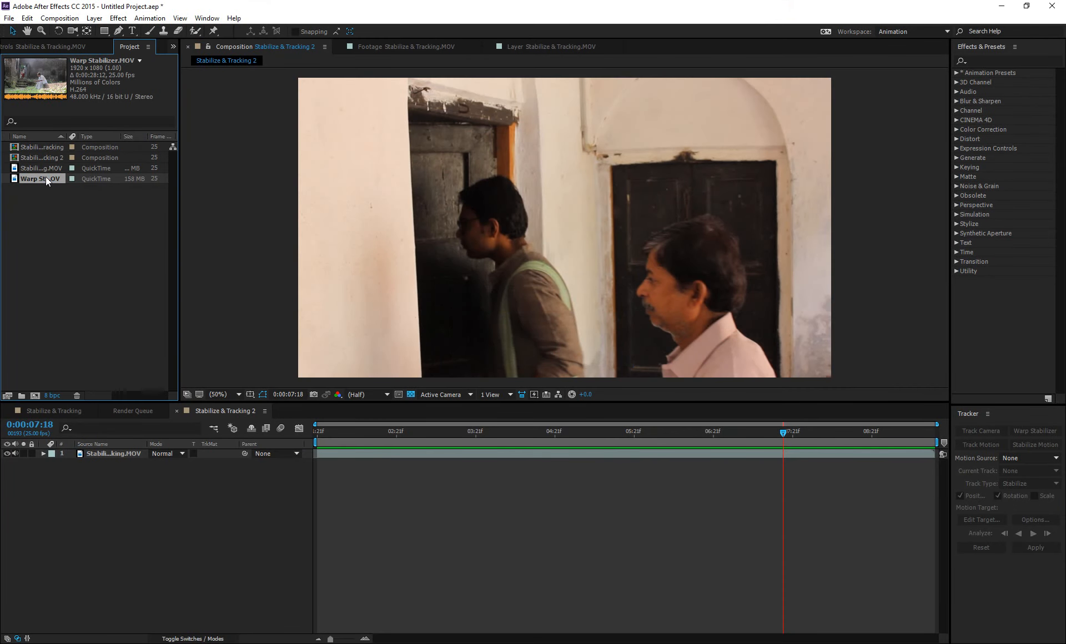
# Start another footage import and browse through Local Disk (D:) to the My Project Work folder on Local Disk (E:).
pyautogui.doubleClick(48, 252)
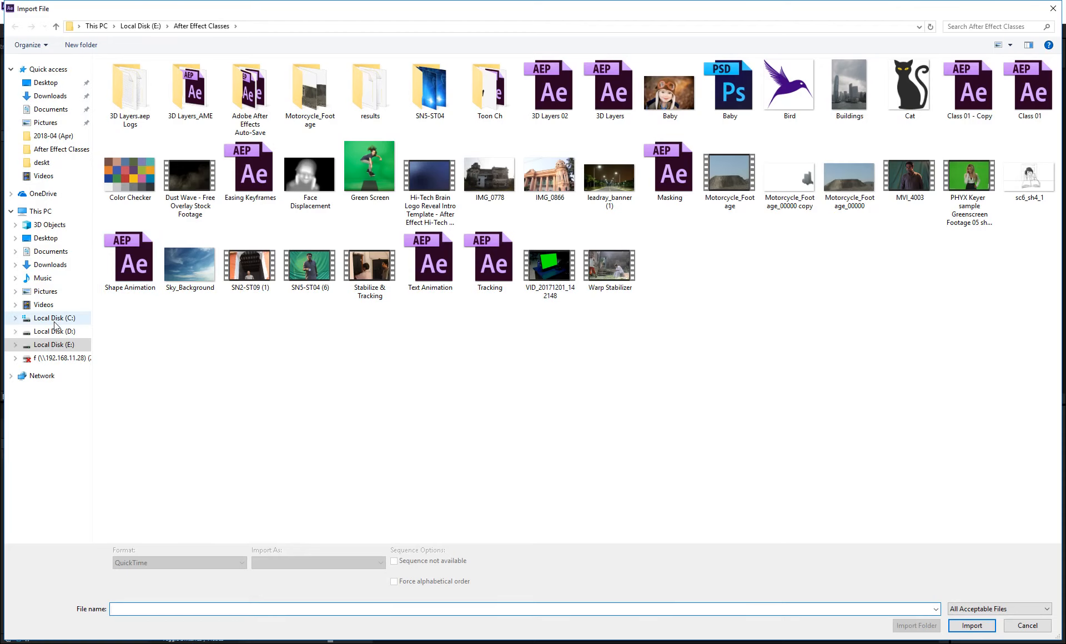
pyautogui.click(56, 331)
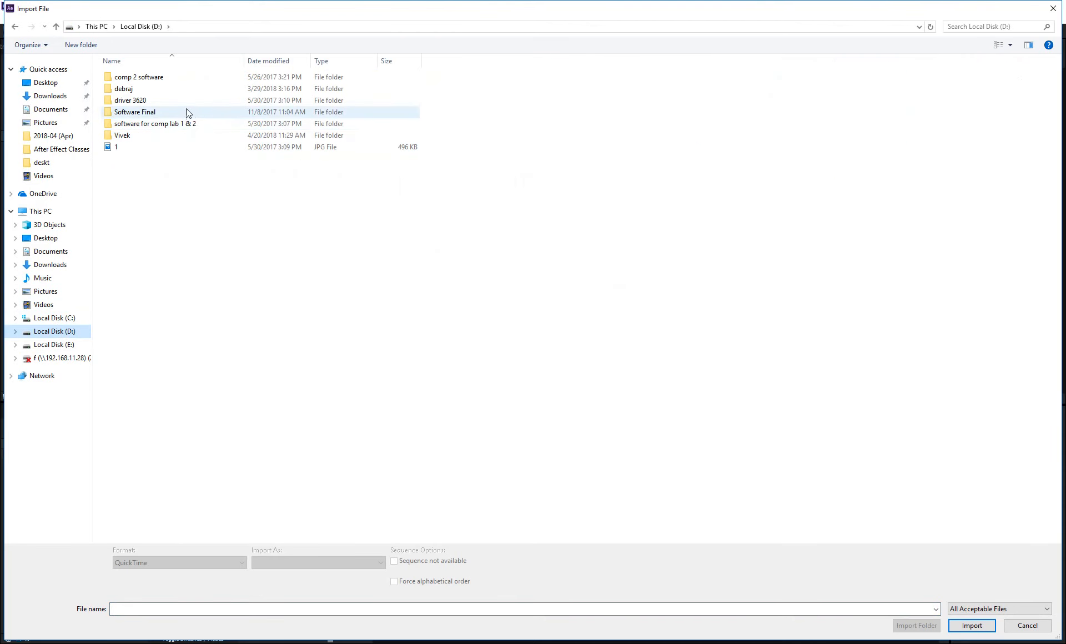
pyautogui.doubleClick(146, 89)
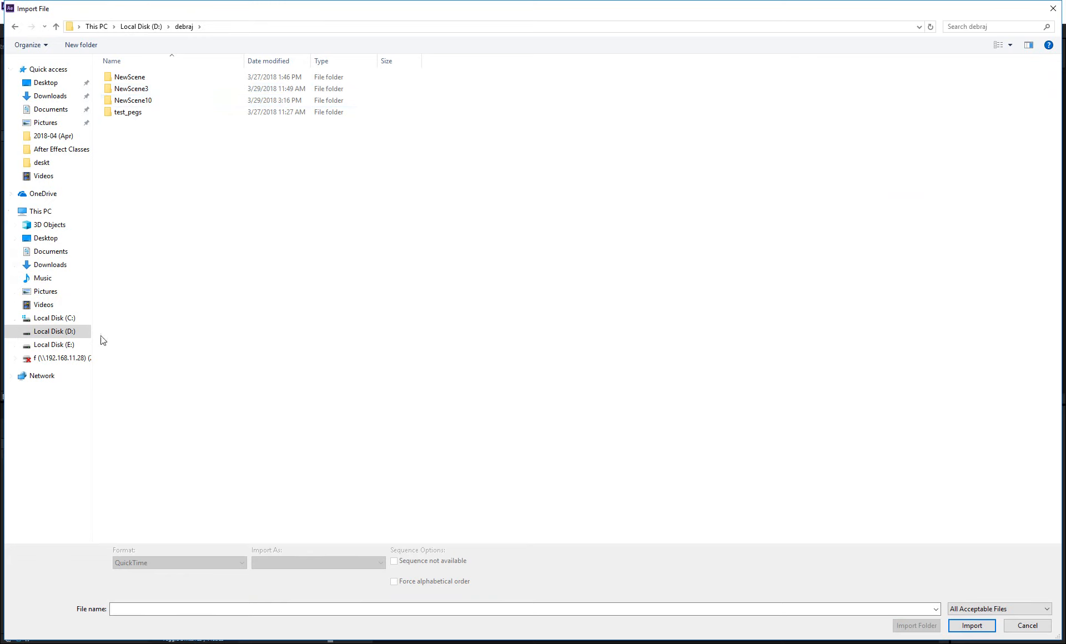
pyautogui.click(62, 345)
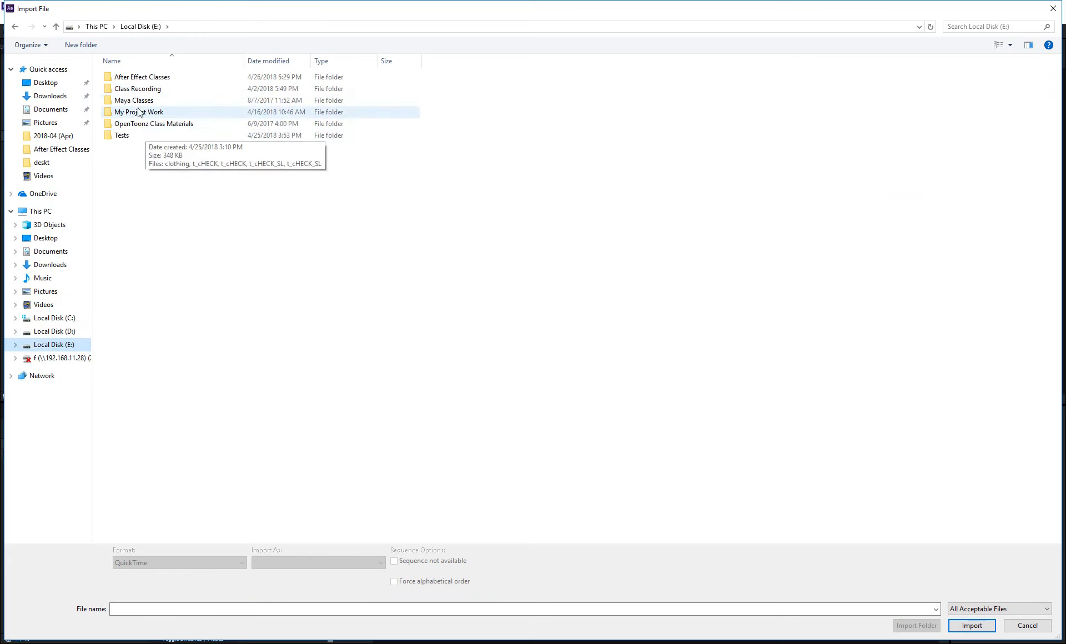
pyautogui.doubleClick(152, 115)
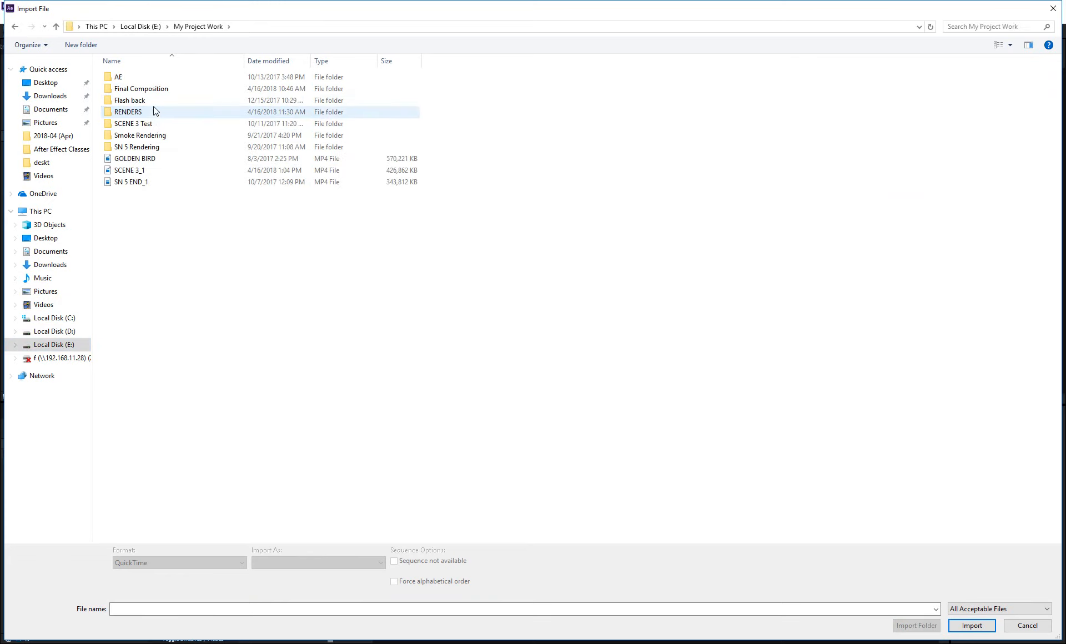